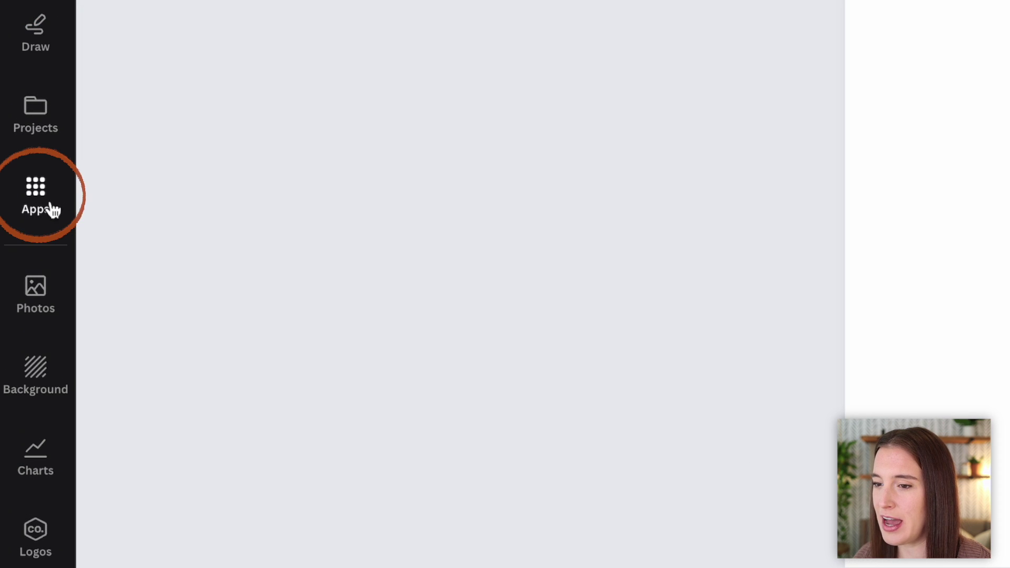
- Find the Wave Generator app by searching Apps for 'wave generator' and open it
{"action": "left_click", "coordinate": [44, 210]}
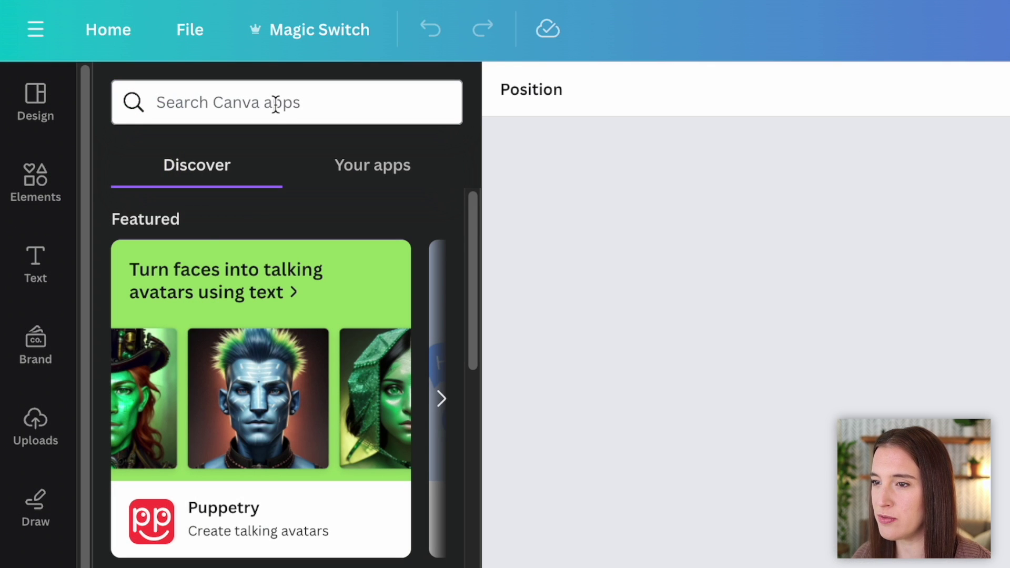
{"action": "left_click", "coordinate": [275, 105]}
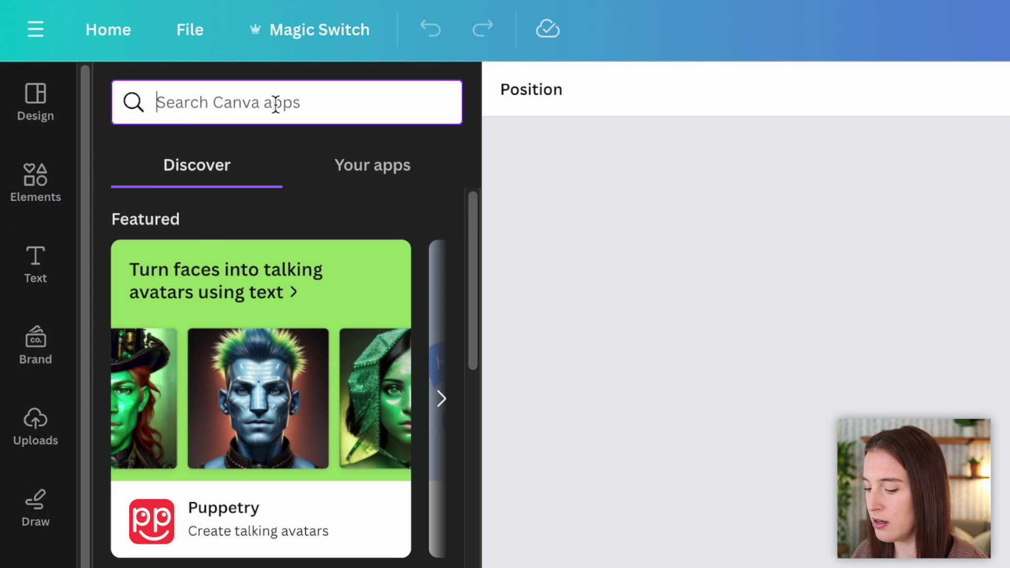
{"action": "type", "text": "wave g"}
{"action": "type", "text": "enerator"}
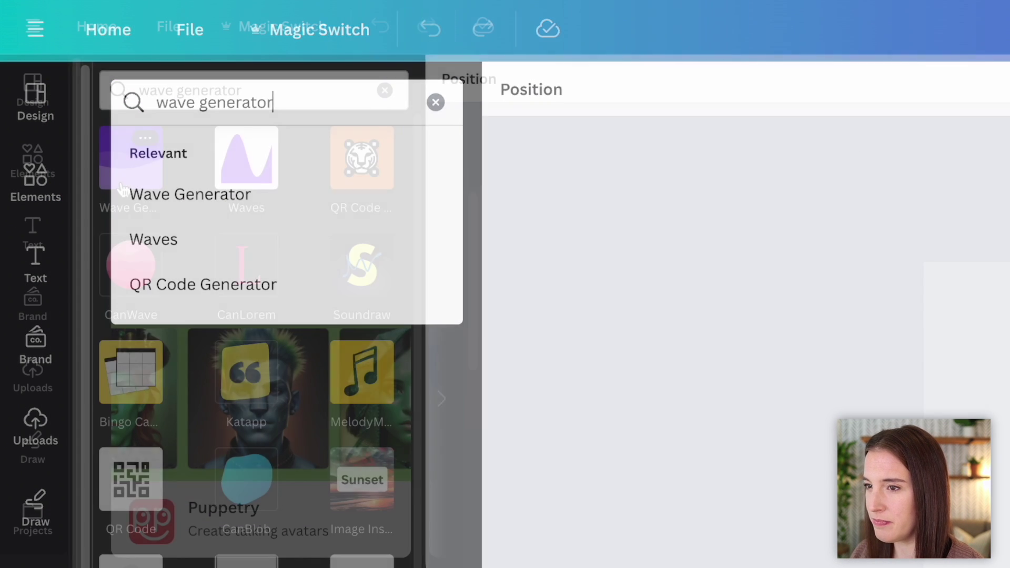
{"action": "left_click", "coordinate": [120, 183]}
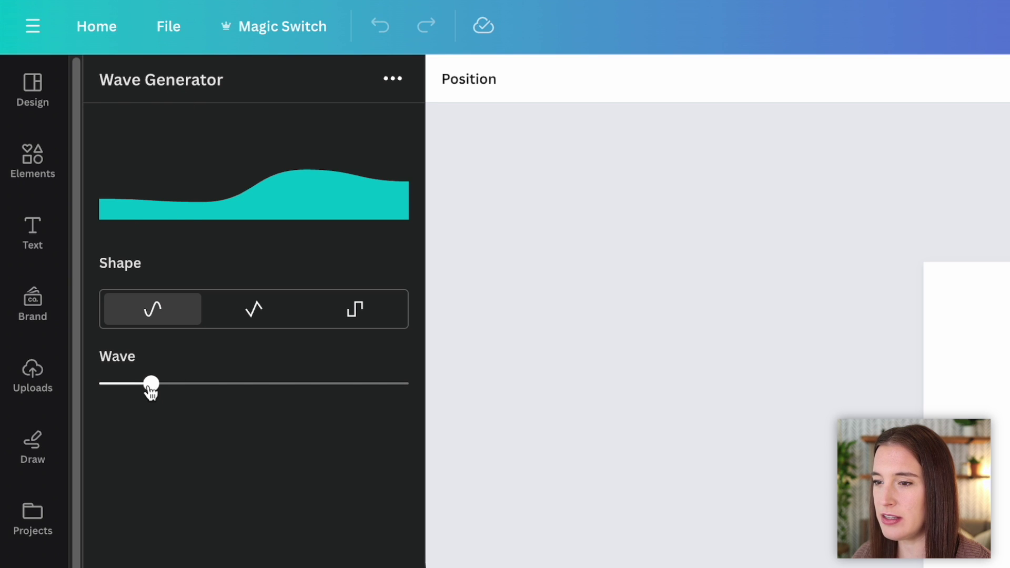
- Try angular and stepped shapes, then add a smooth, low-peak wave to the page
{"action": "left_click_drag", "start_coordinate": [151, 387], "coordinate": [298, 392]}
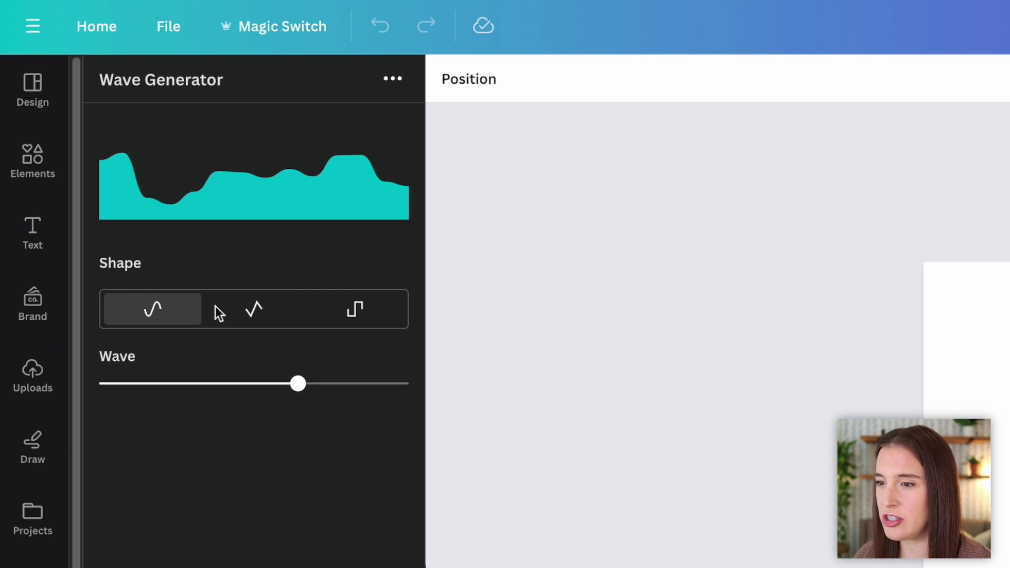
{"action": "left_click", "coordinate": [276, 318]}
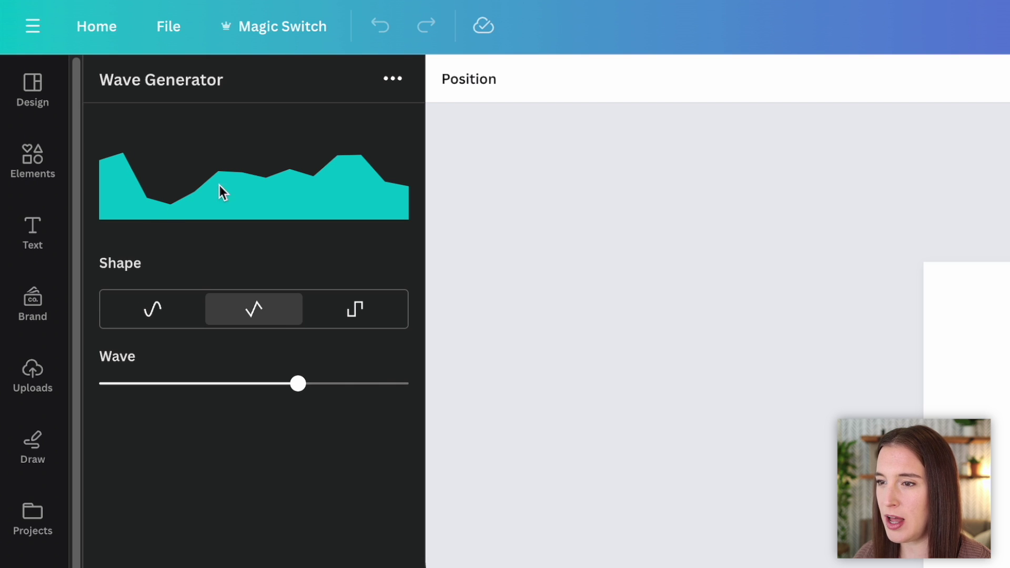
{"action": "left_click", "coordinate": [356, 308]}
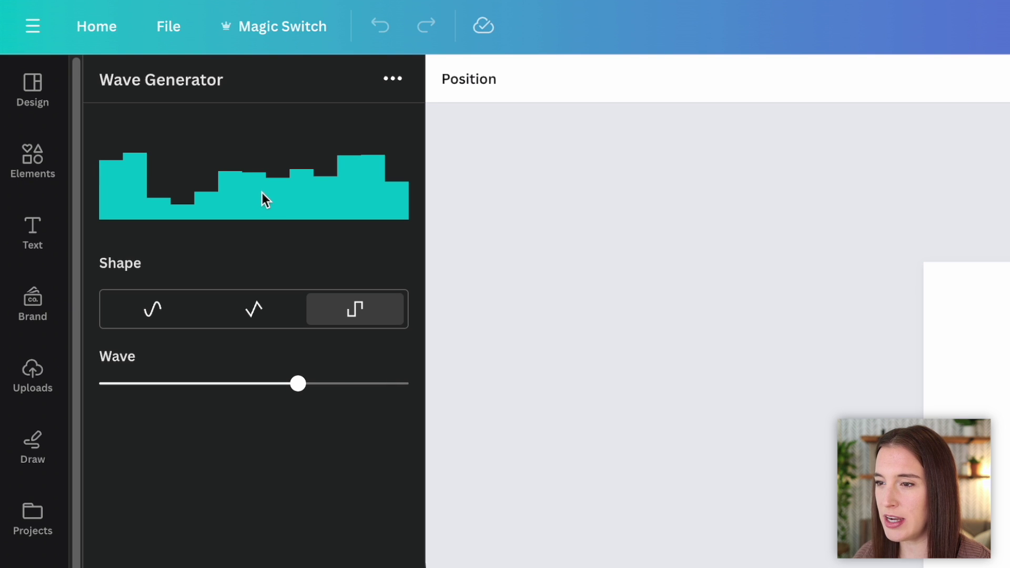
{"action": "mouse_move", "coordinate": [297, 381]}
{"action": "left_mouse_down"}
{"action": "mouse_move", "coordinate": [143, 388]}
{"action": "mouse_move", "coordinate": [384, 388]}
{"action": "left_mouse_up"}
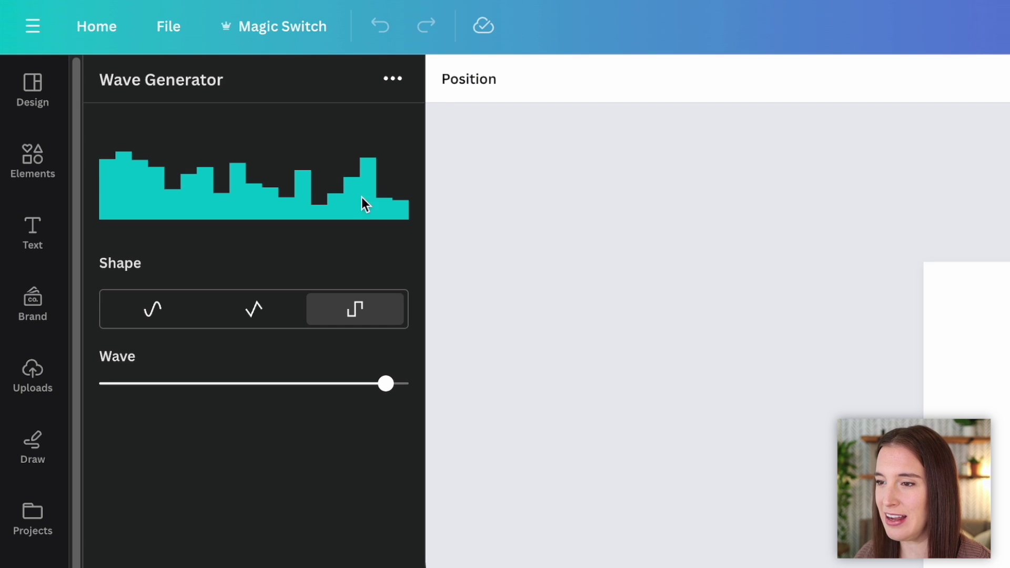
{"action": "left_click", "coordinate": [147, 314]}
{"action": "left_click_drag", "start_coordinate": [398, 388], "coordinate": [152, 383]}
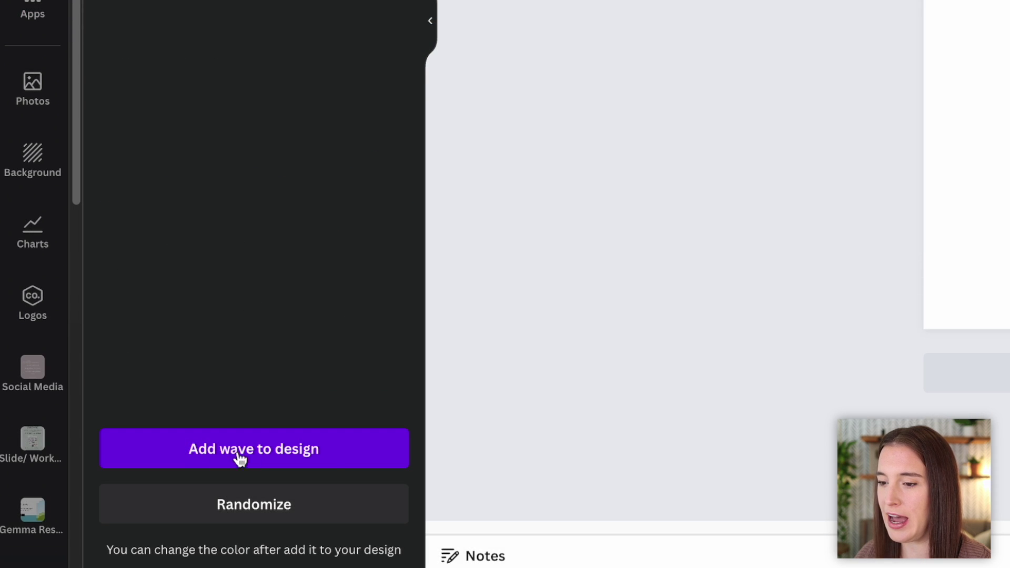
{"action": "left_click", "coordinate": [318, 456]}
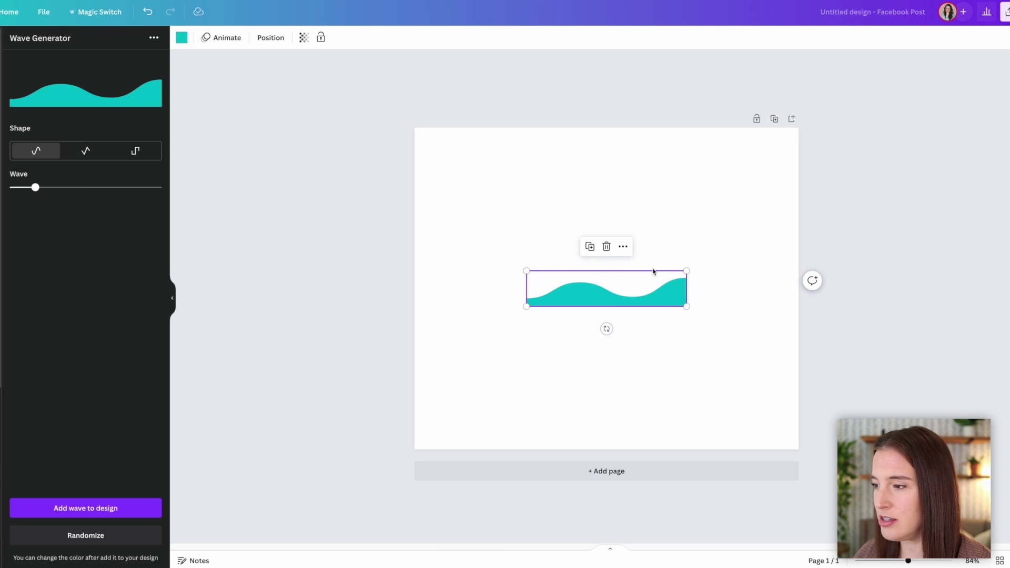
- Stretch the wave to the full page width and move it to the bottom
{"action": "mouse_move", "coordinate": [526, 306]}
{"action": "left_mouse_down"}
{"action": "mouse_move", "coordinate": [414, 358]}
{"action": "mouse_move", "coordinate": [469, 317]}
{"action": "mouse_move", "coordinate": [550, 334]}
{"action": "mouse_move", "coordinate": [515, 347]}
{"action": "left_mouse_up"}
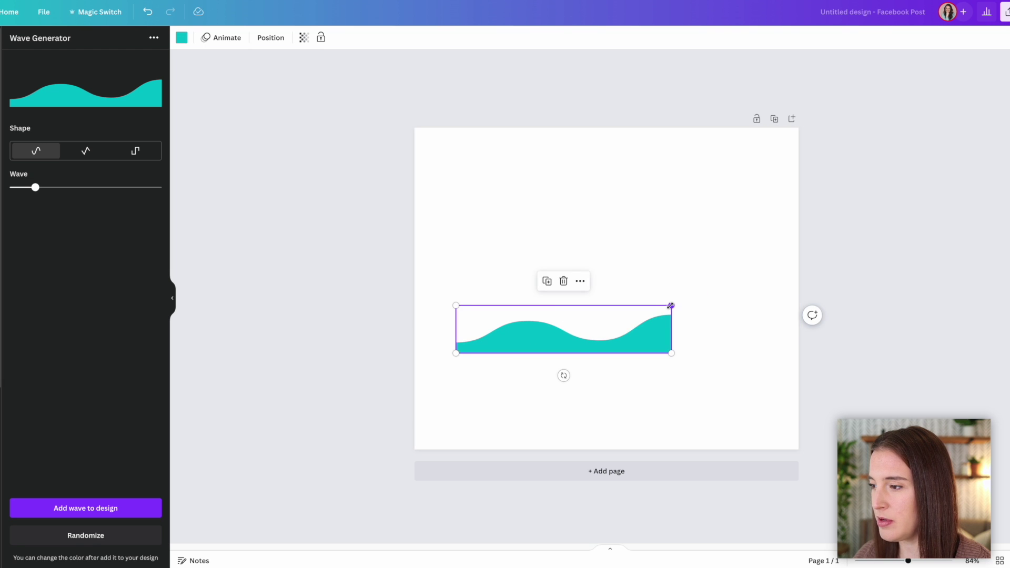
{"action": "left_click_drag", "start_coordinate": [671, 307], "coordinate": [789, 257]}
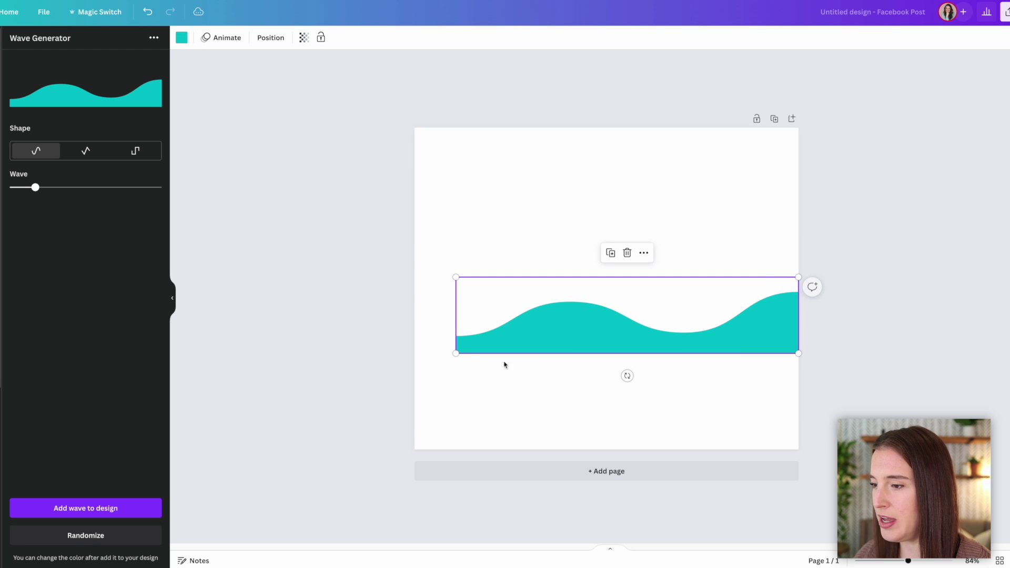
{"action": "left_click_drag", "start_coordinate": [457, 355], "coordinate": [430, 364]}
{"action": "left_click_drag", "start_coordinate": [496, 345], "coordinate": [497, 422]}
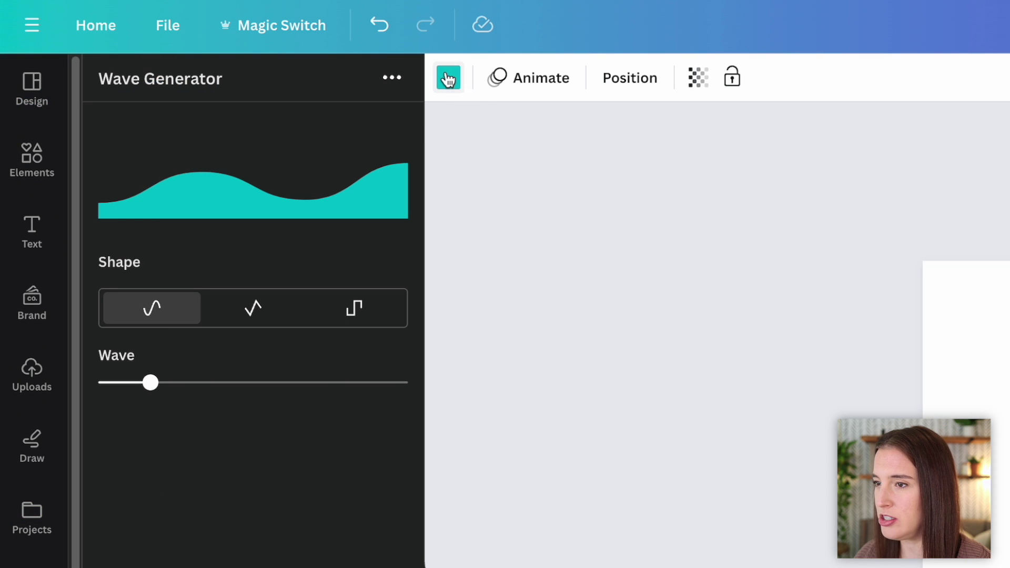
- Recolour the wave pale greyish pink from the palette
{"action": "left_click", "coordinate": [448, 78]}
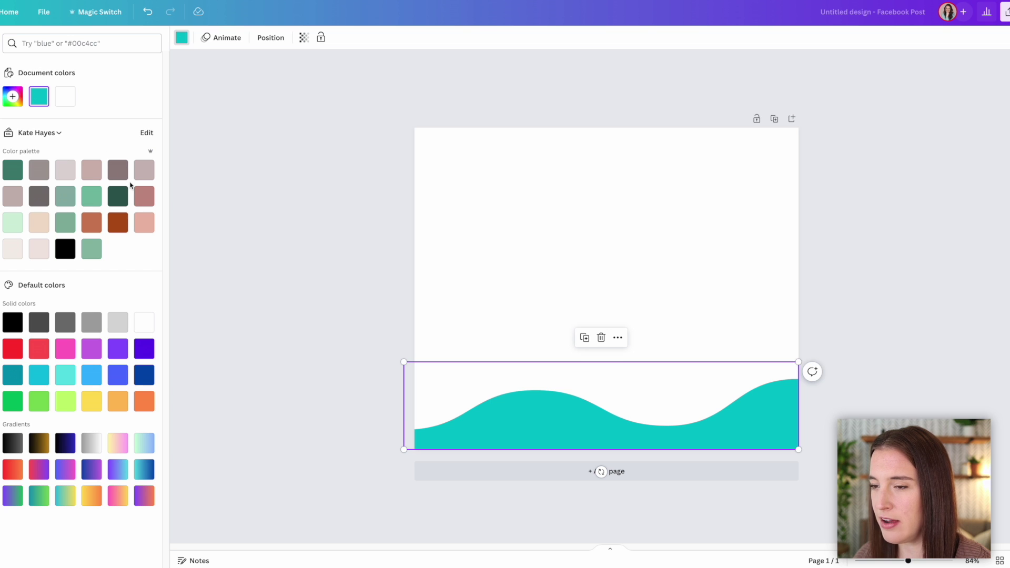
{"action": "left_click", "coordinate": [65, 175]}
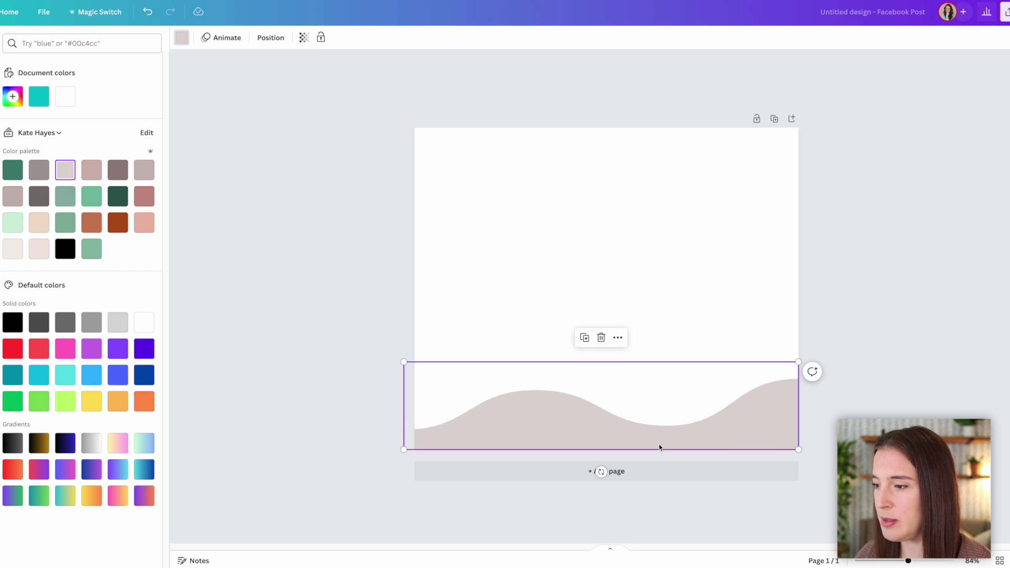
{"action": "key", "text": "Escape"}
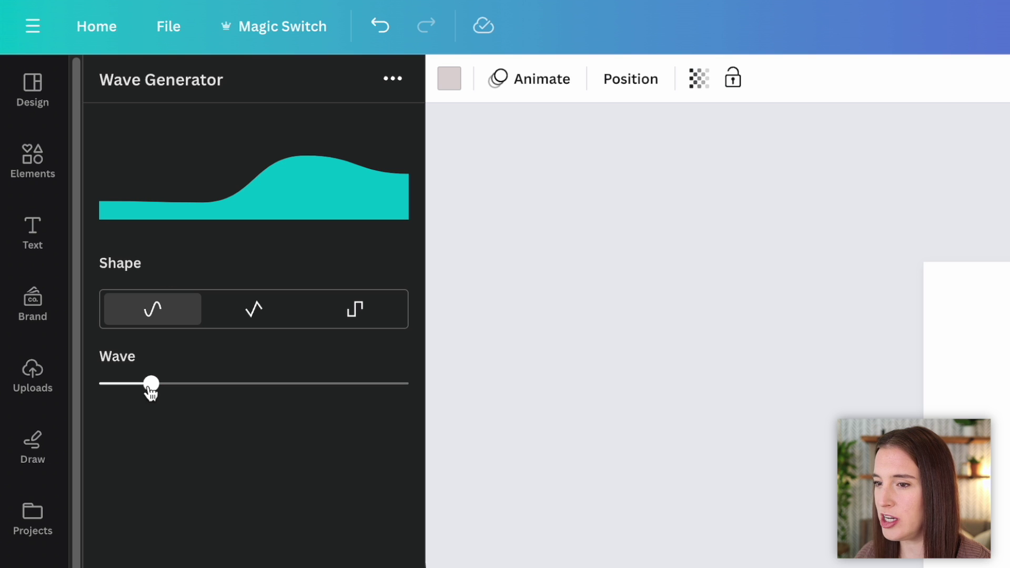
- Add a wavier second wave and stretch it across the lower page
{"action": "mouse_move", "coordinate": [153, 392]}
{"action": "left_mouse_down"}
{"action": "mouse_move", "coordinate": [210, 392]}
{"action": "mouse_move", "coordinate": [153, 384]}
{"action": "mouse_move", "coordinate": [165, 385]}
{"action": "left_mouse_up"}
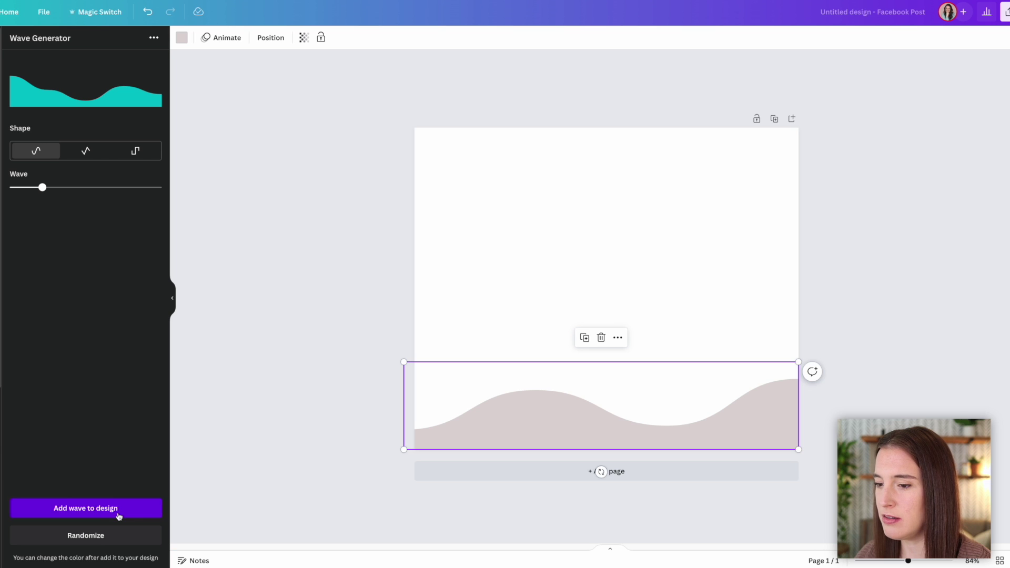
{"action": "left_click", "coordinate": [117, 511]}
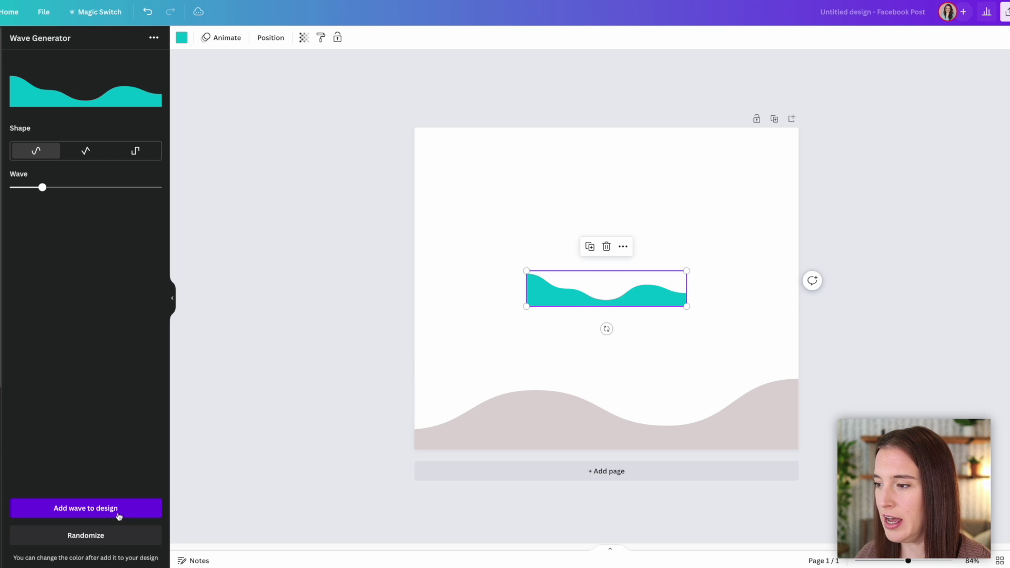
{"action": "left_click_drag", "start_coordinate": [527, 270], "coordinate": [414, 245]}
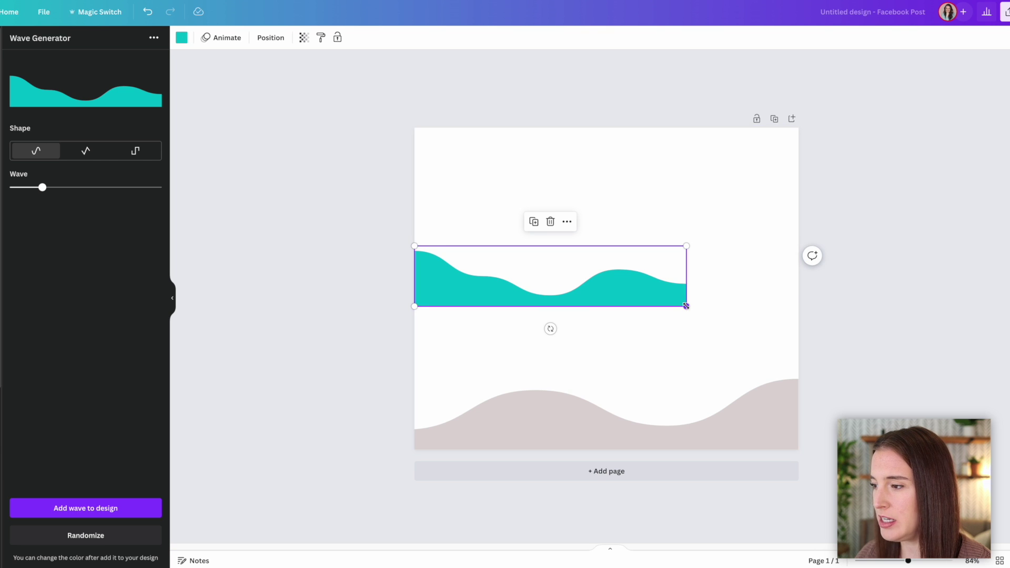
{"action": "left_click_drag", "start_coordinate": [686, 305], "coordinate": [805, 332]}
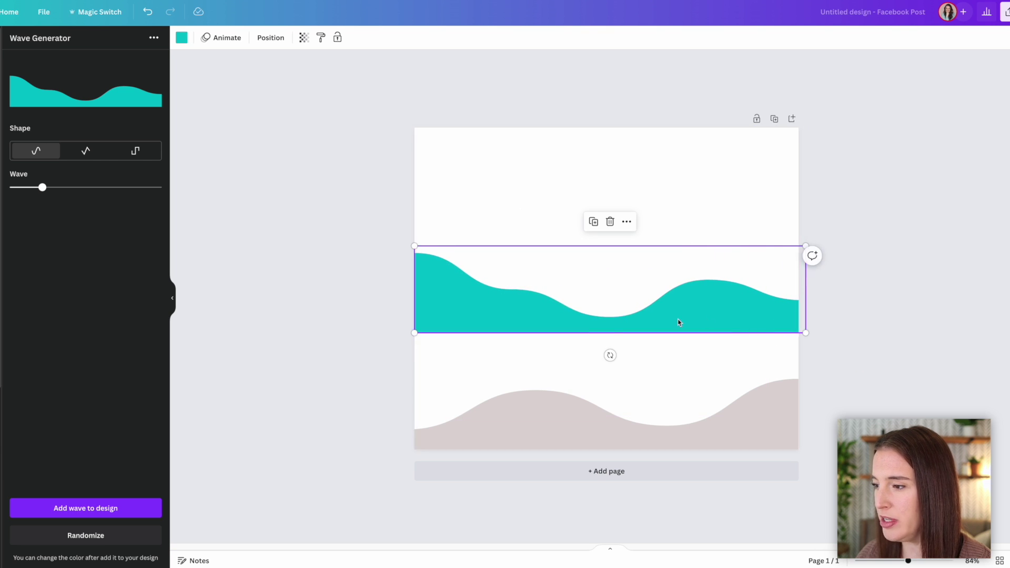
{"action": "left_click_drag", "start_coordinate": [500, 305], "coordinate": [497, 390]}
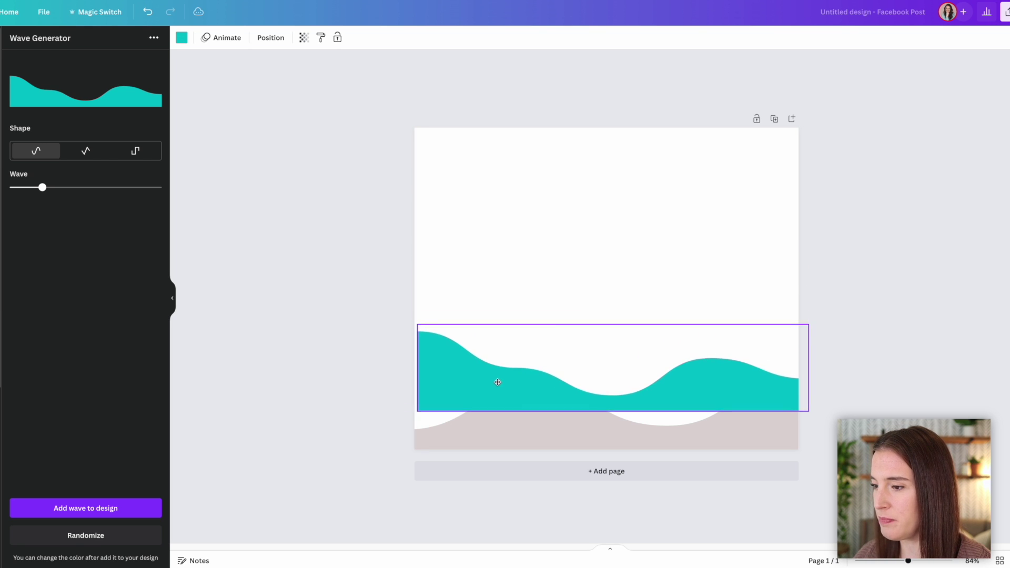
- Colour the new wave dusty pink and layer it behind the pale wave
{"action": "left_click", "coordinate": [182, 37]}
{"action": "left_click", "coordinate": [93, 175]}
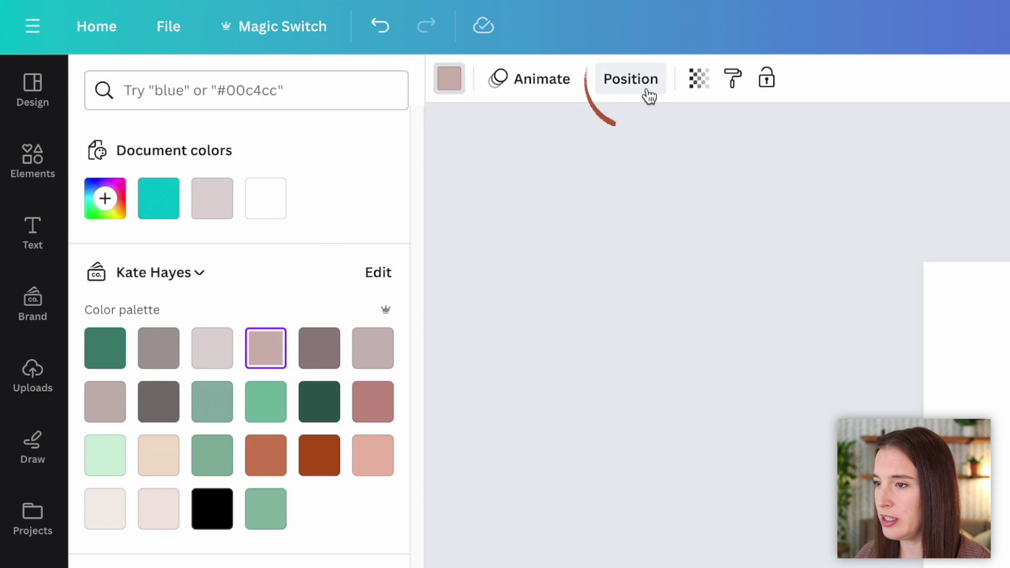
{"action": "left_click", "coordinate": [277, 39]}
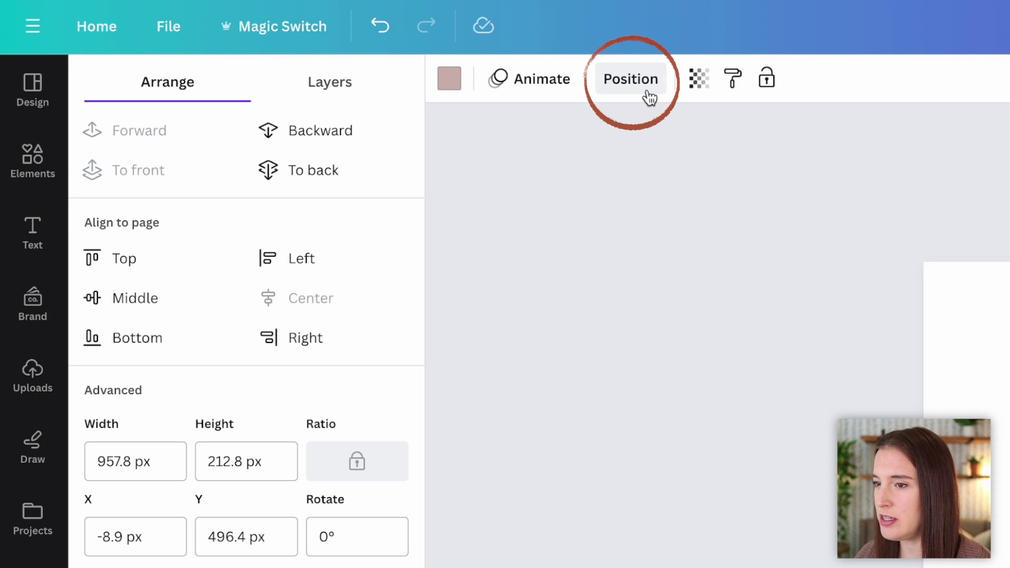
{"action": "left_click", "coordinate": [299, 129]}
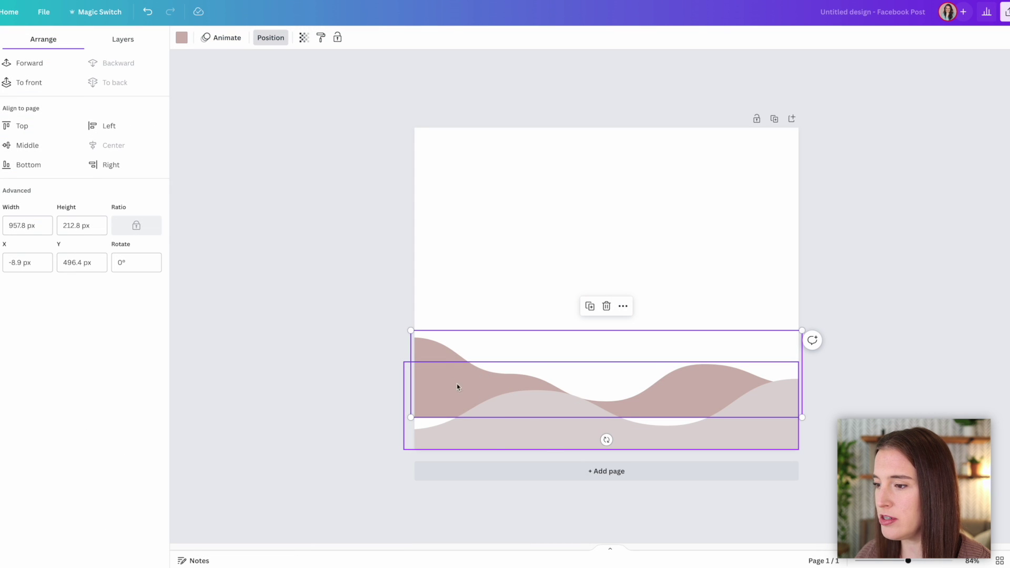
{"action": "left_click_drag", "start_coordinate": [430, 345], "coordinate": [430, 359]}
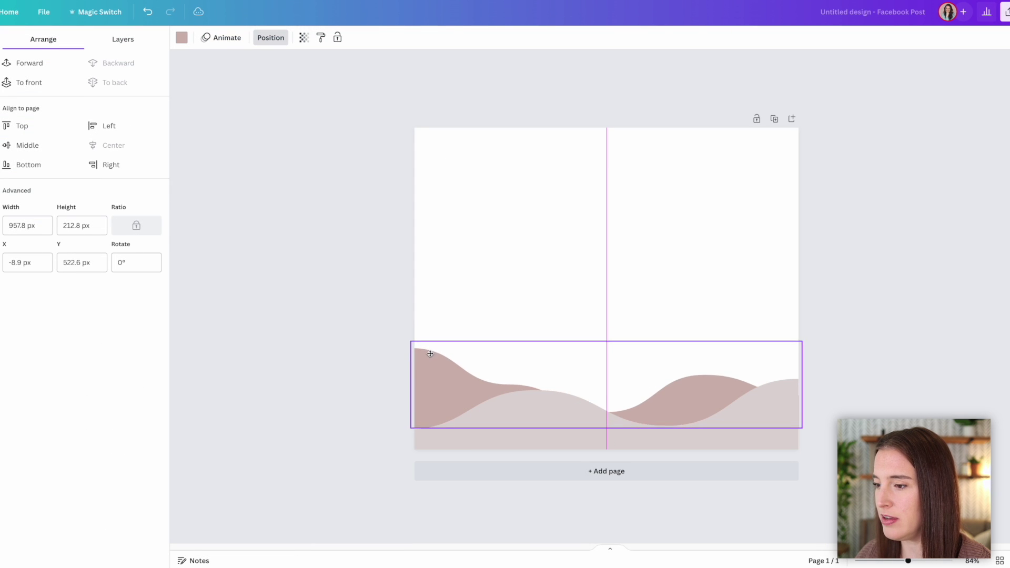
{"action": "left_click_drag", "start_coordinate": [430, 358], "coordinate": [429, 358]}
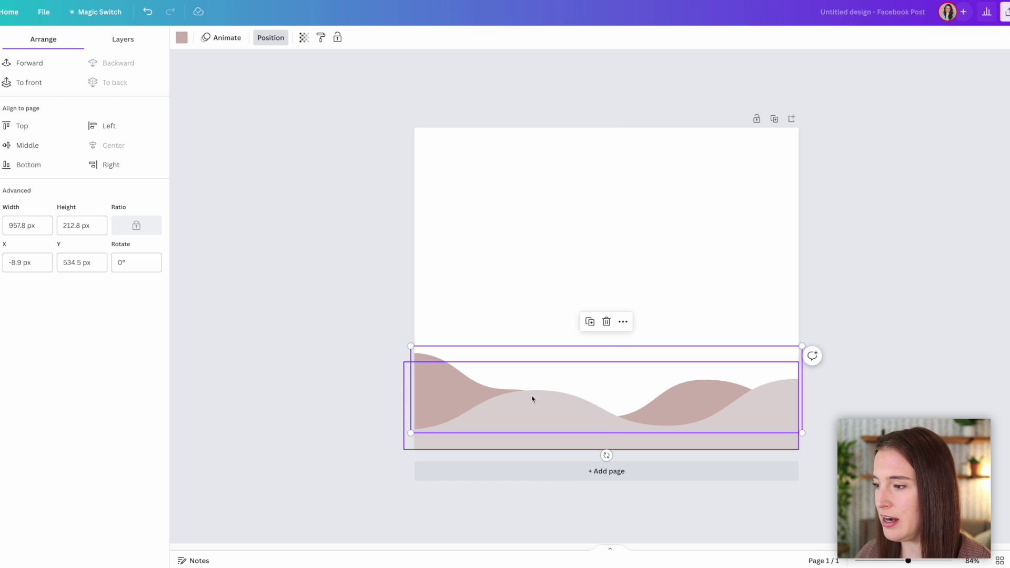
{"action": "left_click", "coordinate": [888, 406]}
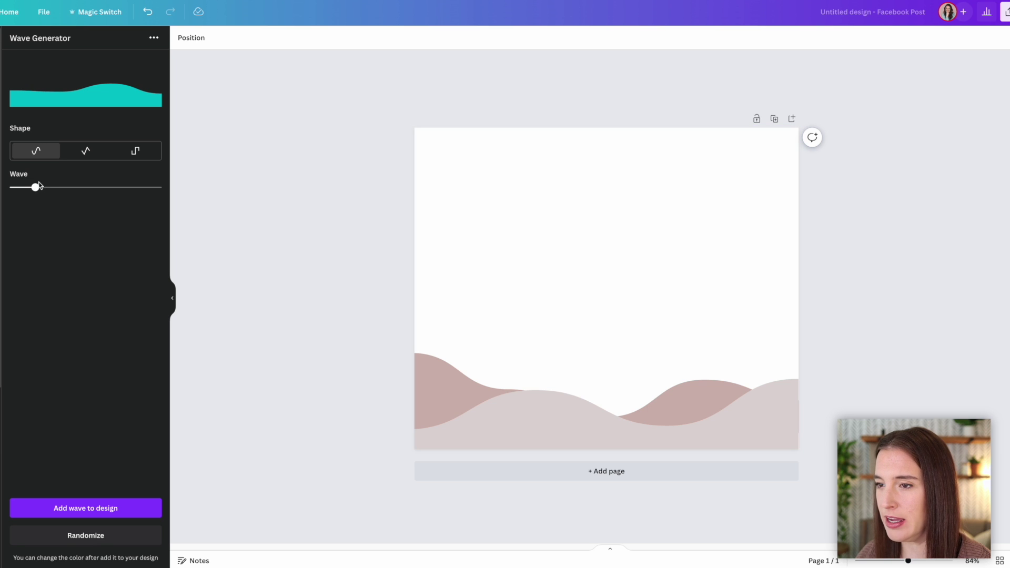
- Add a more undulating third wave, stretch it across the page and colour it mauve
{"action": "left_click_drag", "start_coordinate": [35, 188], "coordinate": [49, 188]}
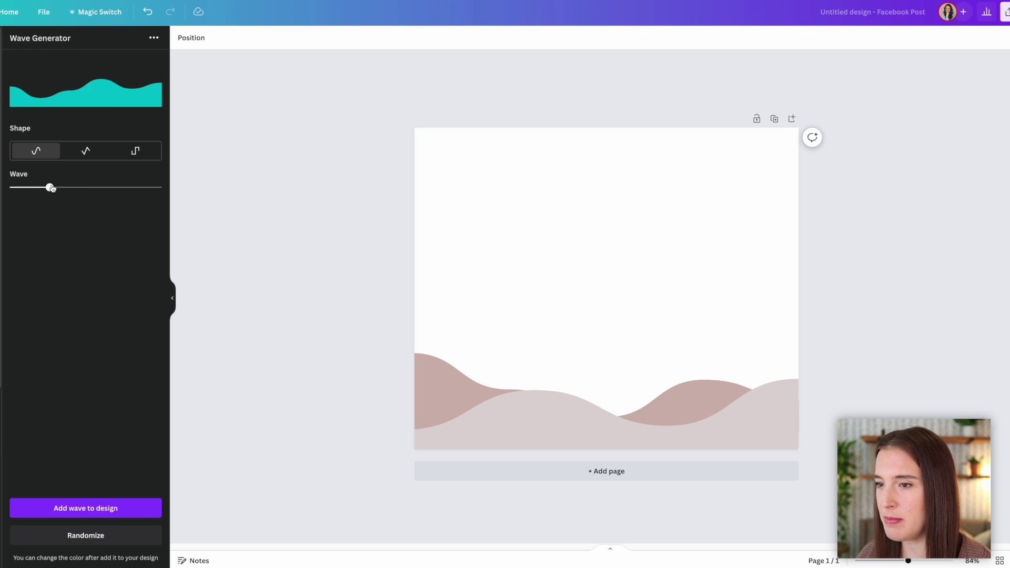
{"action": "left_click", "coordinate": [134, 509]}
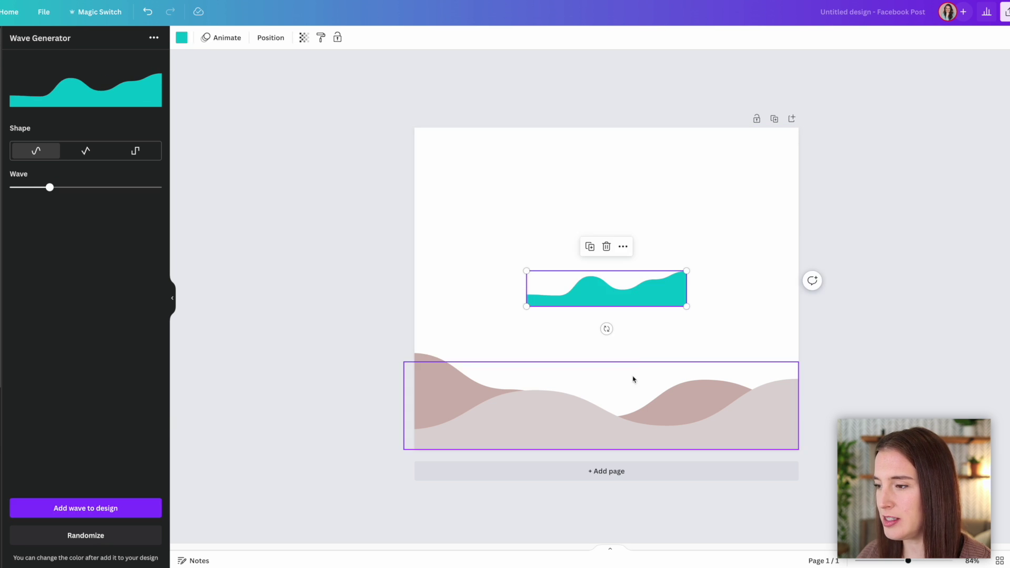
{"action": "left_click_drag", "start_coordinate": [527, 271], "coordinate": [413, 247]}
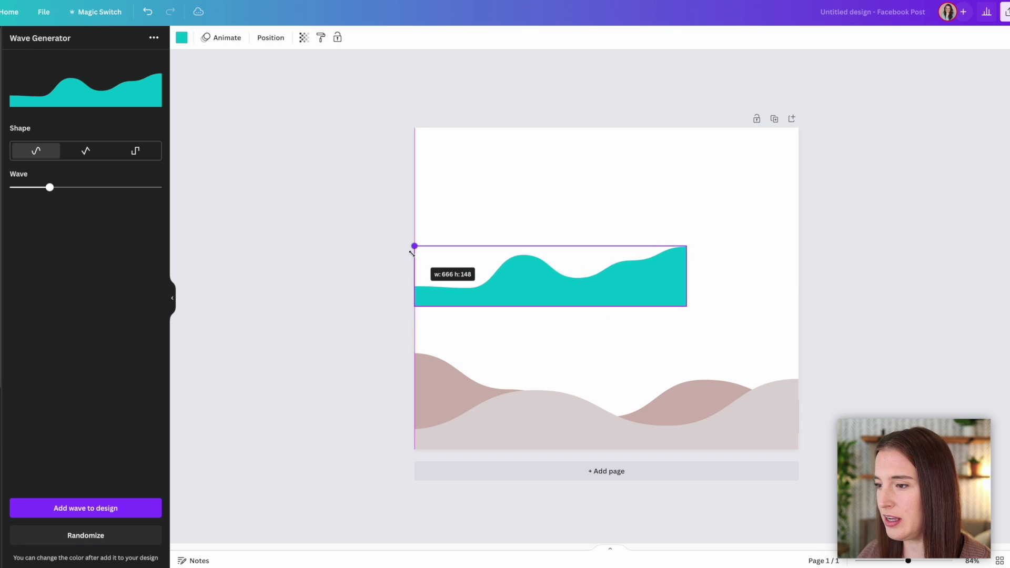
{"action": "left_click_drag", "start_coordinate": [687, 305], "coordinate": [799, 335]}
{"action": "left_click", "coordinate": [182, 37]}
{"action": "left_click", "coordinate": [143, 196]}
{"action": "mouse_move", "coordinate": [722, 278]}
{"action": "left_mouse_down"}
{"action": "mouse_move", "coordinate": [721, 364]}
{"action": "mouse_move", "coordinate": [720, 344]}
{"action": "left_mouse_up"}
- Send the mauve wave behind the lighter waves and enlarge it up and leftward
{"action": "left_click", "coordinate": [271, 38]}
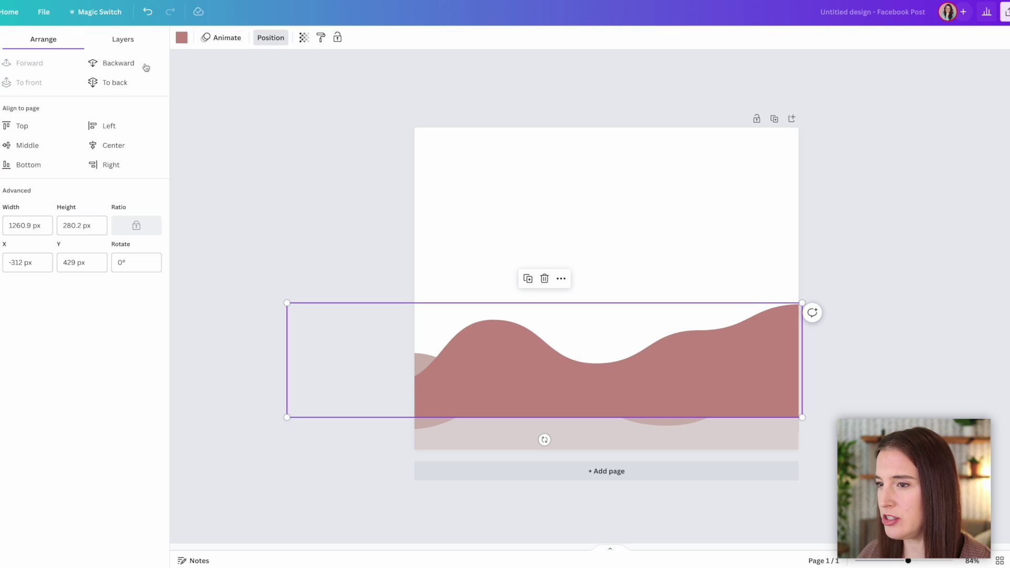
{"action": "left_click", "coordinate": [119, 63]}
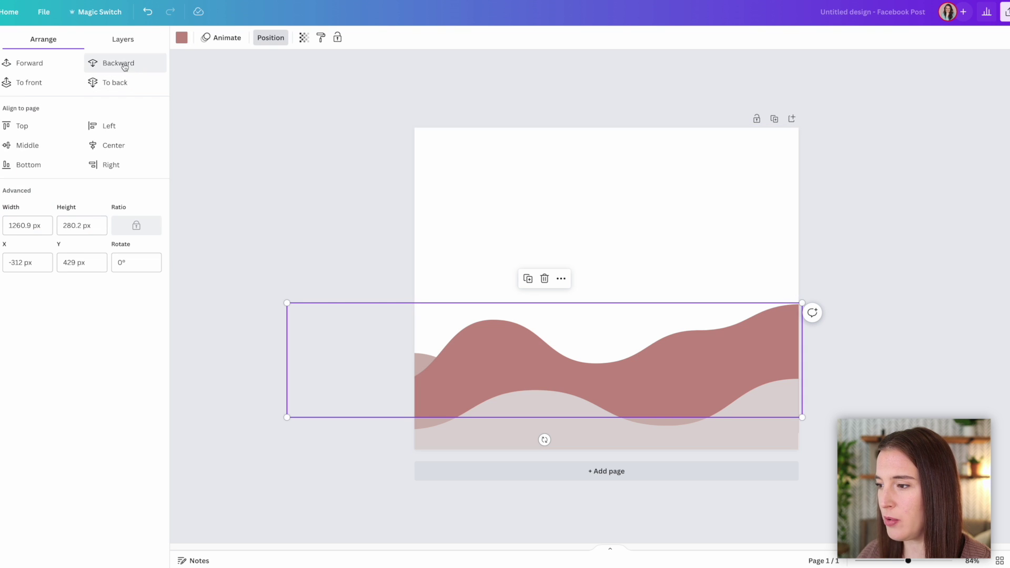
{"action": "left_click", "coordinate": [123, 67]}
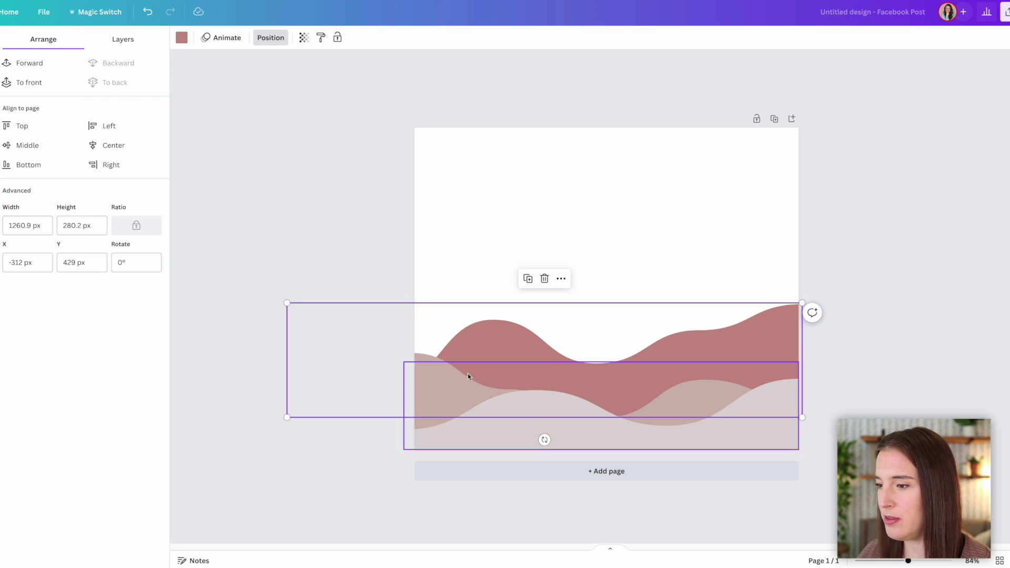
{"action": "key", "text": "Escape"}
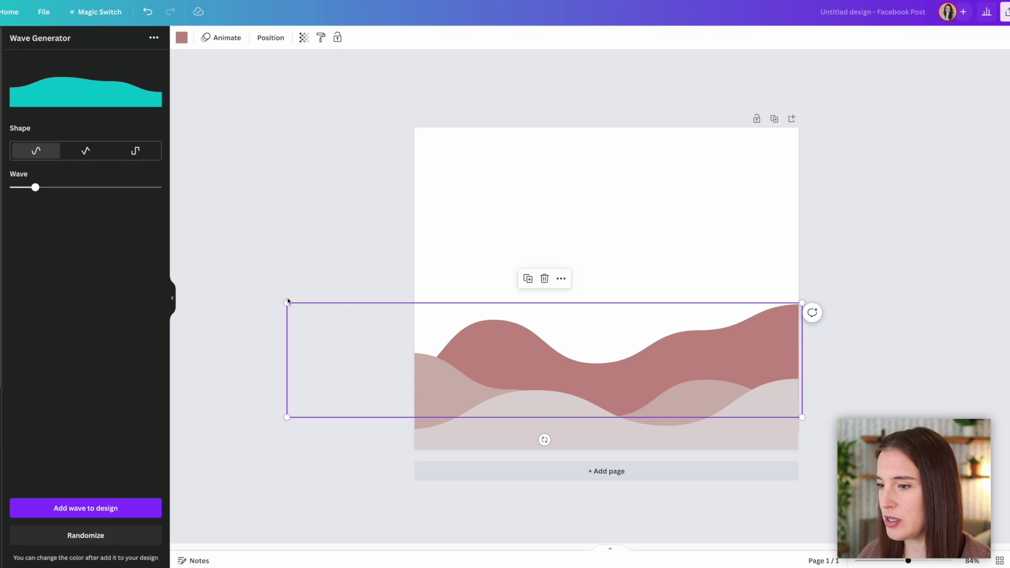
{"action": "left_click_drag", "start_coordinate": [287, 302], "coordinate": [237, 291]}
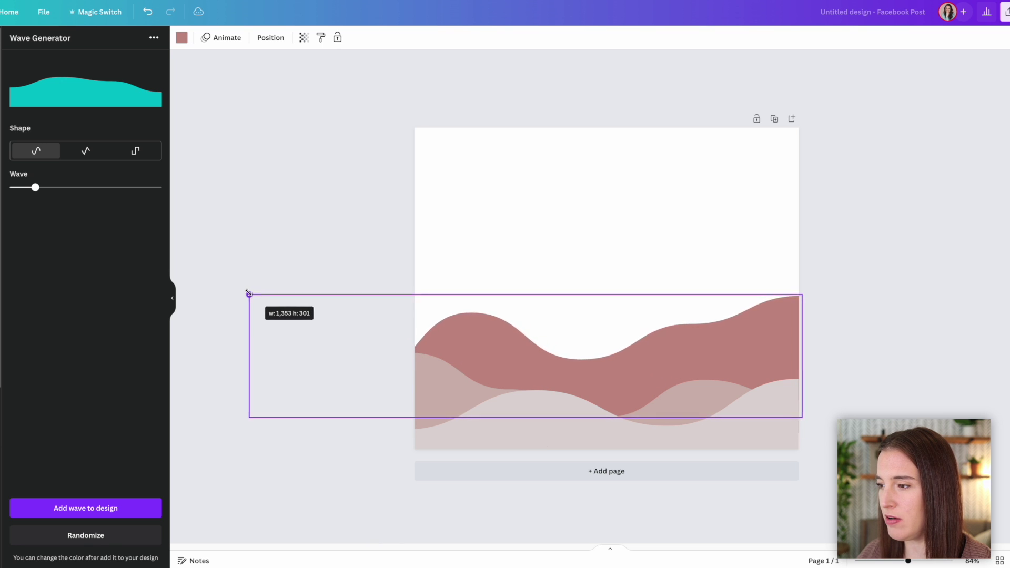
{"action": "left_click_drag", "start_coordinate": [237, 291], "coordinate": [228, 289]}
{"action": "left_click", "coordinate": [929, 345]}
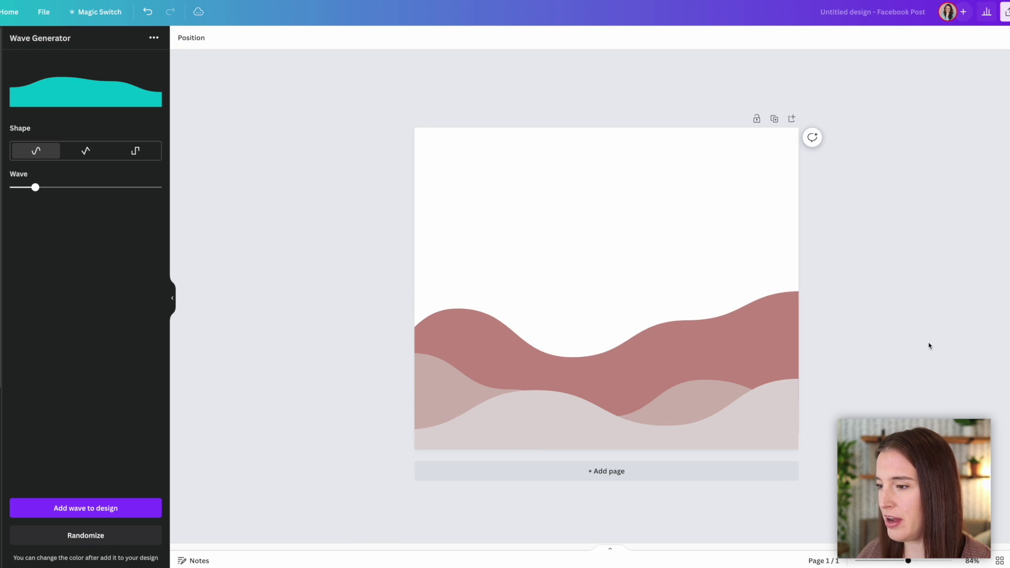
- Raise the light pink wave, centre it and extend it to the left
{"action": "left_click", "coordinate": [710, 392]}
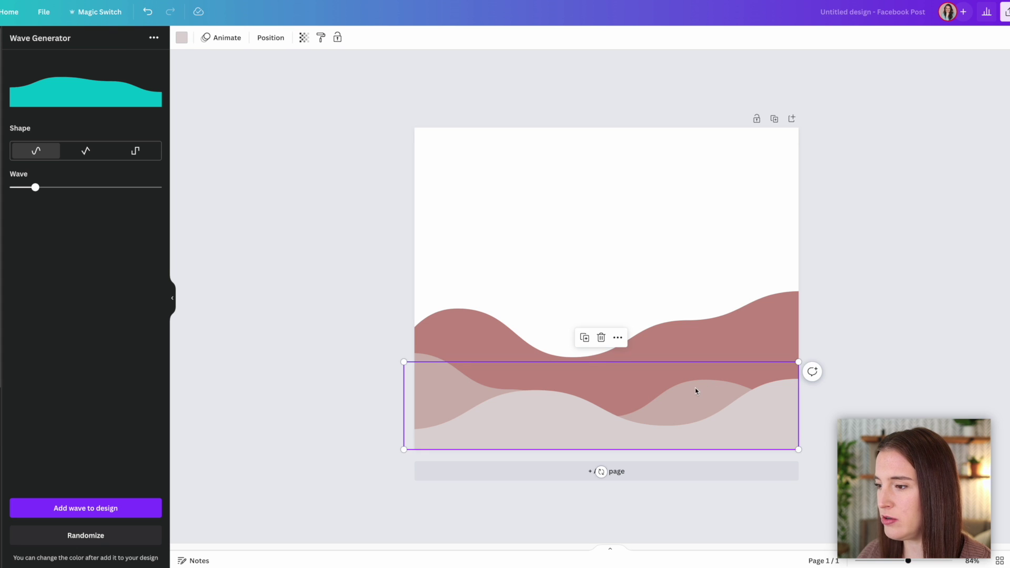
{"action": "mouse_move", "coordinate": [694, 391]}
{"action": "left_mouse_down"}
{"action": "mouse_move", "coordinate": [692, 367]}
{"action": "mouse_move", "coordinate": [694, 388]}
{"action": "left_mouse_up"}
{"action": "left_click_drag", "start_coordinate": [503, 376], "coordinate": [414, 348]}
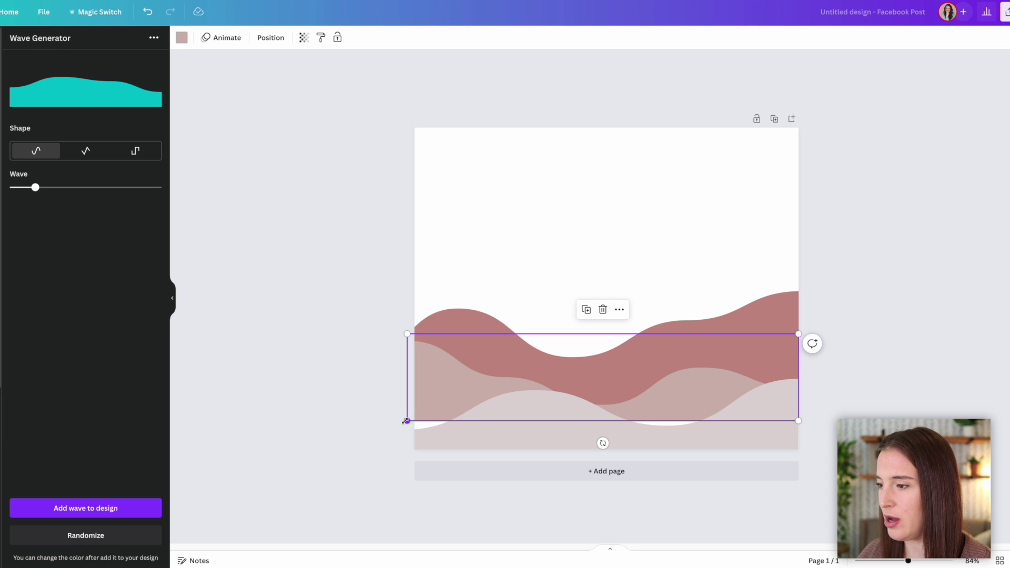
{"action": "left_click_drag", "start_coordinate": [406, 421], "coordinate": [362, 429]}
{"action": "left_click", "coordinate": [889, 320]}
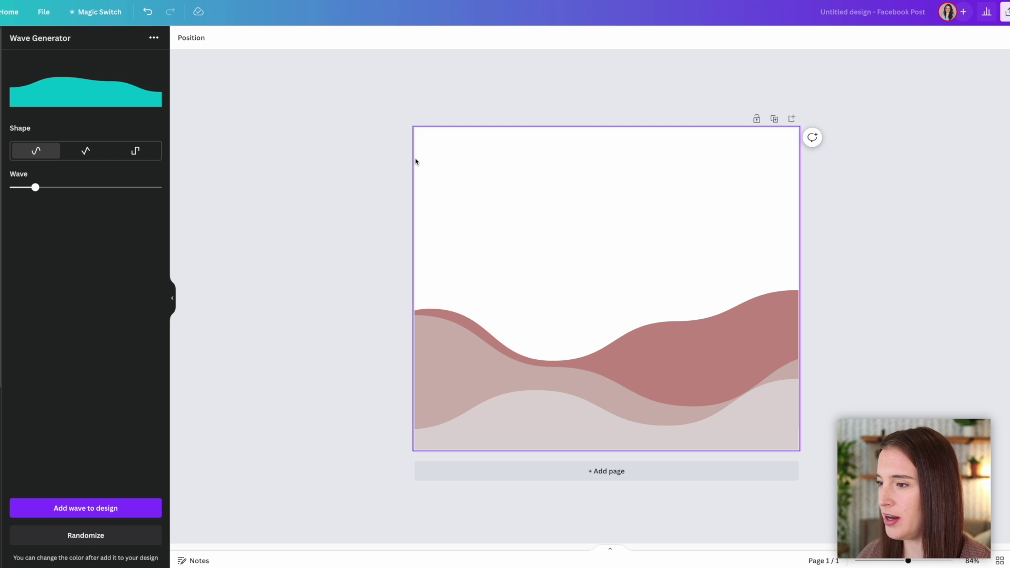
- Set the page background to the cream palette swatch
{"action": "left_click", "coordinate": [517, 232]}
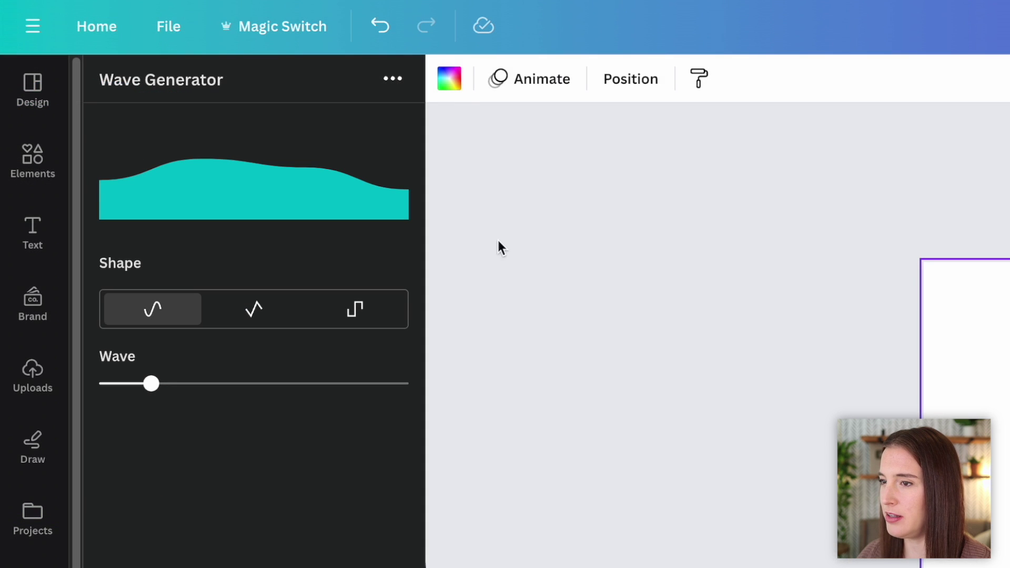
{"action": "left_click", "coordinate": [449, 79]}
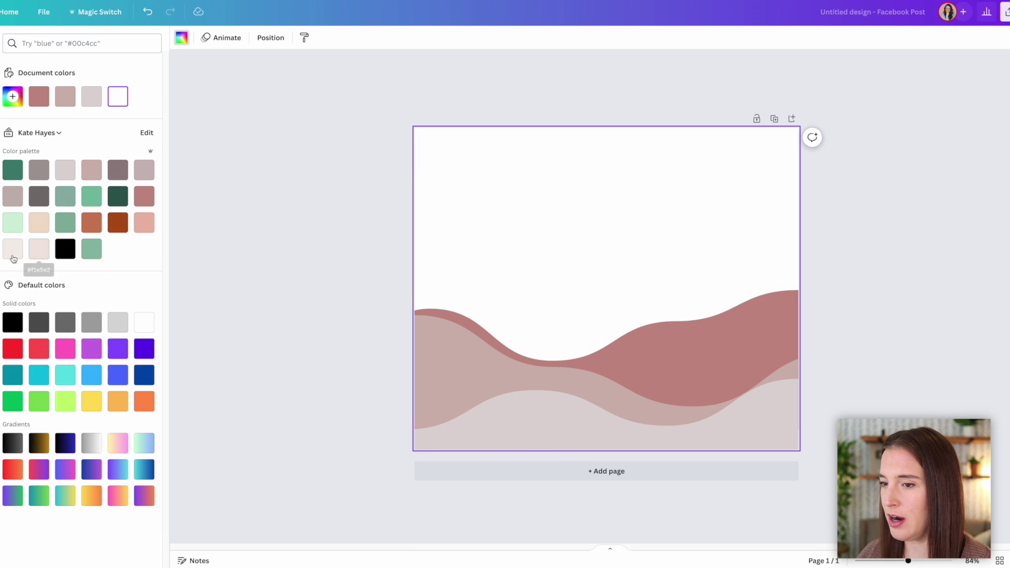
{"action": "left_click", "coordinate": [13, 251]}
{"action": "left_click", "coordinate": [304, 254]}
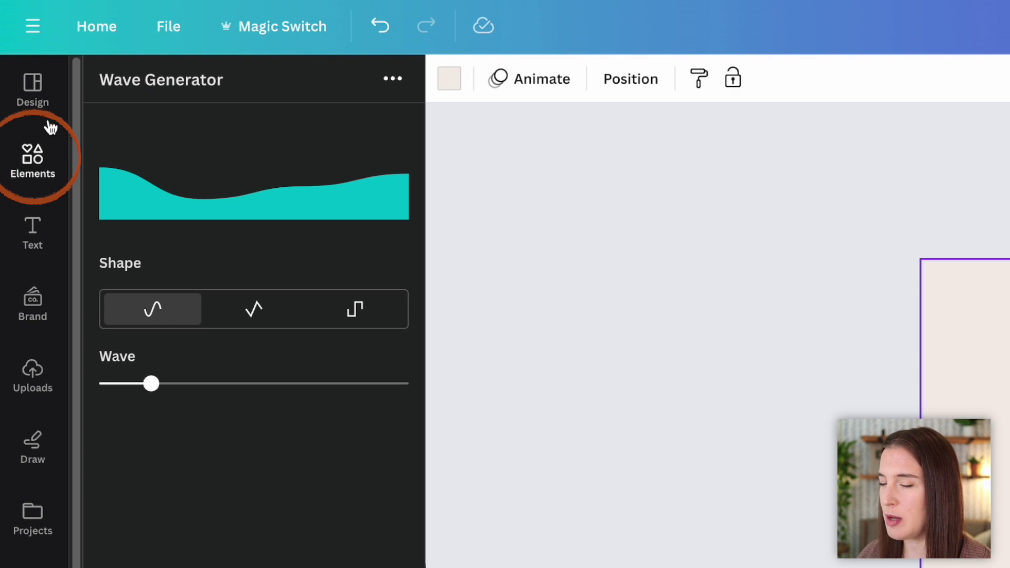
- Search Elements graphics for 'texture' and add the speckled texture
{"action": "left_click", "coordinate": [46, 178]}
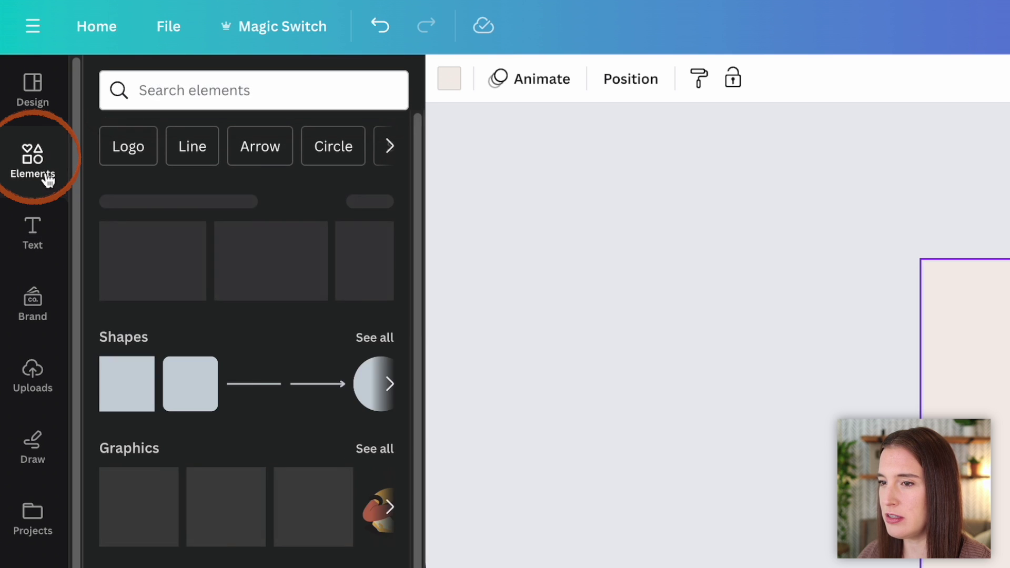
{"action": "left_click", "coordinate": [242, 90]}
{"action": "type", "text": "te"}
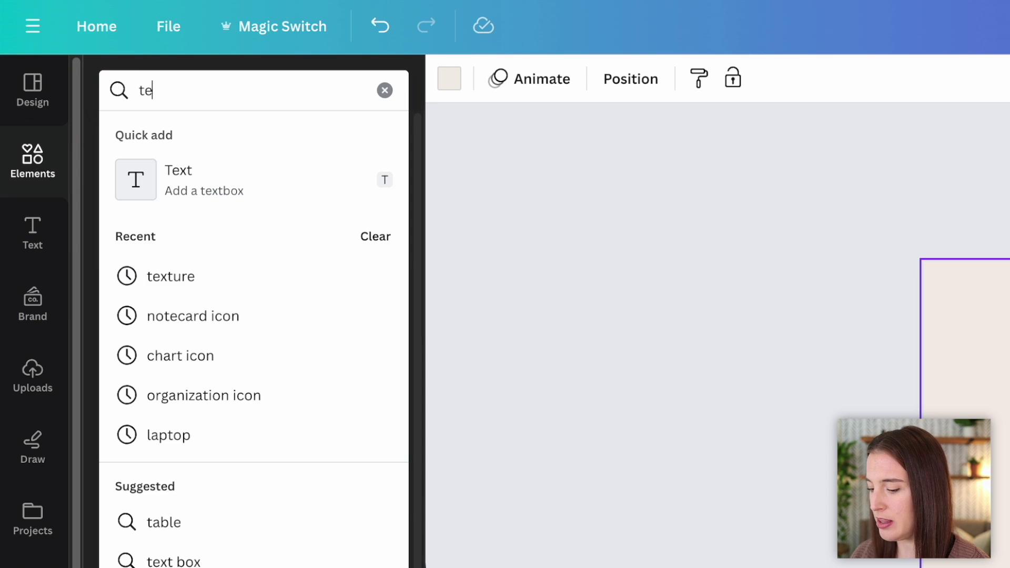
{"action": "type", "text": "xture"}
{"action": "key", "text": "Return"}
{"action": "left_click", "coordinate": [192, 140]}
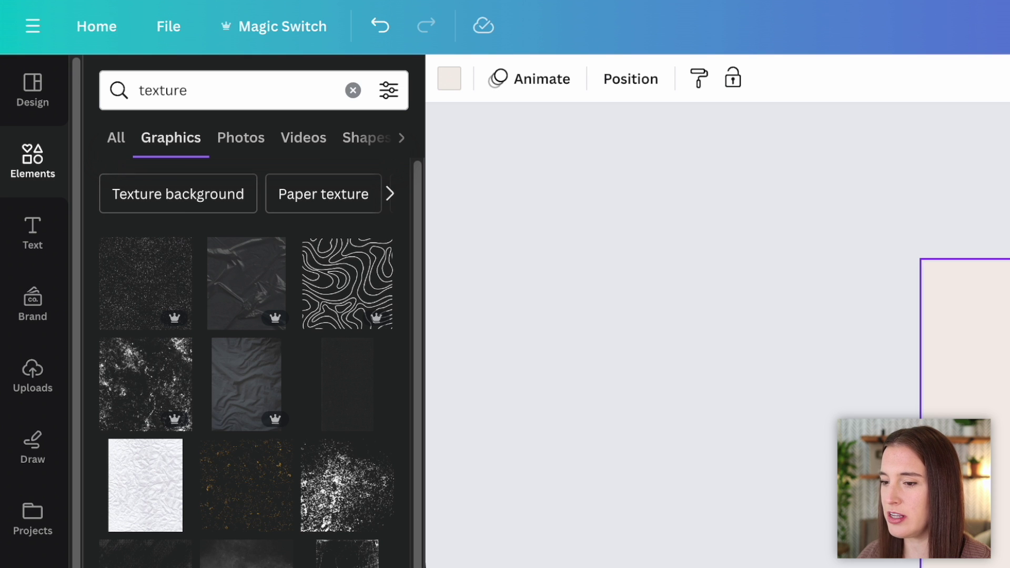
{"action": "left_click", "coordinate": [142, 290]}
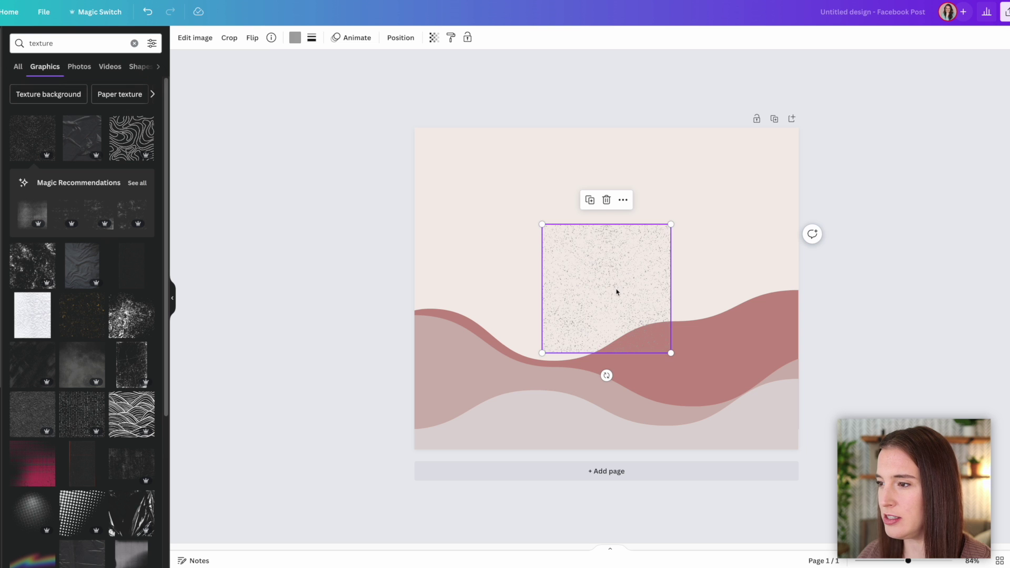
- Move the speckled texture to the top-left and enlarge it over the whole page
{"action": "left_click_drag", "start_coordinate": [616, 293], "coordinate": [489, 196]}
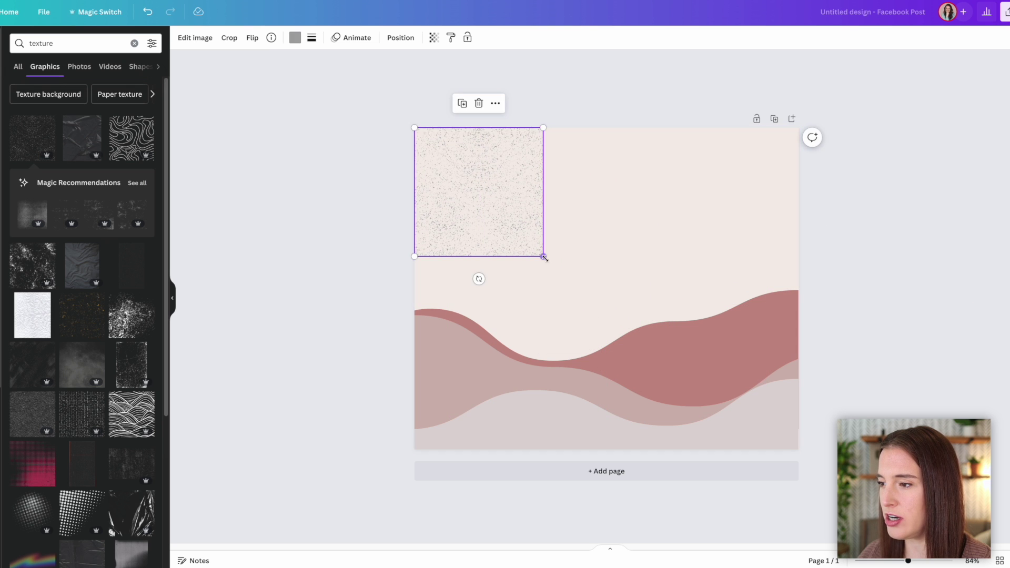
{"action": "left_click_drag", "start_coordinate": [544, 256], "coordinate": [904, 401]}
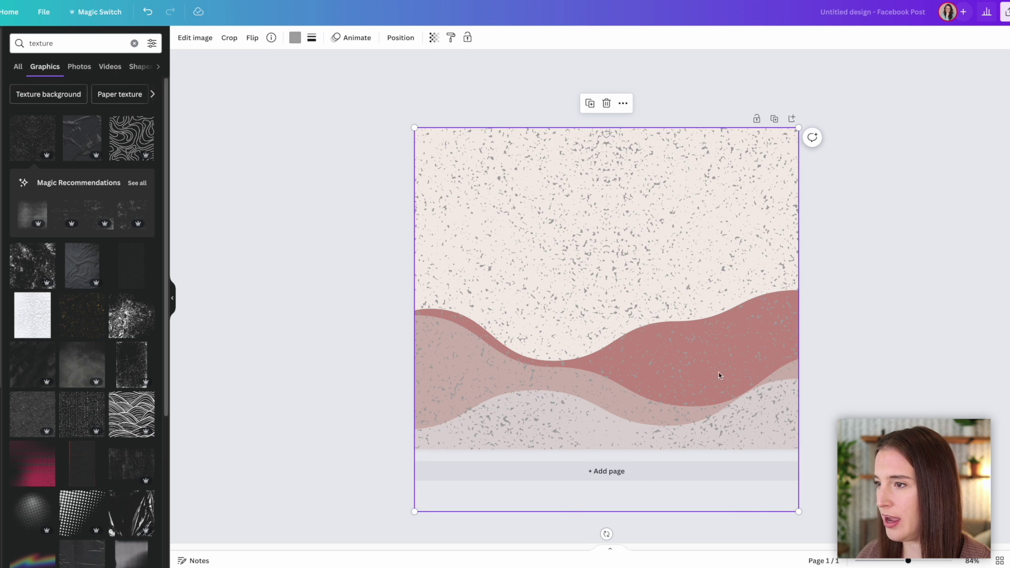
{"action": "left_click", "coordinate": [403, 38]}
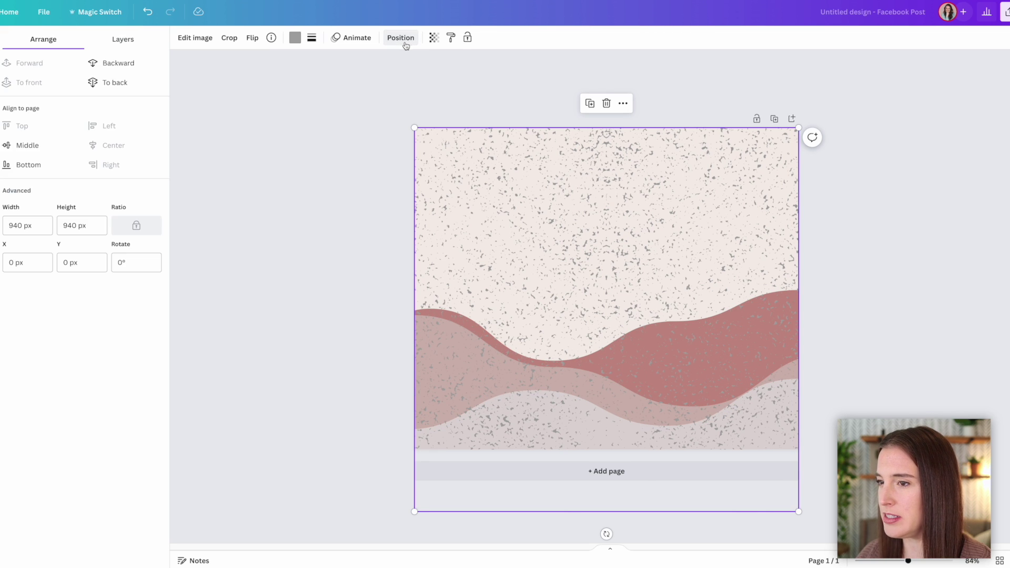
- Send the speckled texture to the back, behind all three waves
{"action": "left_click", "coordinate": [131, 71]}
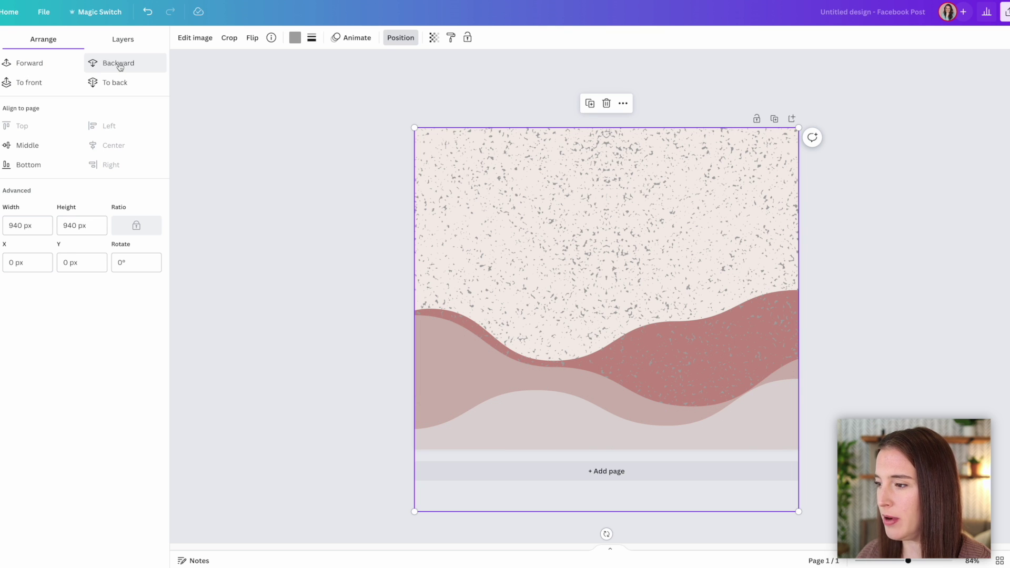
{"action": "left_click", "coordinate": [121, 67]}
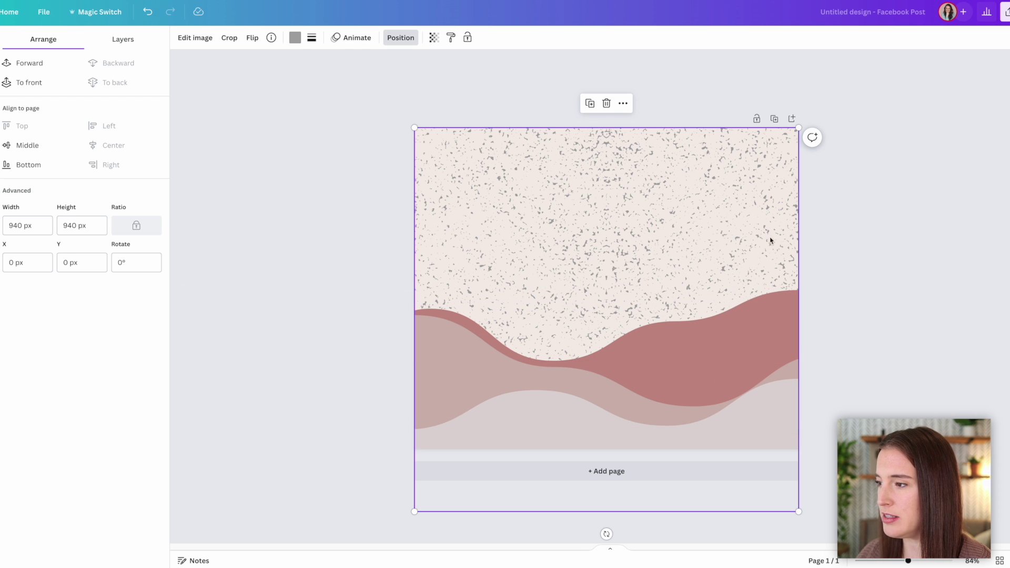
{"action": "left_click", "coordinate": [849, 239]}
{"action": "left_click", "coordinate": [850, 239]}
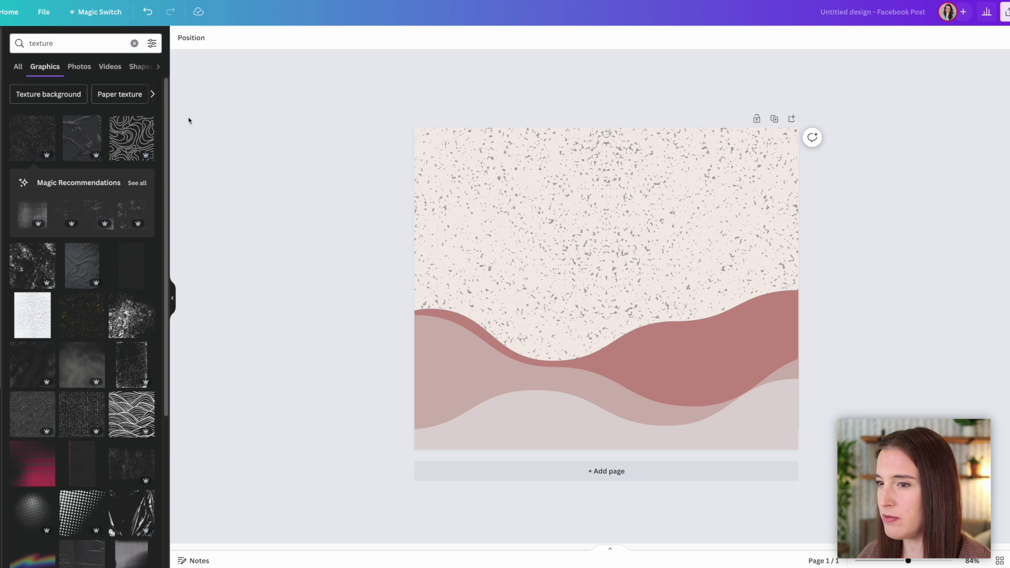
- Search Elements for a grunge texture and add the black grunge graphic
{"action": "left_click", "coordinate": [29, 45]}
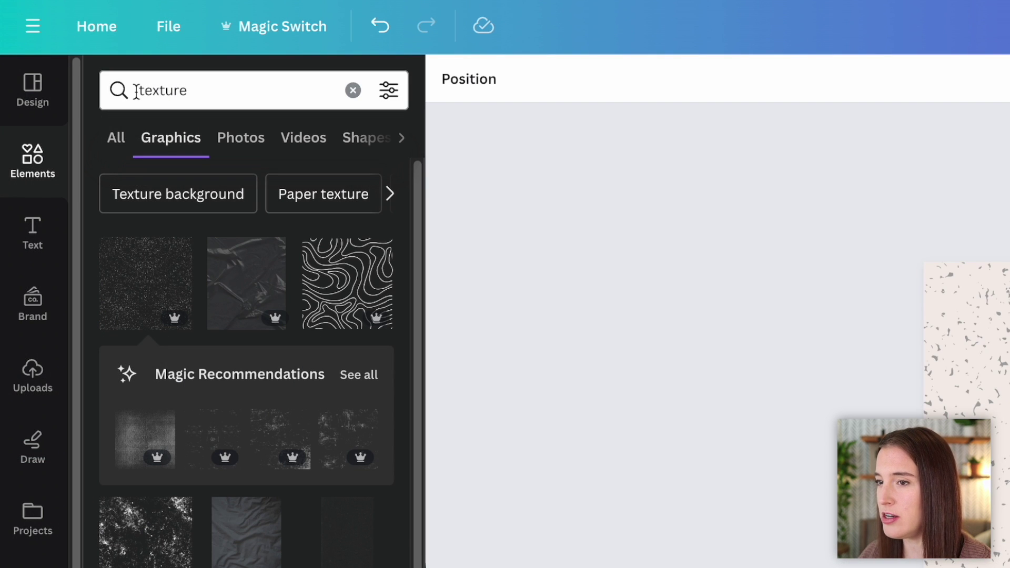
{"action": "left_click", "coordinate": [136, 91]}
{"action": "left_click", "coordinate": [138, 91]}
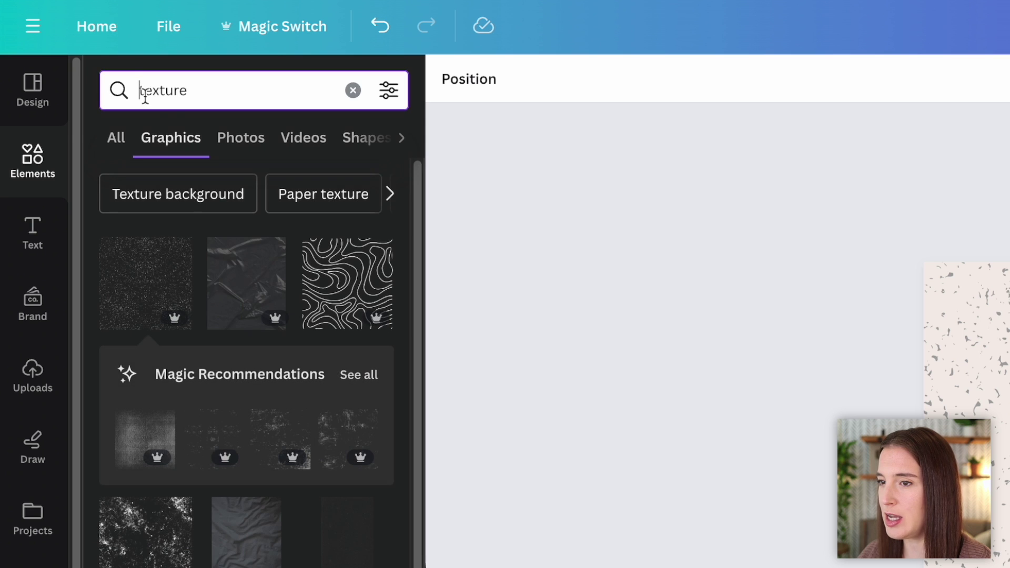
{"action": "type", "text": "grunge"}
{"action": "key", "text": "Return"}
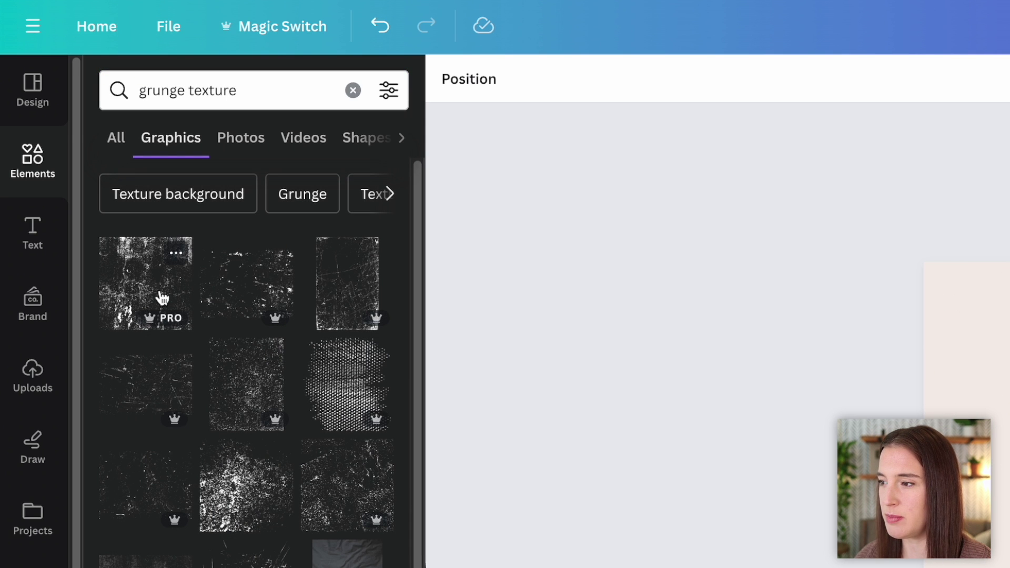
{"action": "left_click", "coordinate": [158, 293]}
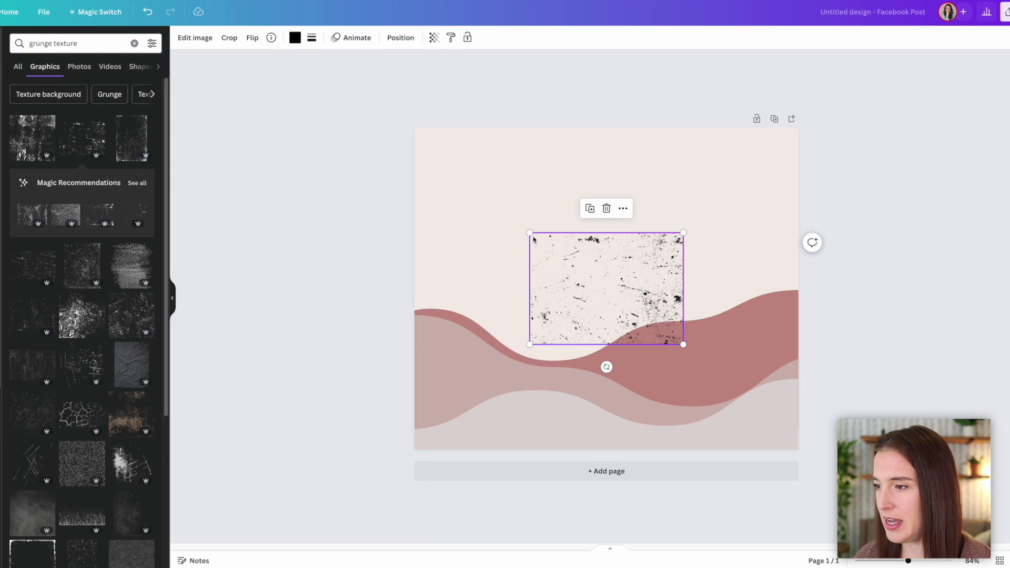
- Enlarge the grunge texture to cover the whole page
{"action": "left_click_drag", "start_coordinate": [530, 234], "coordinate": [390, 103]}
{"action": "left_click_drag", "start_coordinate": [683, 344], "coordinate": [821, 445]}
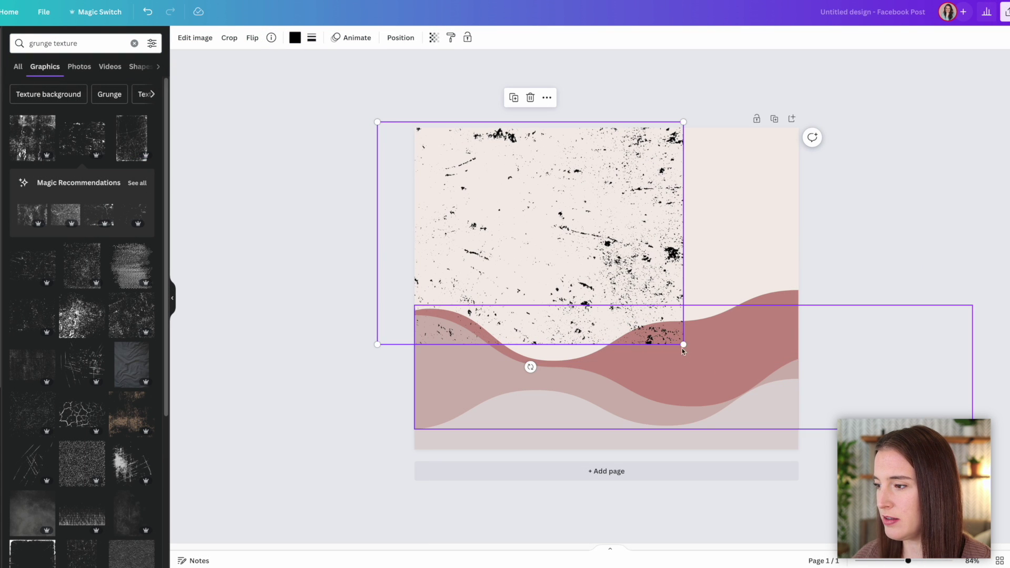
{"action": "left_click", "coordinate": [400, 37]}
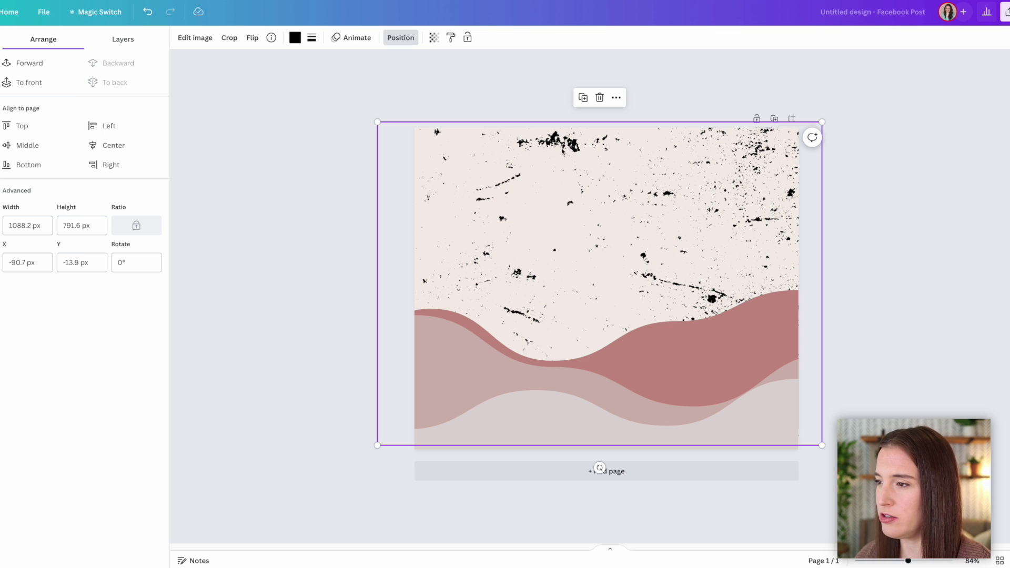
{"action": "left_click", "coordinate": [295, 37]}
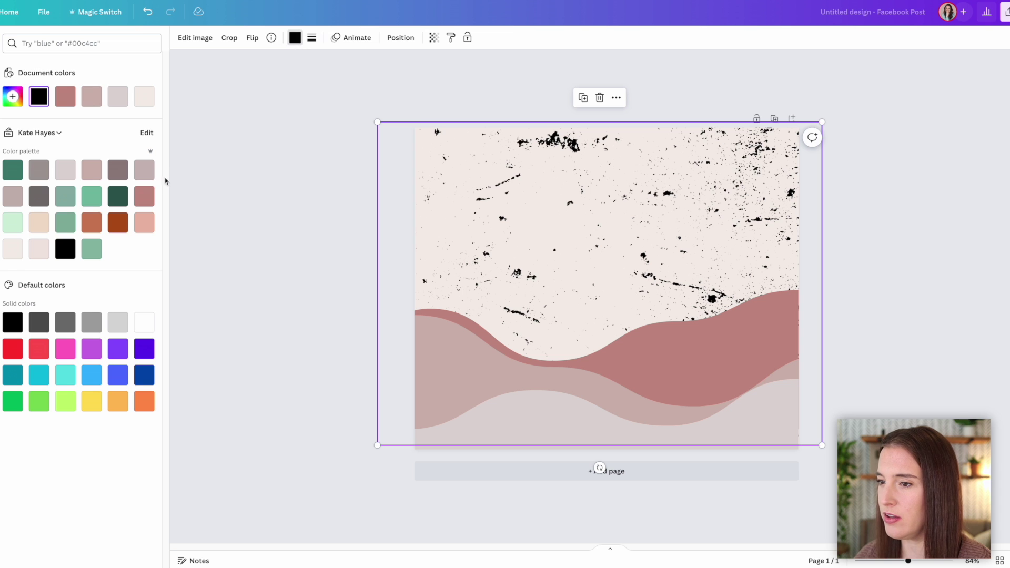
- Recolour the grunge texture dusty pink and set its transparency to about 91
{"action": "left_click", "coordinate": [144, 196]}
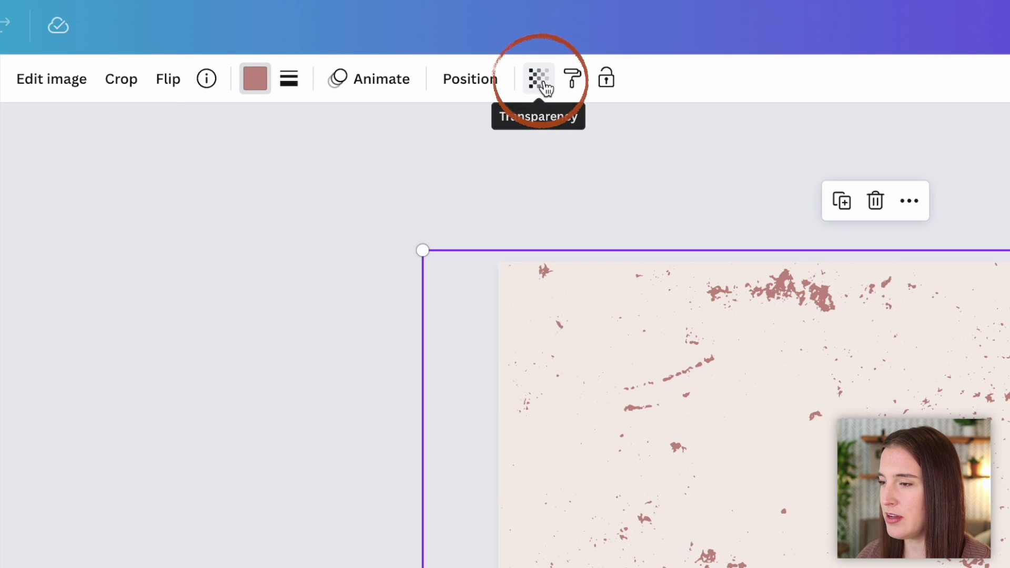
{"action": "left_click", "coordinate": [534, 87]}
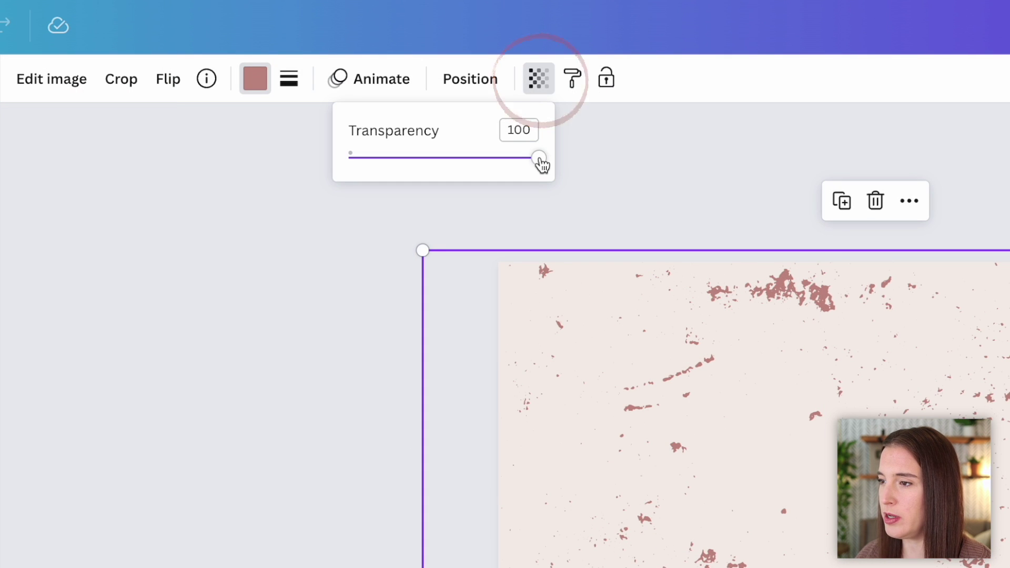
{"action": "left_click_drag", "start_coordinate": [537, 158], "coordinate": [457, 159]}
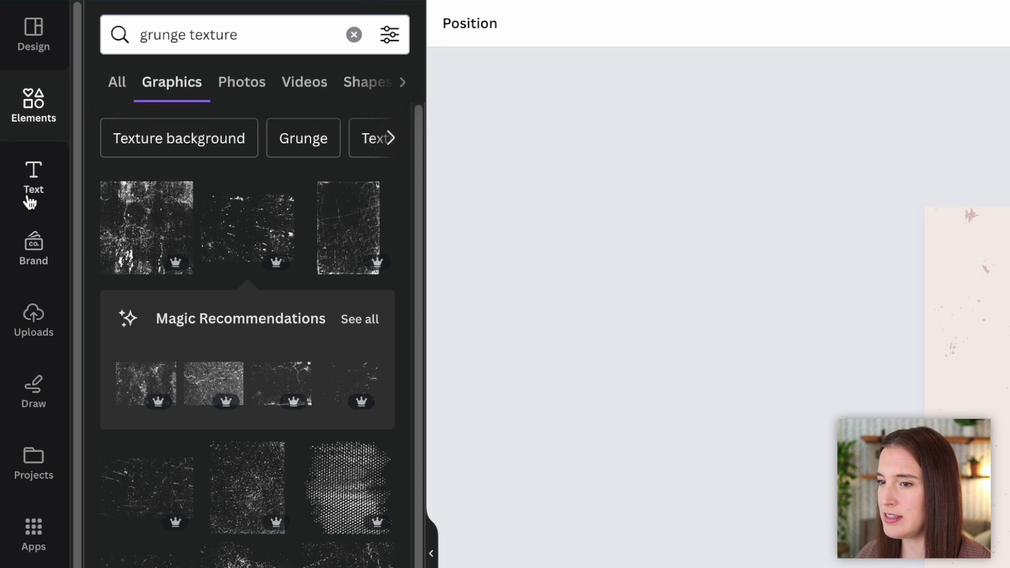
- Add a heading text box and enlarge it near the top of the page
{"action": "left_click", "coordinate": [32, 188]}
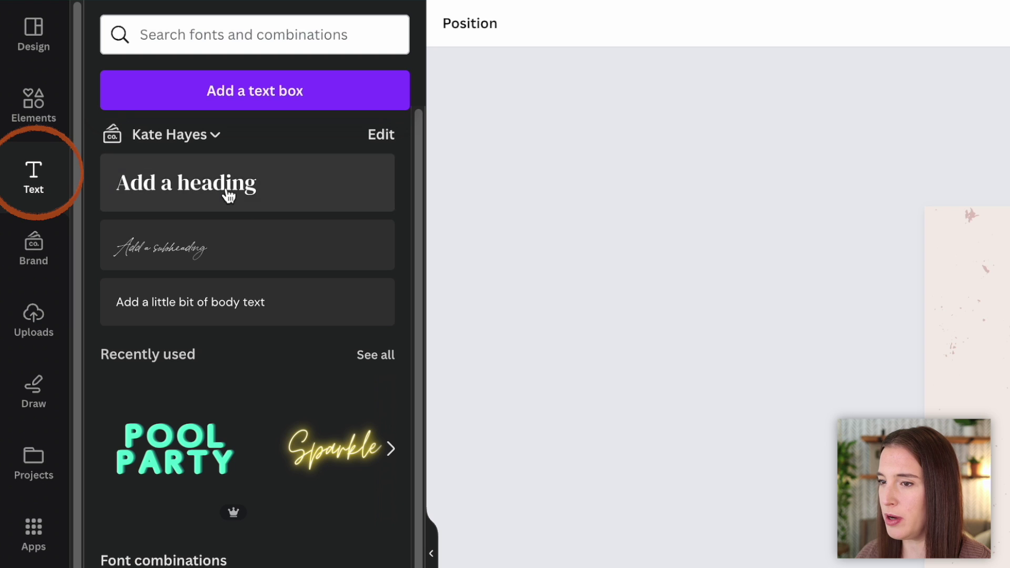
{"action": "left_click", "coordinate": [225, 185]}
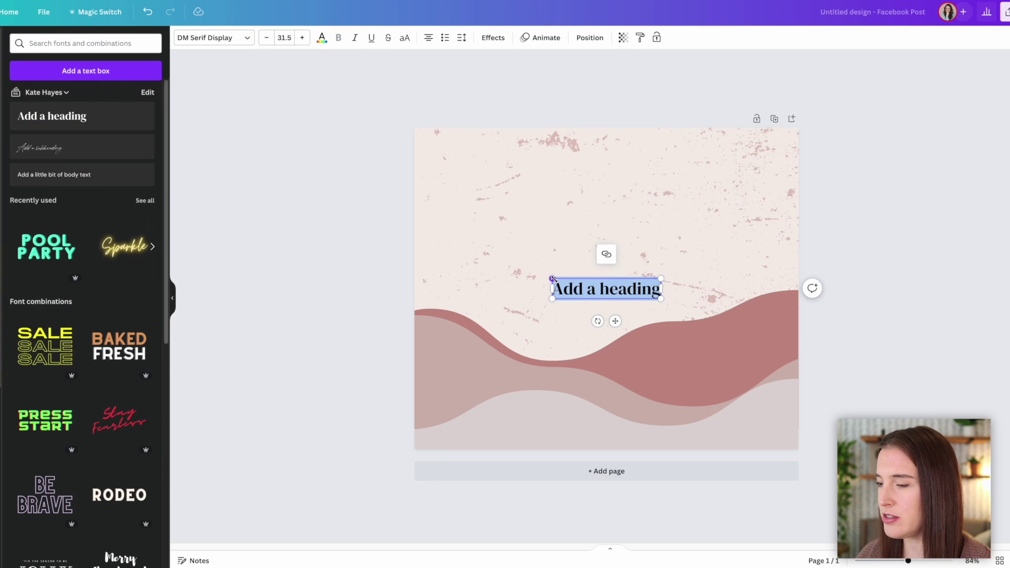
{"action": "left_click_drag", "start_coordinate": [553, 275], "coordinate": [491, 265]}
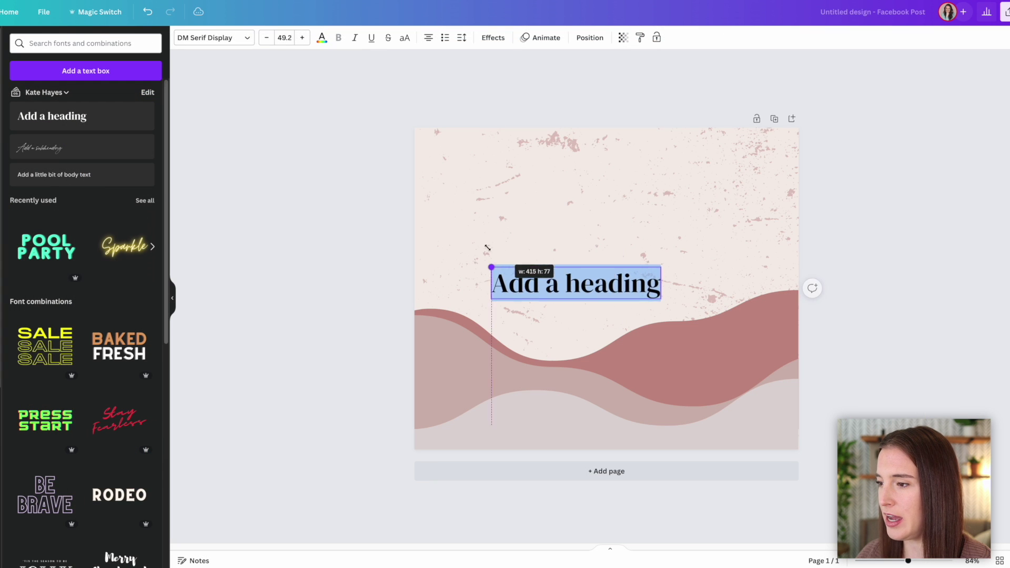
{"action": "mouse_move", "coordinate": [613, 281]}
{"action": "left_mouse_down"}
{"action": "mouse_move", "coordinate": [610, 239]}
{"action": "mouse_move", "coordinate": [650, 217]}
{"action": "left_mouse_up"}
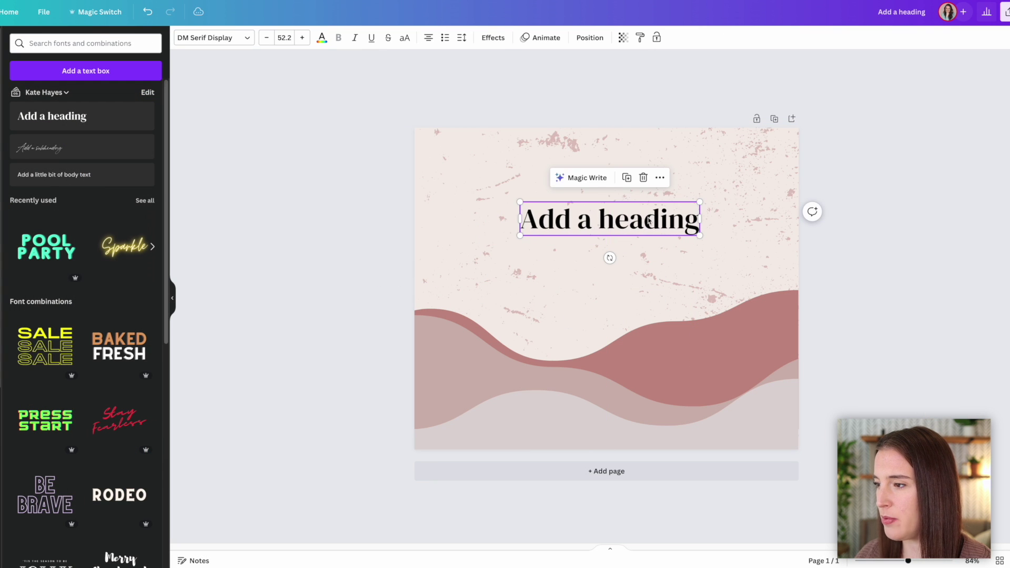
- Paste 'Courage, Dear Heart' as the heading and set it in TAN Astoria
{"action": "double_click", "coordinate": [649, 220]}
{"action": "triple_click", "coordinate": [649, 220]}
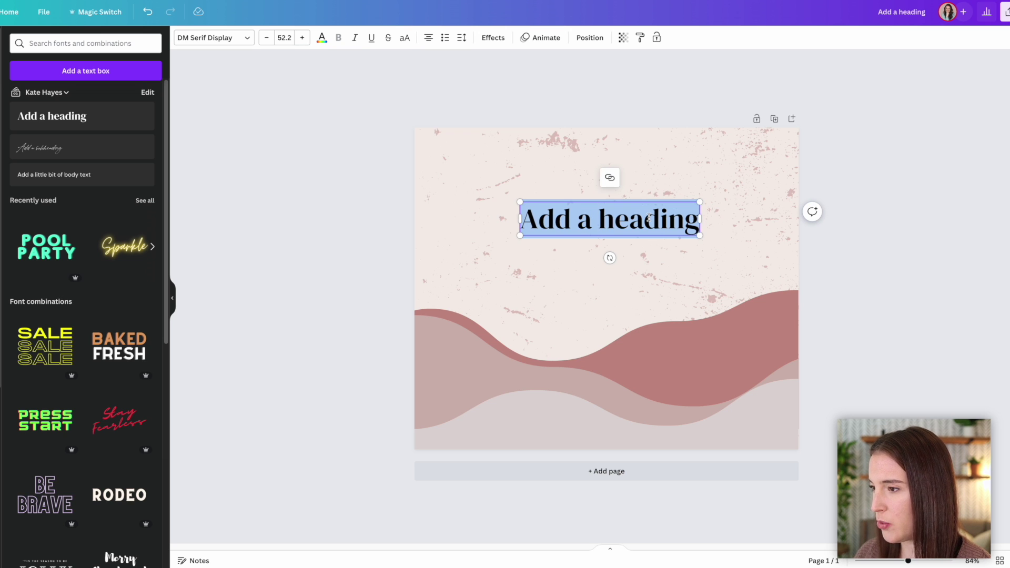
{"action": "type", "text": "Courage, Dear Heart"}
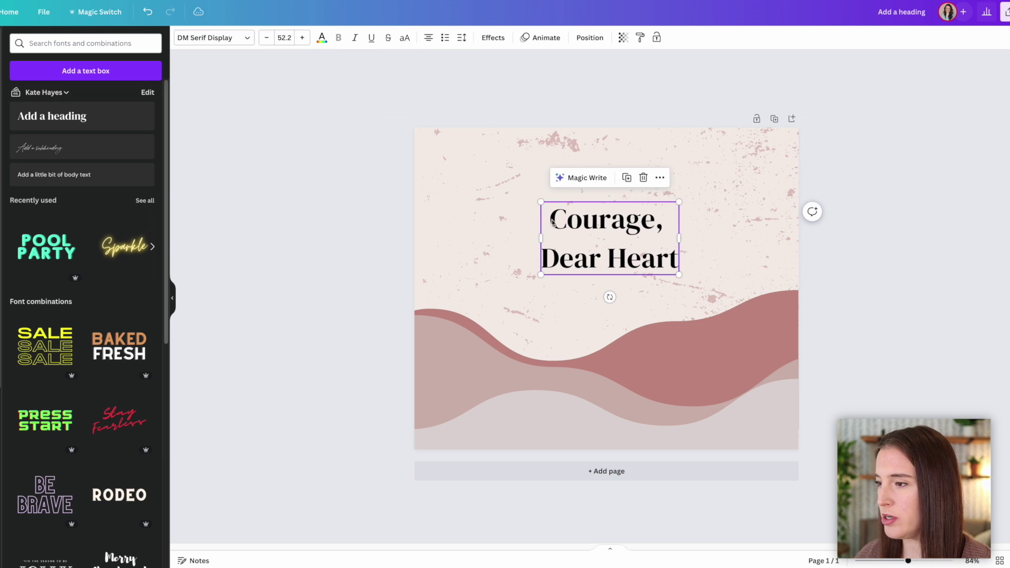
{"action": "left_click", "coordinate": [215, 39]}
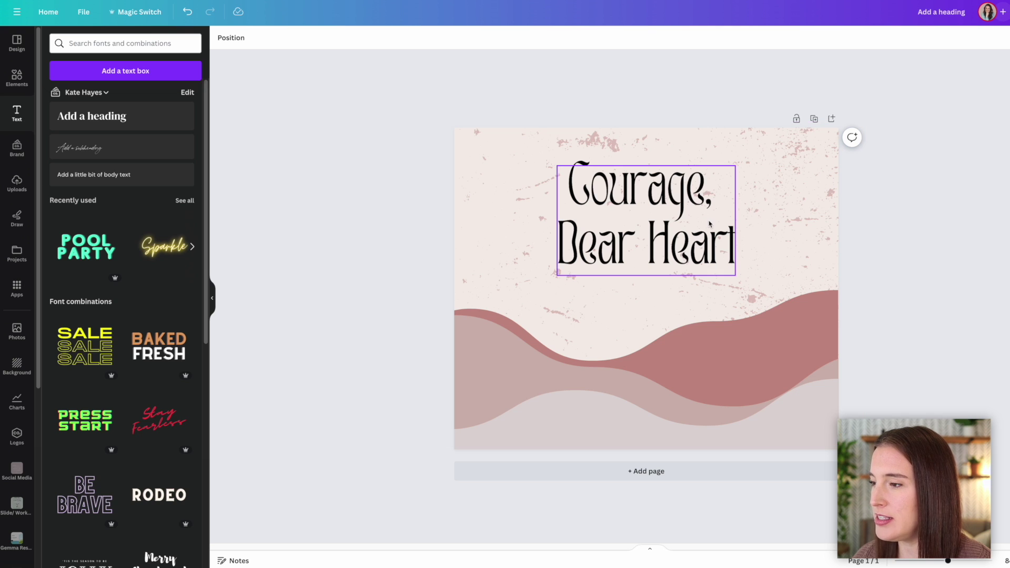
{"action": "left_click", "coordinate": [612, 226]}
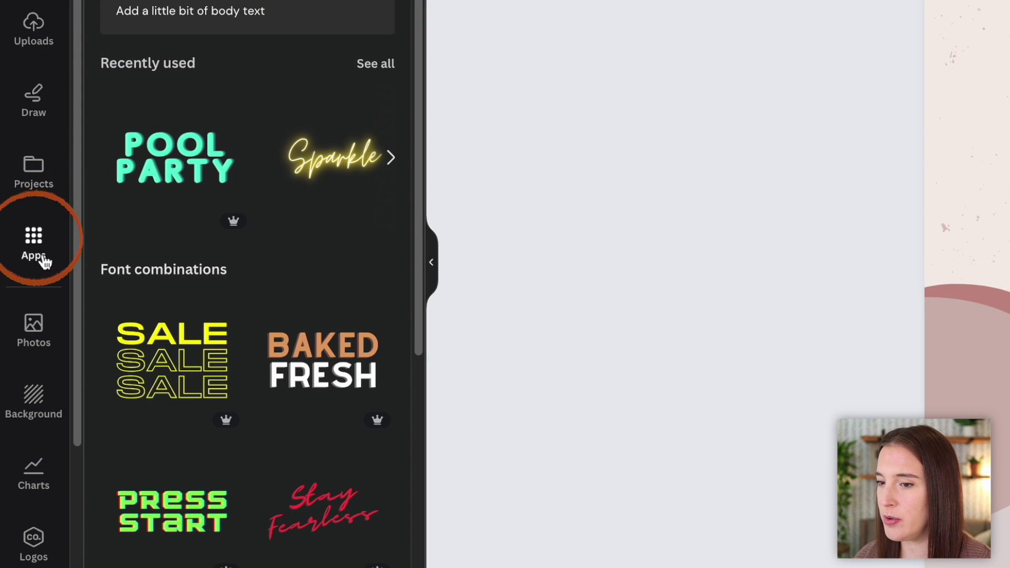
- Open the TypeCraft app from Apps and change its sample text to 'Courage, Dear Heart'
{"action": "left_click", "coordinate": [41, 259]}
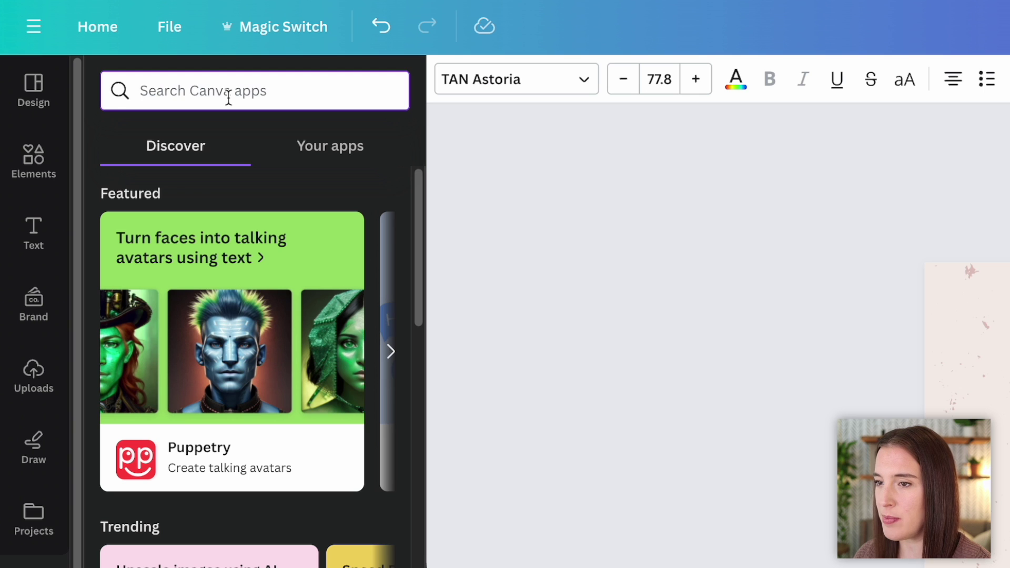
{"action": "type", "text": "typecraft"}
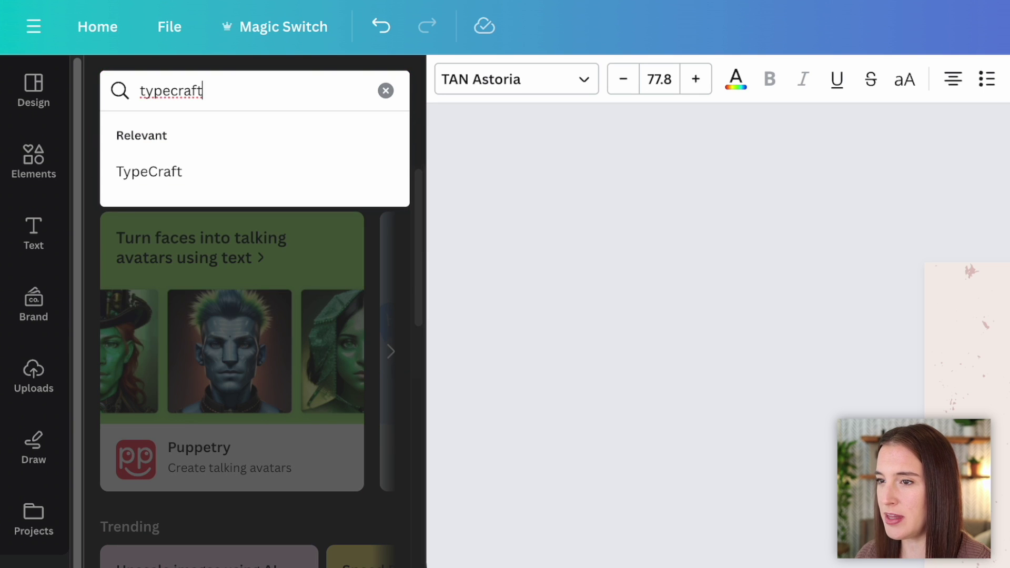
{"action": "key", "text": "Return"}
{"action": "left_click", "coordinate": [134, 180]}
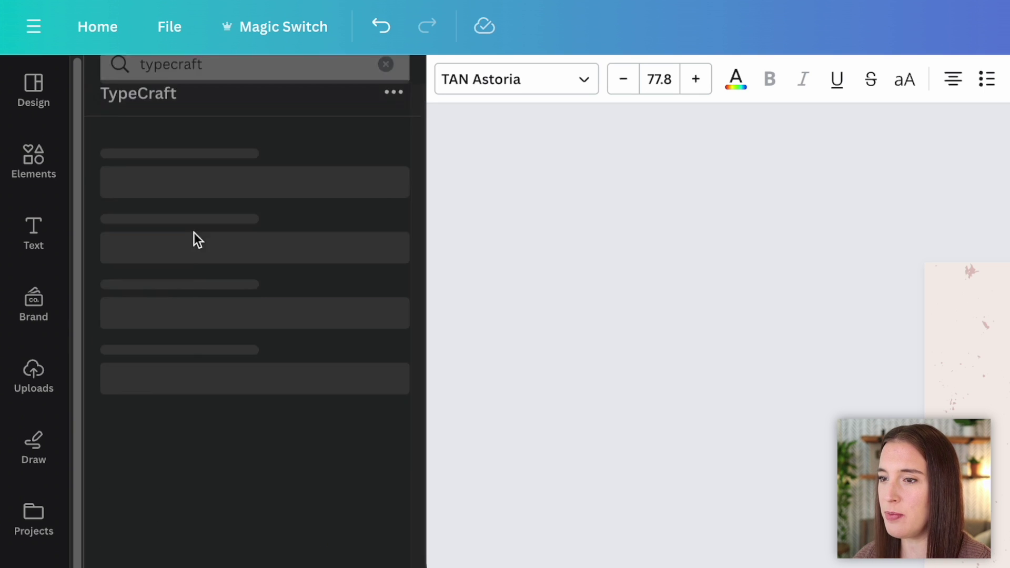
{"action": "left_click_drag", "start_coordinate": [253, 97], "coordinate": [66, 93]}
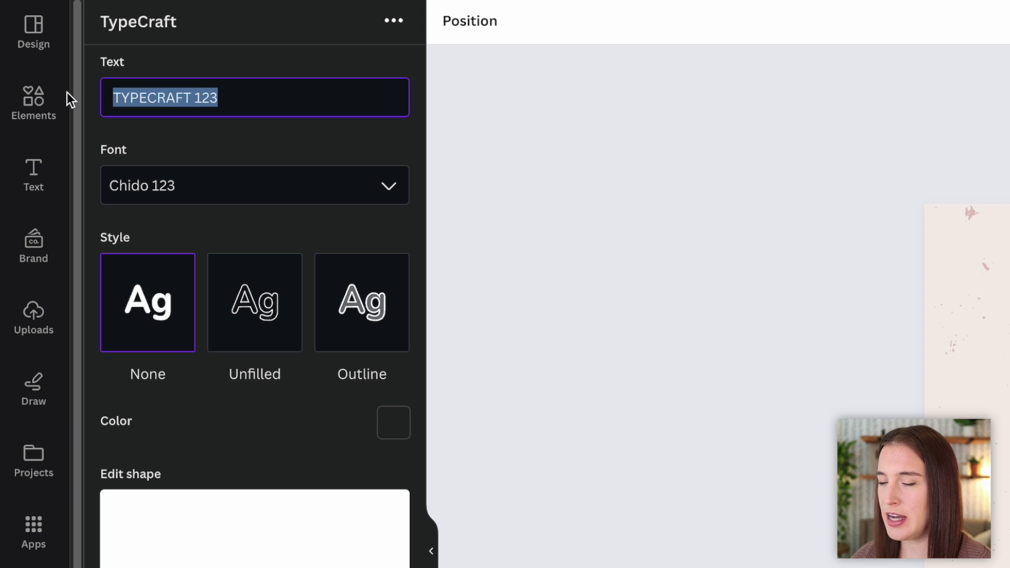
{"action": "type", "text": "Courage, Dear H"}
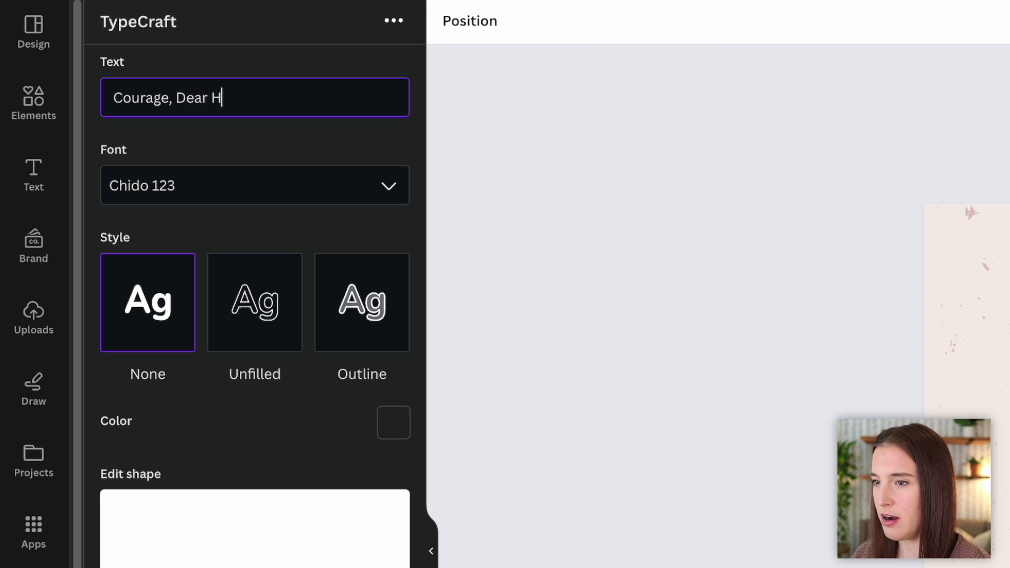
{"action": "type", "text": "eart"}
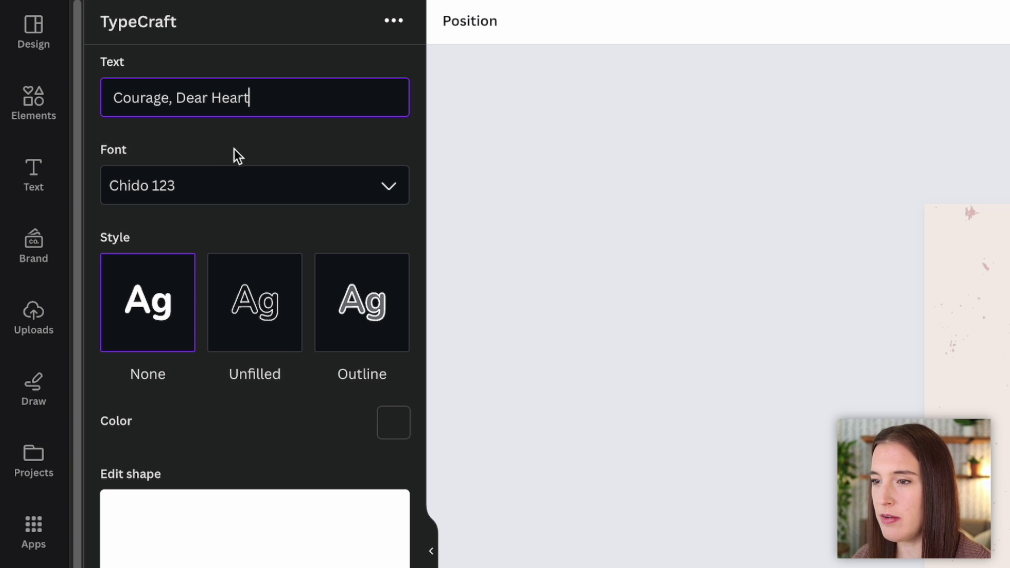
{"action": "left_click", "coordinate": [241, 185]}
{"action": "scroll", "coordinate": [282, 334], "scroll_direction": "down", "scroll_amount": 1}
{"action": "scroll", "coordinate": [295, 321], "scroll_direction": "down", "scroll_amount": 2}
{"action": "scroll", "coordinate": [298, 322], "scroll_direction": "down", "scroll_amount": 2}
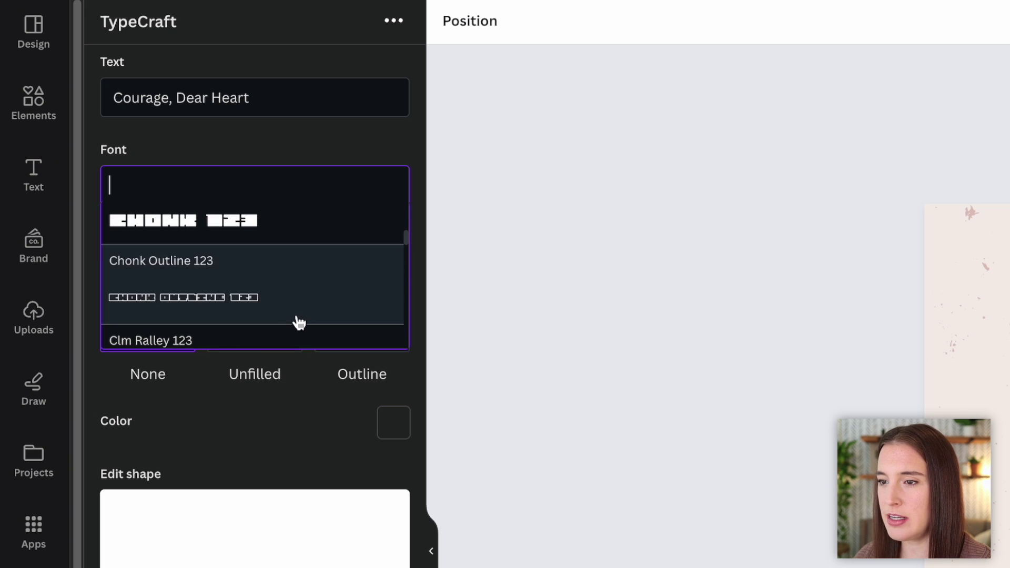
- Apply the Clm Ralley font and try the outlined and filled-outline text styles
{"action": "left_click", "coordinate": [299, 335]}
{"action": "scroll", "coordinate": [296, 318], "scroll_direction": "down", "scroll_amount": 3}
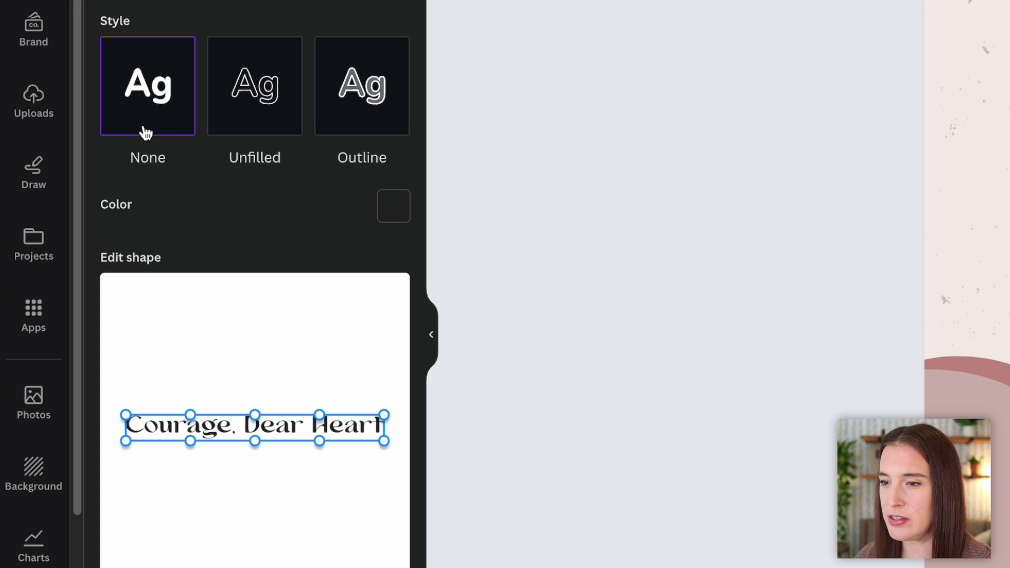
{"action": "left_click", "coordinate": [260, 118]}
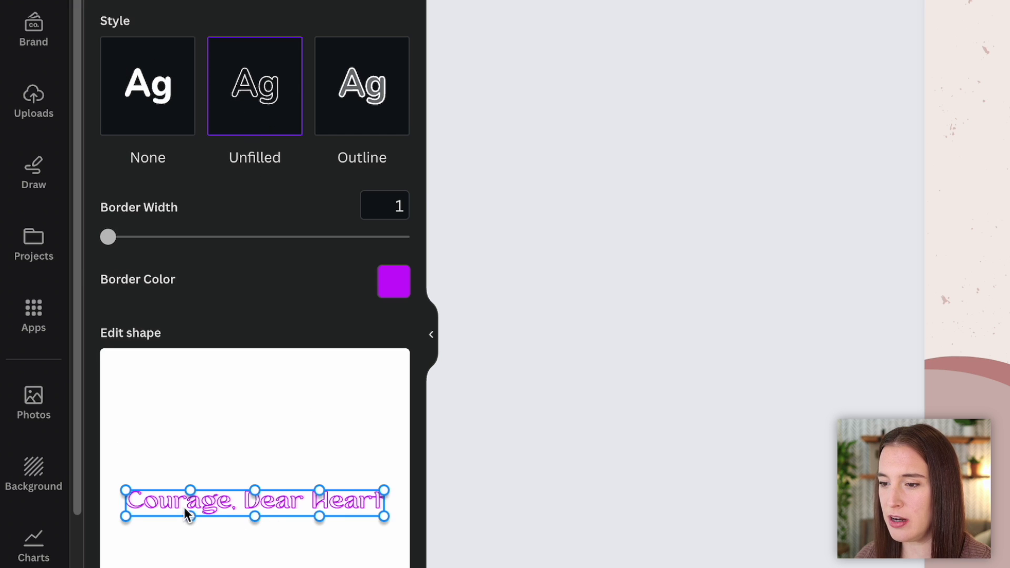
{"action": "scroll", "coordinate": [403, 99], "scroll_direction": "down", "scroll_amount": 1}
{"action": "left_click", "coordinate": [379, 77]}
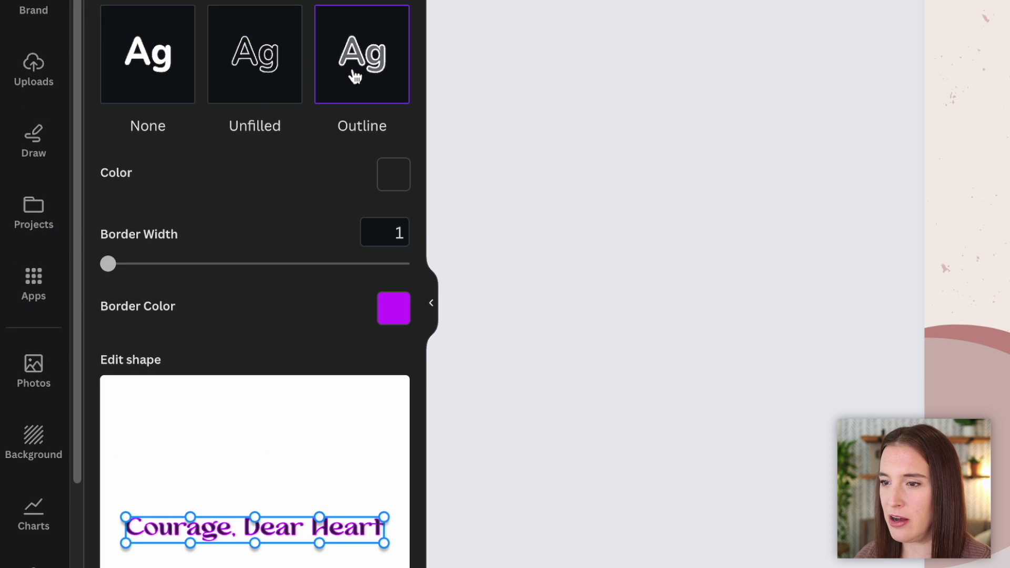
- Try a purple text border at width 3, then remove the border style
{"action": "left_click", "coordinate": [394, 311]}
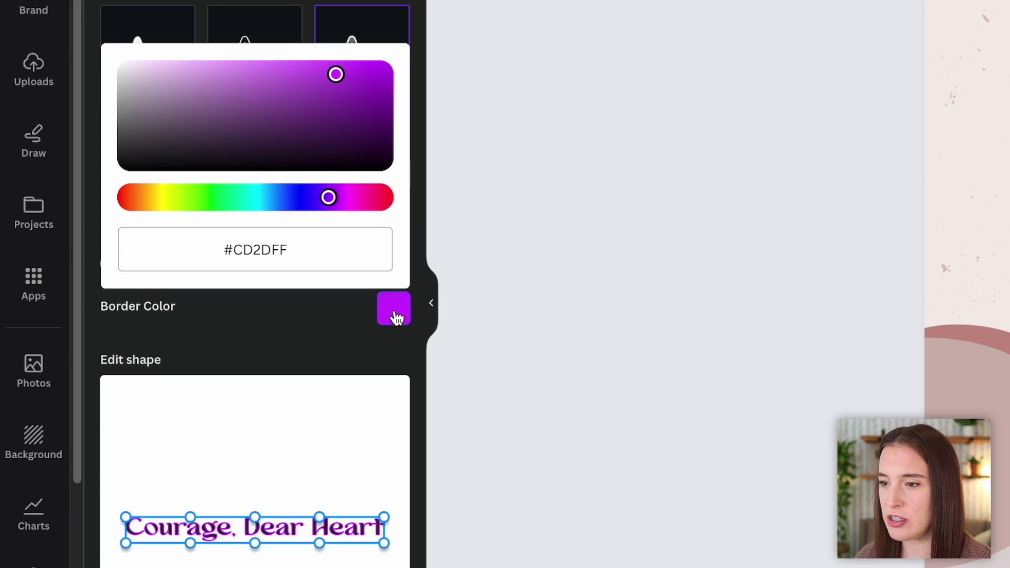
{"action": "left_click", "coordinate": [348, 94]}
{"action": "left_click", "coordinate": [168, 98]}
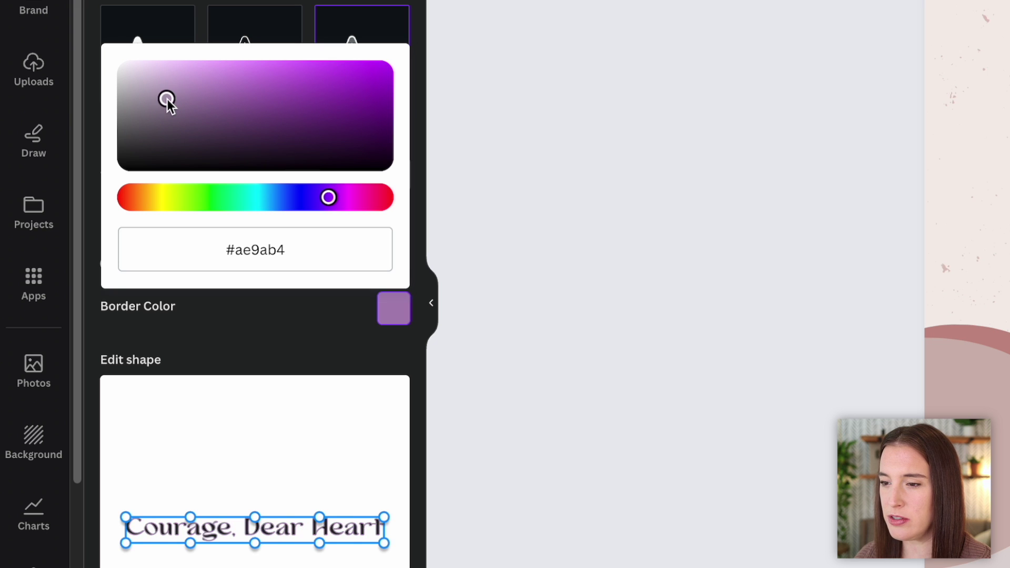
{"action": "left_click", "coordinate": [247, 101]}
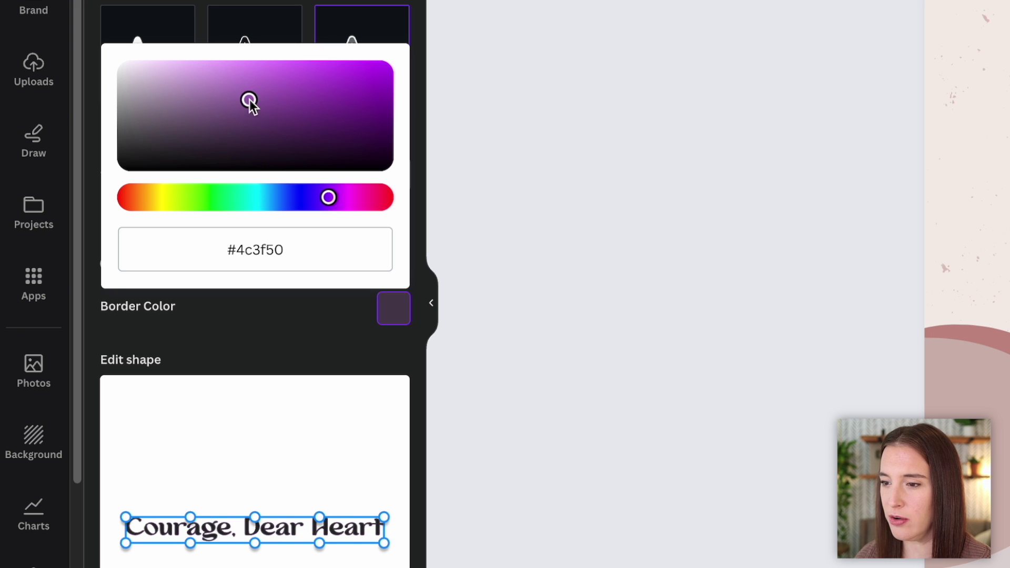
{"action": "left_click", "coordinate": [119, 276]}
{"action": "left_click_drag", "start_coordinate": [117, 270], "coordinate": [145, 273]}
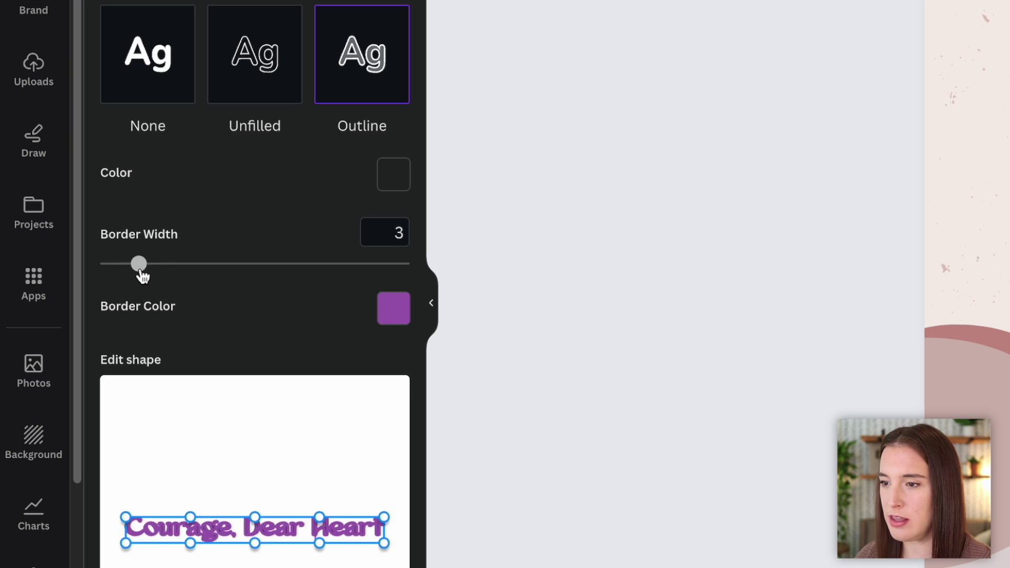
{"action": "left_click", "coordinate": [145, 111]}
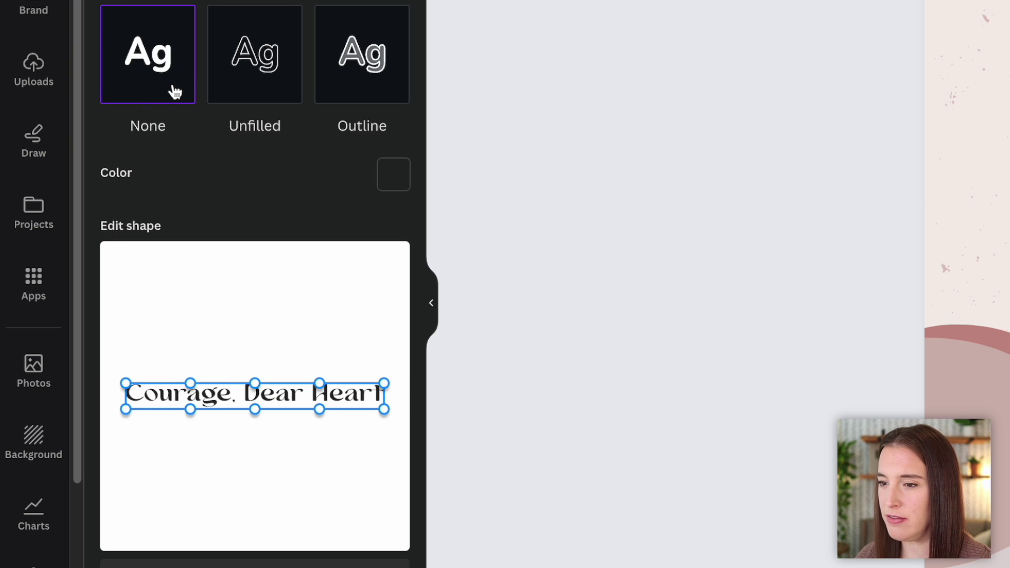
{"action": "scroll", "coordinate": [257, 178], "scroll_direction": "down", "scroll_amount": 2}
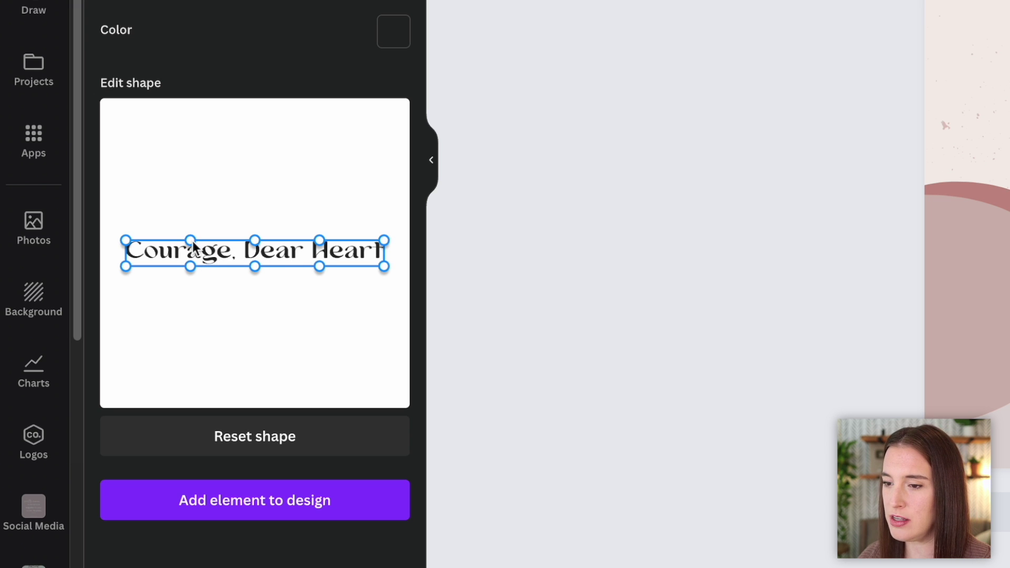
- Warp the text by arching Courage and curving Dear Heart down, then add it to the design
{"action": "mouse_move", "coordinate": [193, 241]}
{"action": "left_mouse_down"}
{"action": "mouse_move", "coordinate": [171, 112]}
{"action": "mouse_move", "coordinate": [201, 209]}
{"action": "left_mouse_up"}
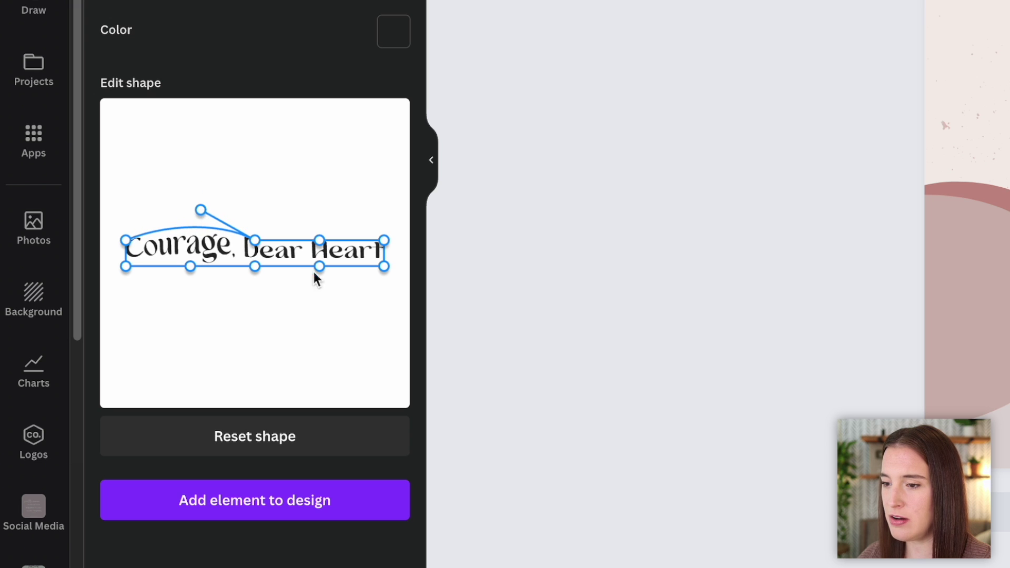
{"action": "left_click_drag", "start_coordinate": [321, 269], "coordinate": [331, 346]}
{"action": "left_click_drag", "start_coordinate": [384, 240], "coordinate": [404, 222]}
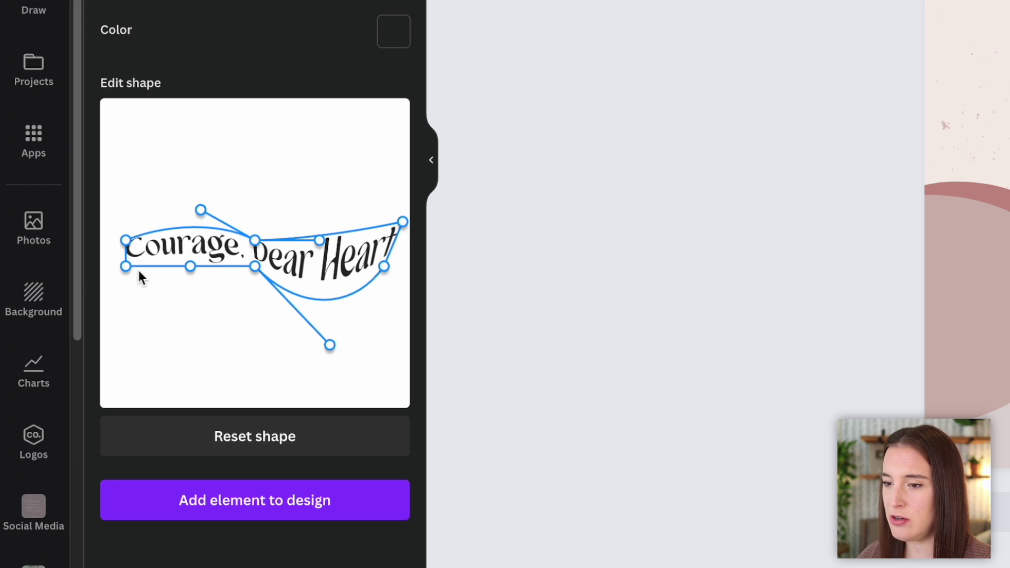
{"action": "mouse_move", "coordinate": [126, 267]}
{"action": "left_mouse_down"}
{"action": "mouse_move", "coordinate": [104, 273]}
{"action": "mouse_move", "coordinate": [120, 213]}
{"action": "left_mouse_up"}
{"action": "left_click_drag", "start_coordinate": [254, 240], "coordinate": [266, 219]}
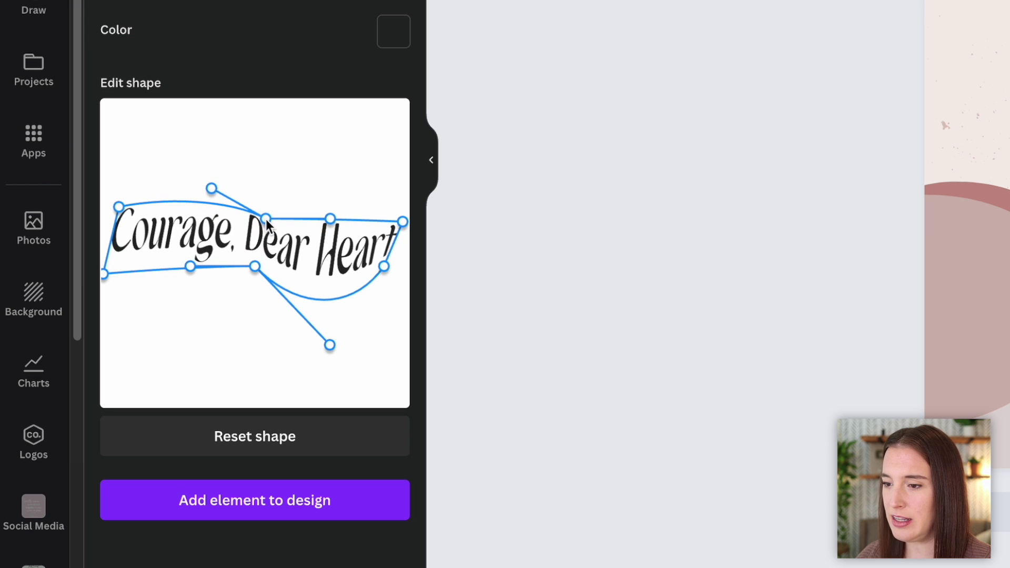
{"action": "left_click_drag", "start_coordinate": [382, 270], "coordinate": [392, 275]}
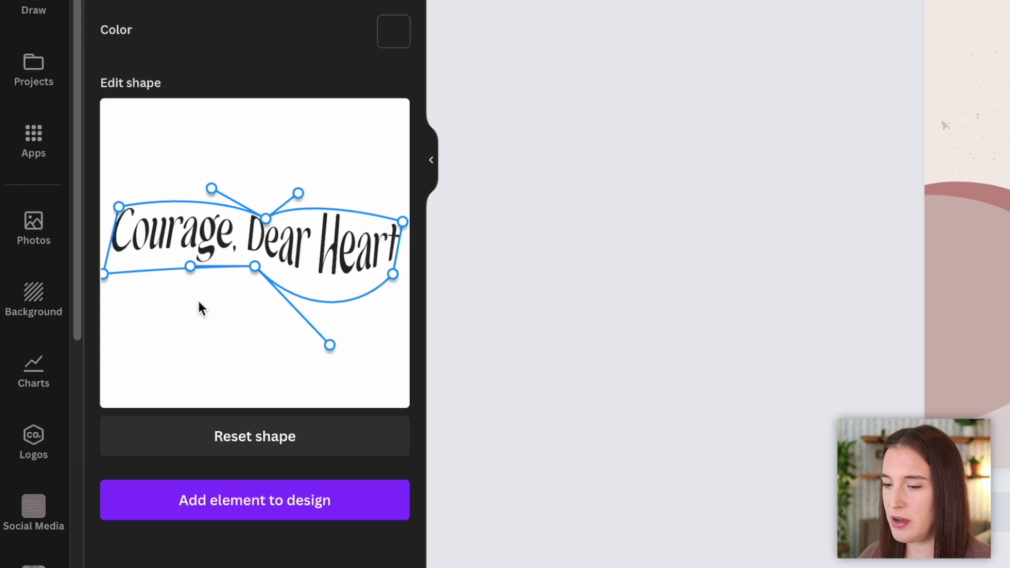
{"action": "left_click", "coordinate": [281, 515]}
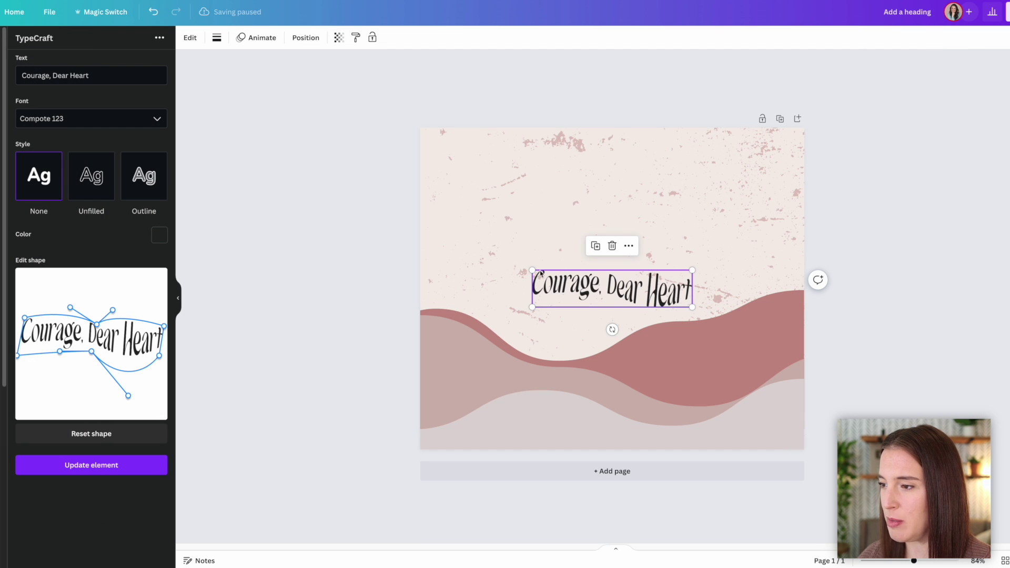
- Enlarge the warped lettering and move it up near the top of the page
{"action": "mouse_move", "coordinate": [533, 270]}
{"action": "left_mouse_down"}
{"action": "mouse_move", "coordinate": [448, 227]}
{"action": "mouse_move", "coordinate": [478, 255]}
{"action": "left_mouse_up"}
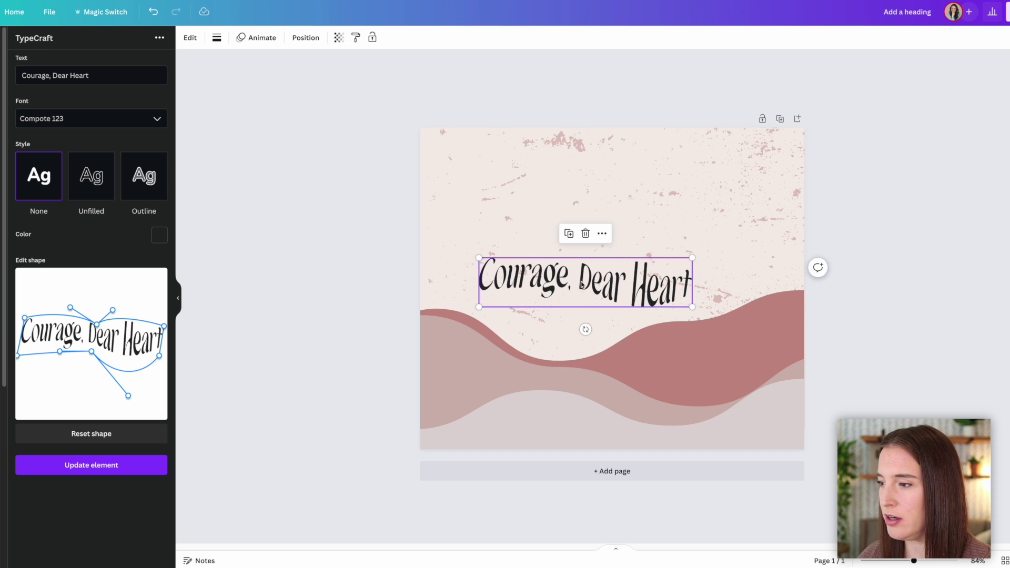
{"action": "mouse_move", "coordinate": [490, 303]}
{"action": "left_mouse_down"}
{"action": "mouse_move", "coordinate": [516, 234]}
{"action": "mouse_move", "coordinate": [471, 250]}
{"action": "left_mouse_up"}
{"action": "key", "text": "Escape"}
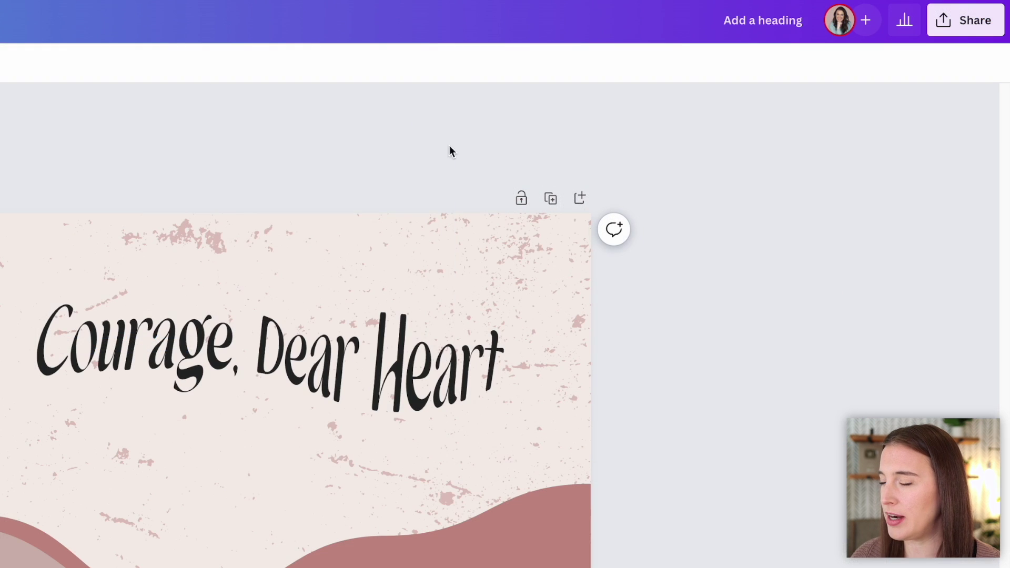
- Set up a JPG download at maximum size with quality 100
{"action": "left_click", "coordinate": [985, 28]}
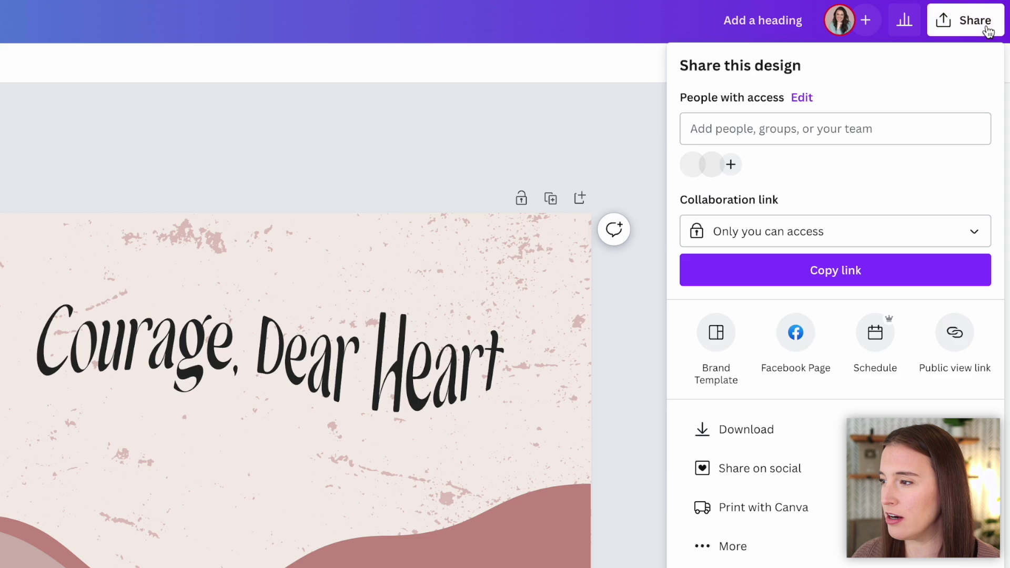
{"action": "left_click", "coordinate": [786, 439]}
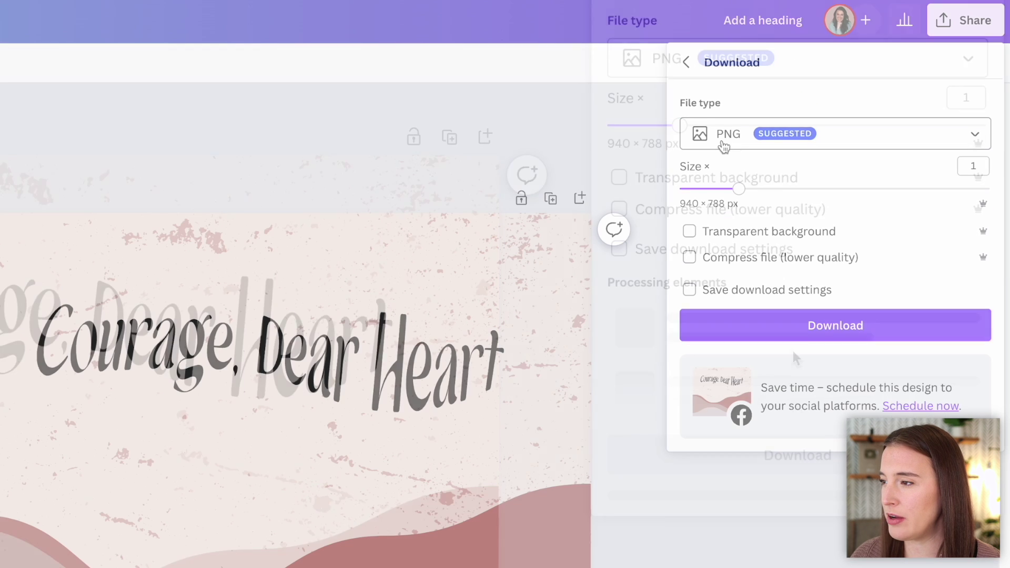
{"action": "left_click", "coordinate": [730, 138]}
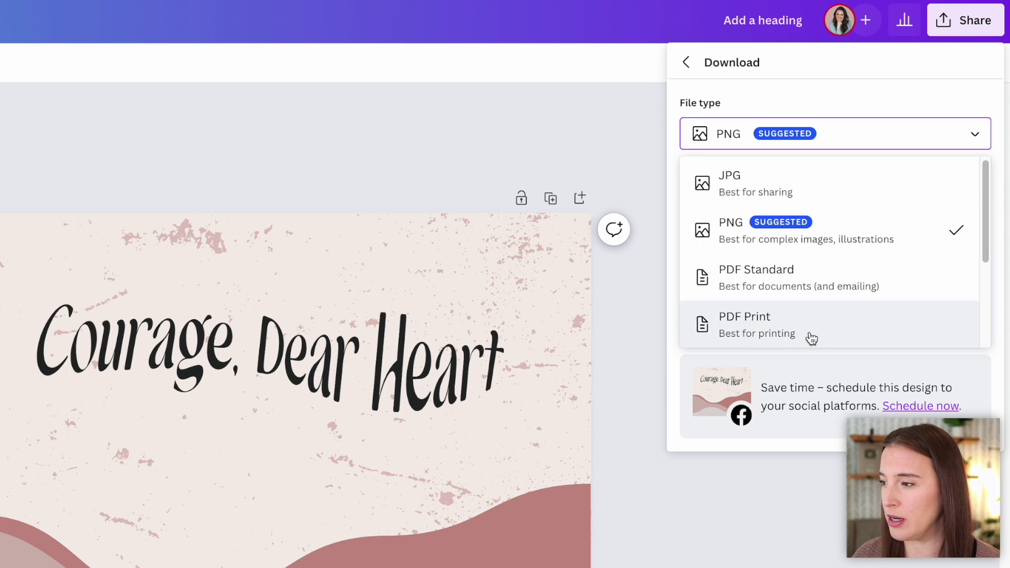
{"action": "left_click", "coordinate": [729, 183]}
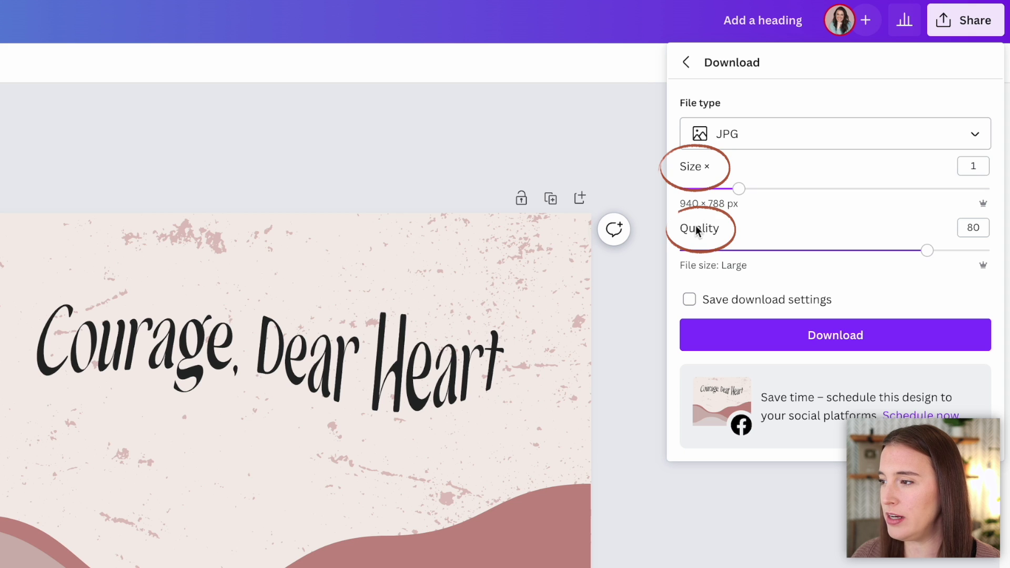
{"action": "mouse_move", "coordinate": [737, 190]}
{"action": "left_mouse_down"}
{"action": "mouse_move", "coordinate": [958, 190]}
{"action": "mouse_move", "coordinate": [971, 209]}
{"action": "left_mouse_up"}
{"action": "left_click_drag", "start_coordinate": [928, 251], "coordinate": [992, 252]}
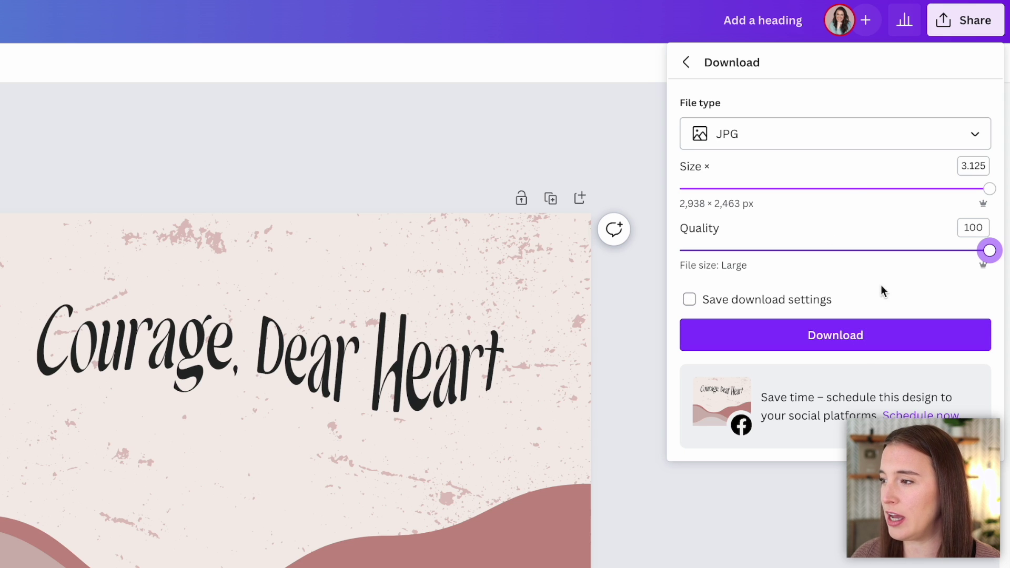
- Briefly try PNG, then settle on quality 81 and size 2.375× (2,233 × 1,872 px)
{"action": "left_click", "coordinate": [763, 143]}
{"action": "left_click", "coordinate": [734, 229]}
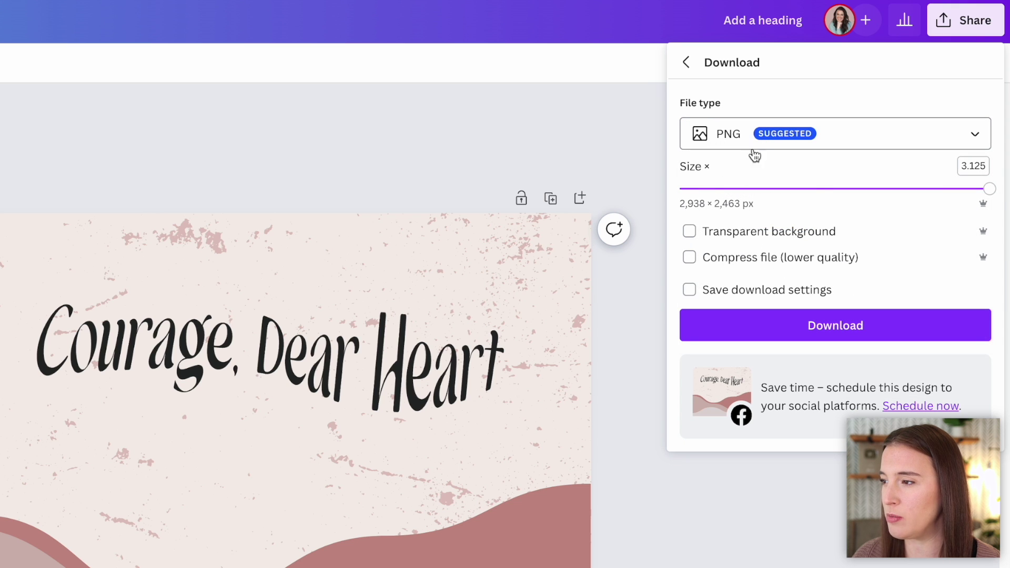
{"action": "mouse_move", "coordinate": [990, 189]}
{"action": "left_mouse_down"}
{"action": "mouse_move", "coordinate": [841, 190]}
{"action": "mouse_move", "coordinate": [991, 190]}
{"action": "left_mouse_up"}
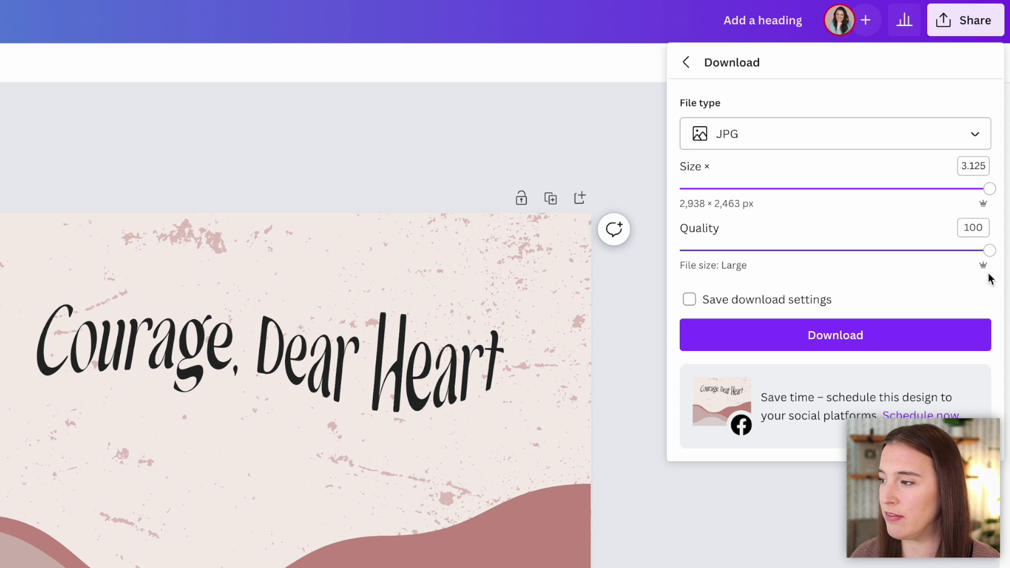
{"action": "left_click_drag", "start_coordinate": [990, 251], "coordinate": [929, 251]}
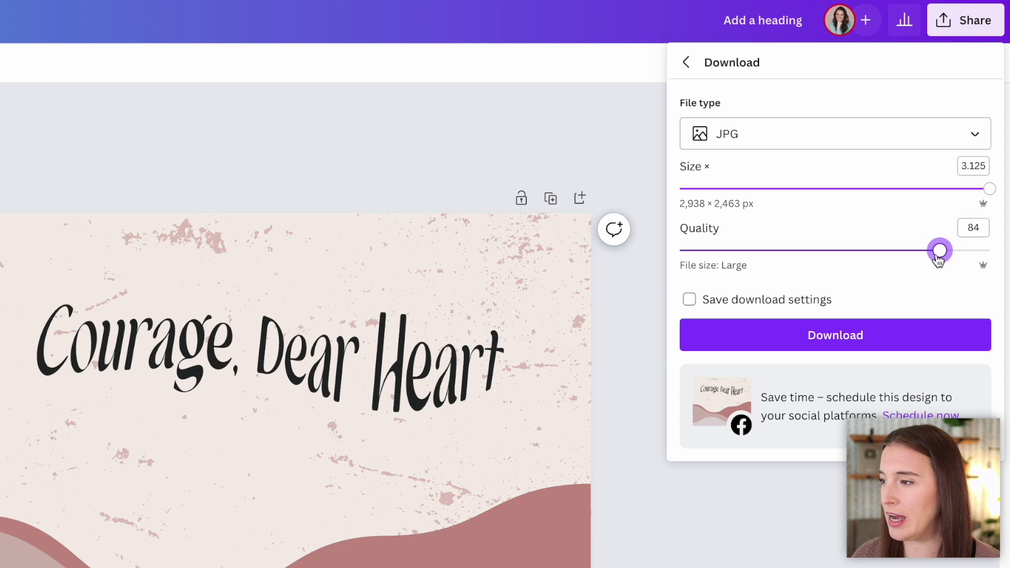
{"action": "left_click_drag", "start_coordinate": [989, 189], "coordinate": [898, 197]}
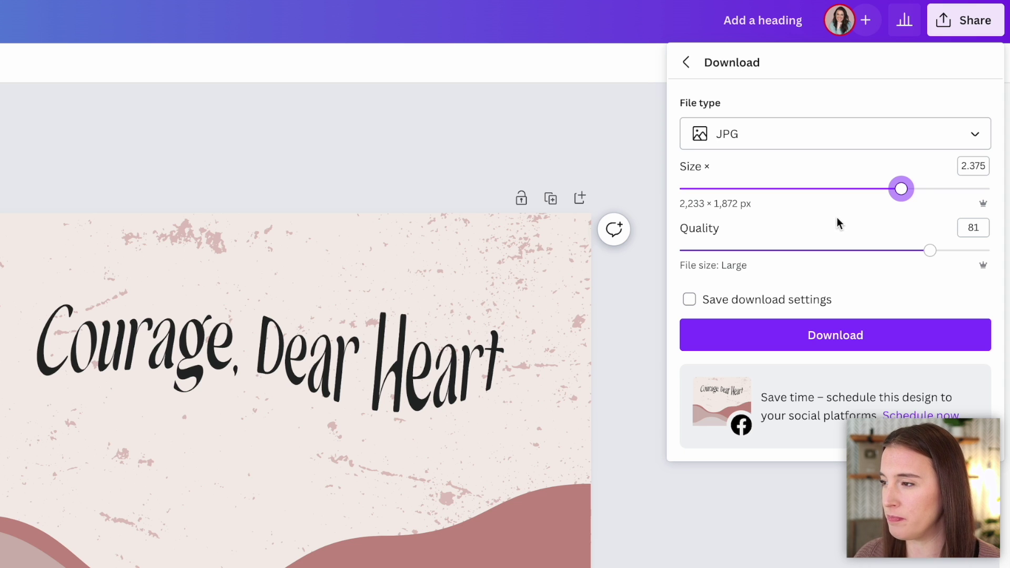
- Switch the download file type to PDF Print
{"action": "left_click", "coordinate": [740, 143]}
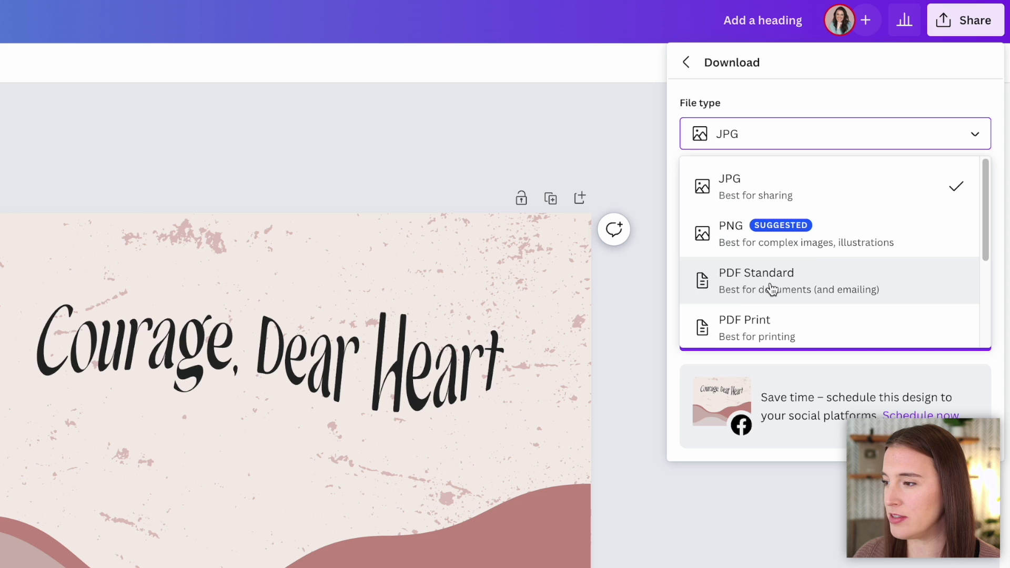
{"action": "scroll", "coordinate": [725, 330], "scroll_direction": "down", "scroll_amount": 1}
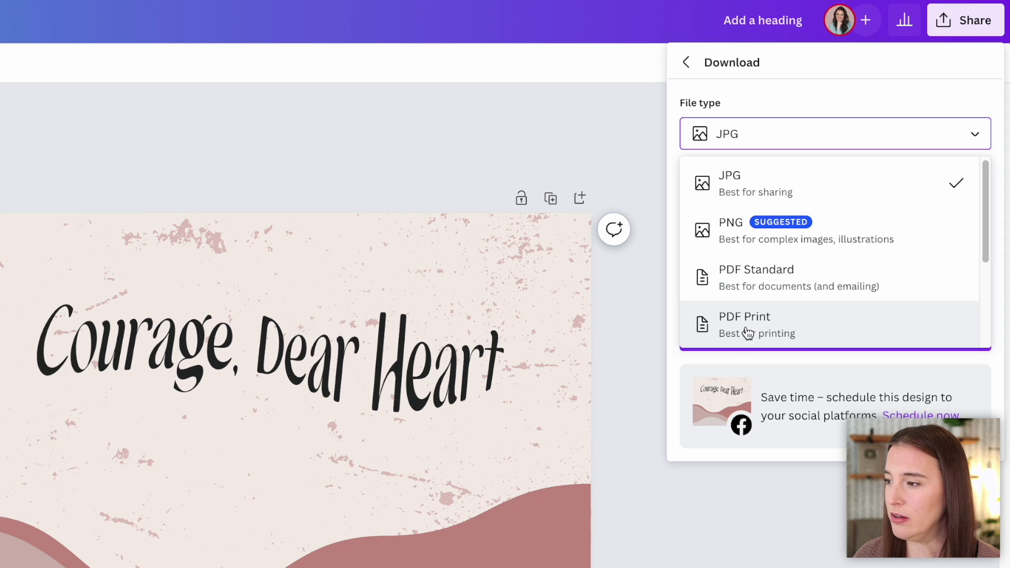
{"action": "left_click", "coordinate": [797, 330]}
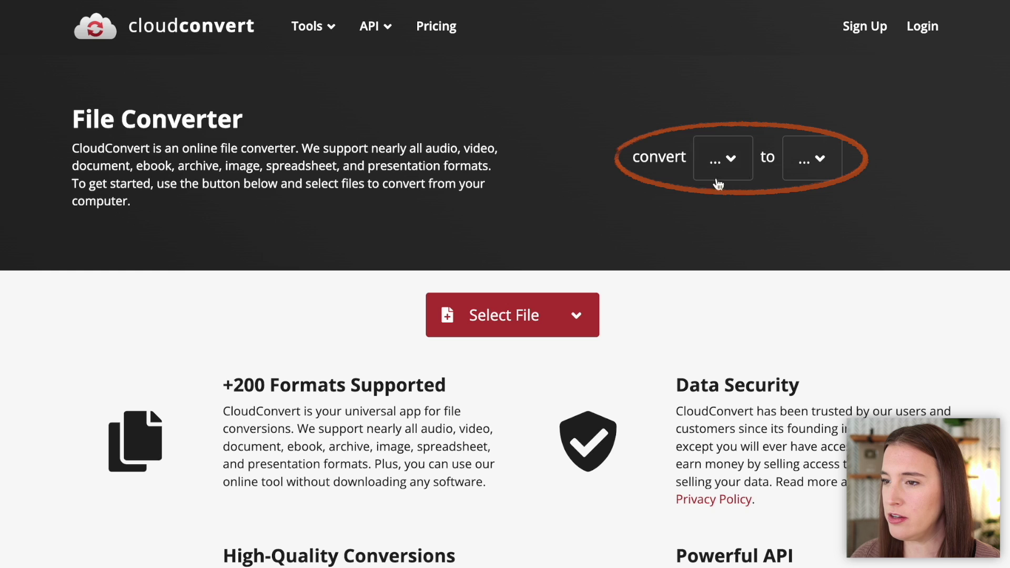
- Choose PDF as the source and JPG as the target format, then open file selection
{"action": "left_click", "coordinate": [734, 167]}
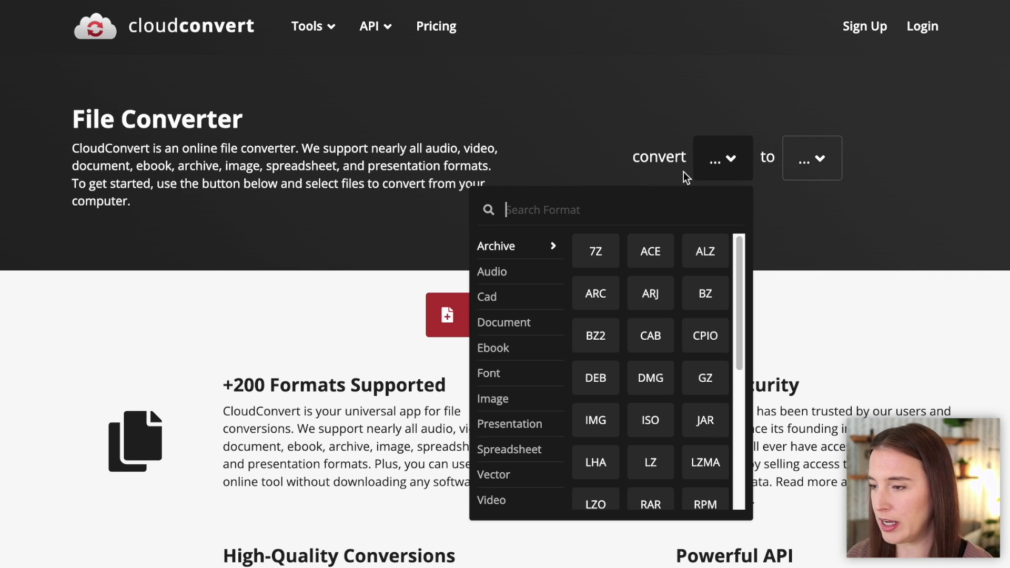
{"action": "type", "text": "pdf"}
{"action": "left_click", "coordinate": [523, 260]}
{"action": "left_click", "coordinate": [830, 172]}
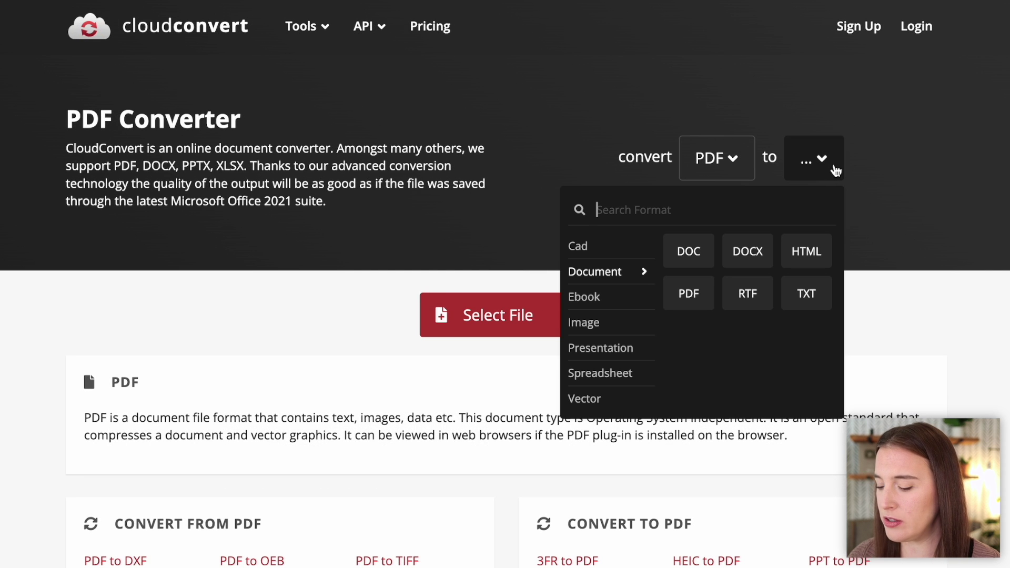
{"action": "type", "text": "jpg"}
{"action": "left_click", "coordinate": [631, 252]}
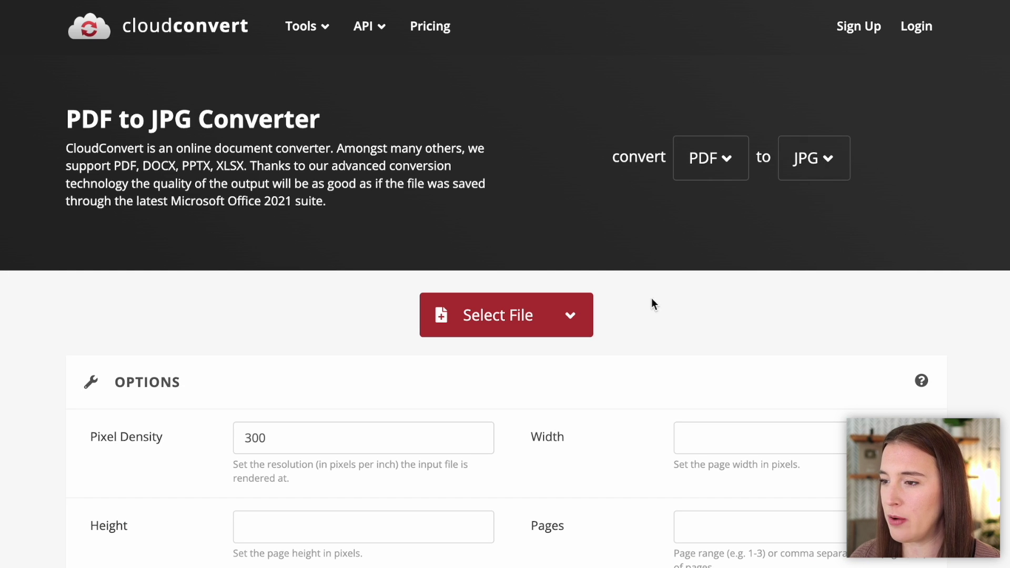
{"action": "left_click", "coordinate": [568, 334]}
- Upload Add a heading.pdf from the computer and set its pixel density to 300
{"action": "left_click", "coordinate": [552, 362]}
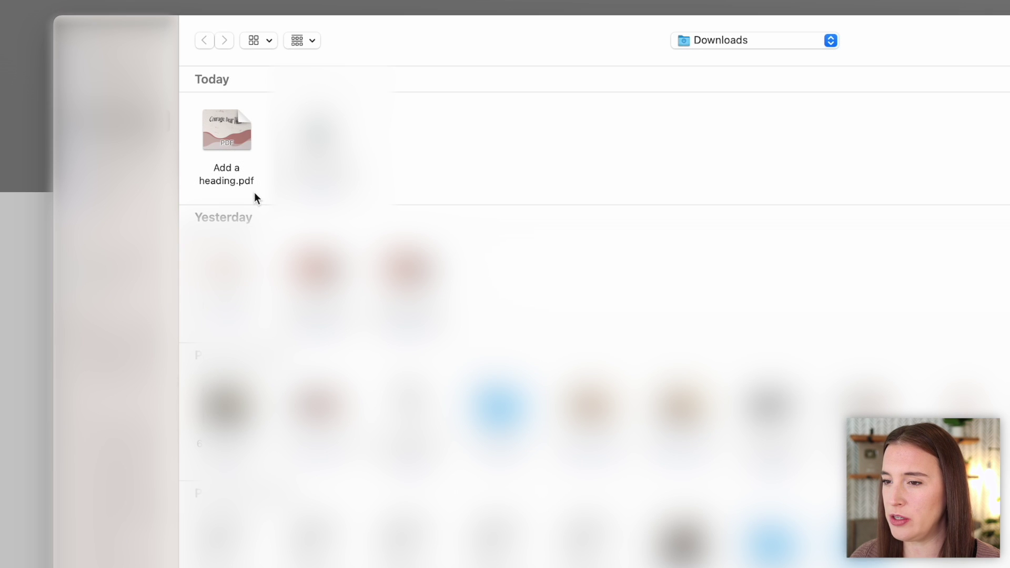
{"action": "left_click", "coordinate": [230, 146]}
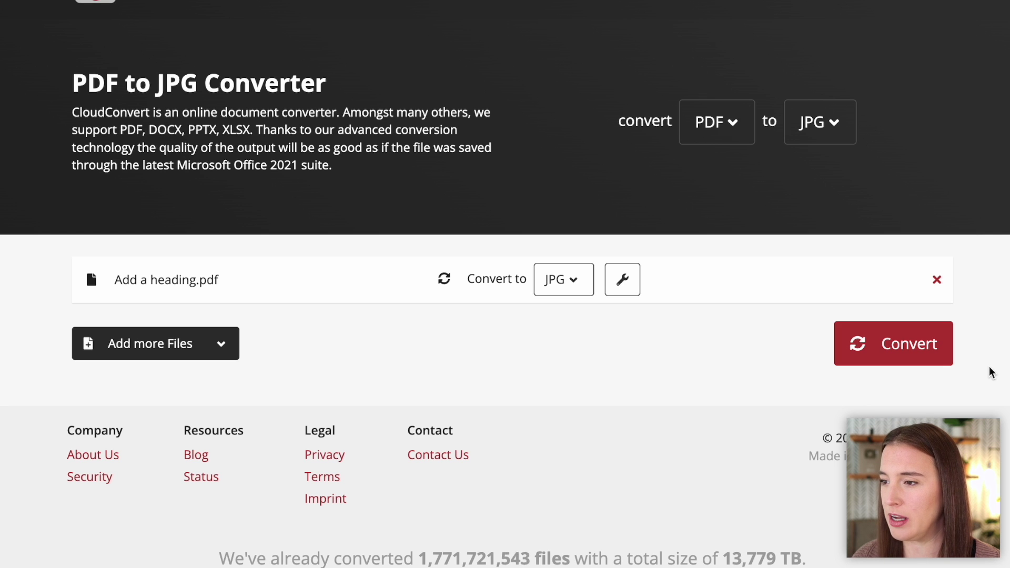
{"action": "scroll", "coordinate": [645, 311], "scroll_direction": "up", "scroll_amount": 1}
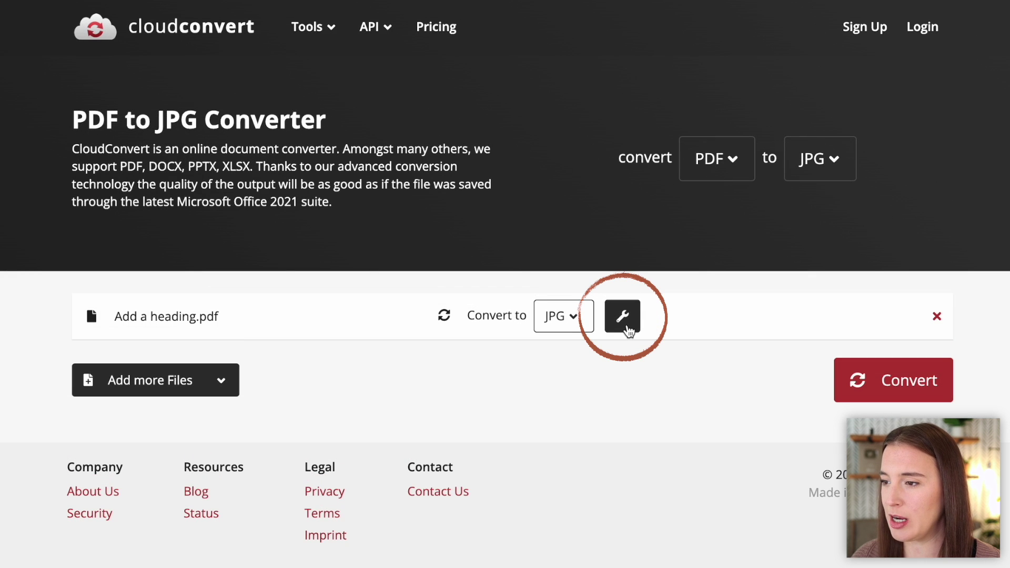
{"action": "left_click", "coordinate": [628, 330]}
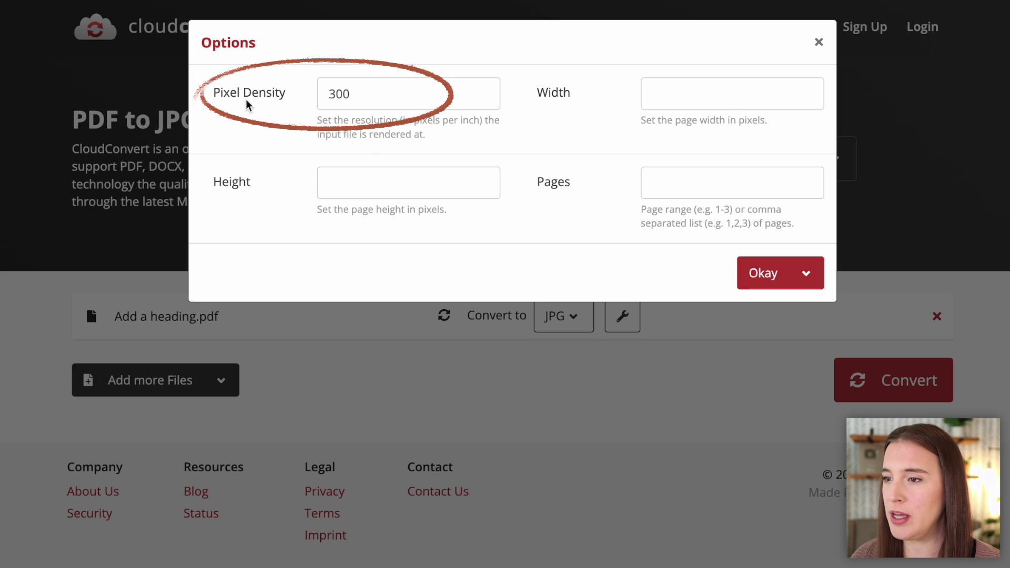
{"action": "left_click", "coordinate": [348, 95]}
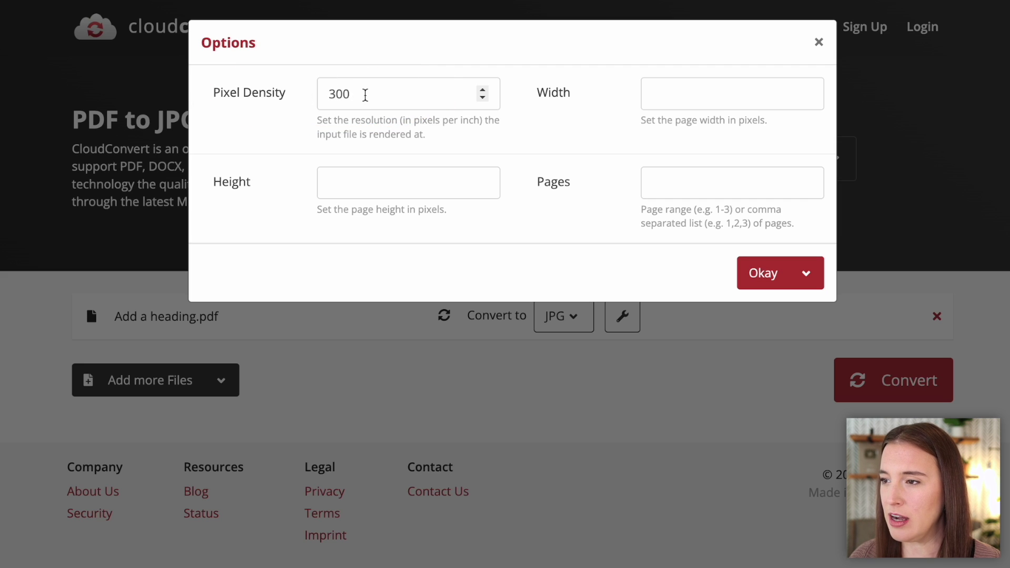
{"action": "left_click", "coordinate": [763, 282]}
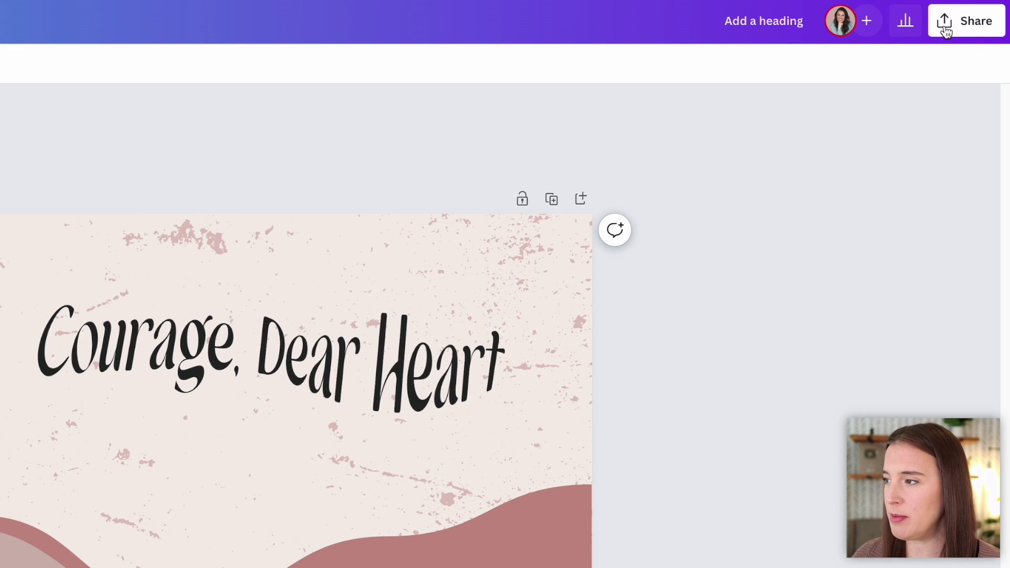
- Set the download to JPG at maximum size 3.125× (2,938 × 2,463 px) and quality 100
{"action": "left_click", "coordinate": [945, 30]}
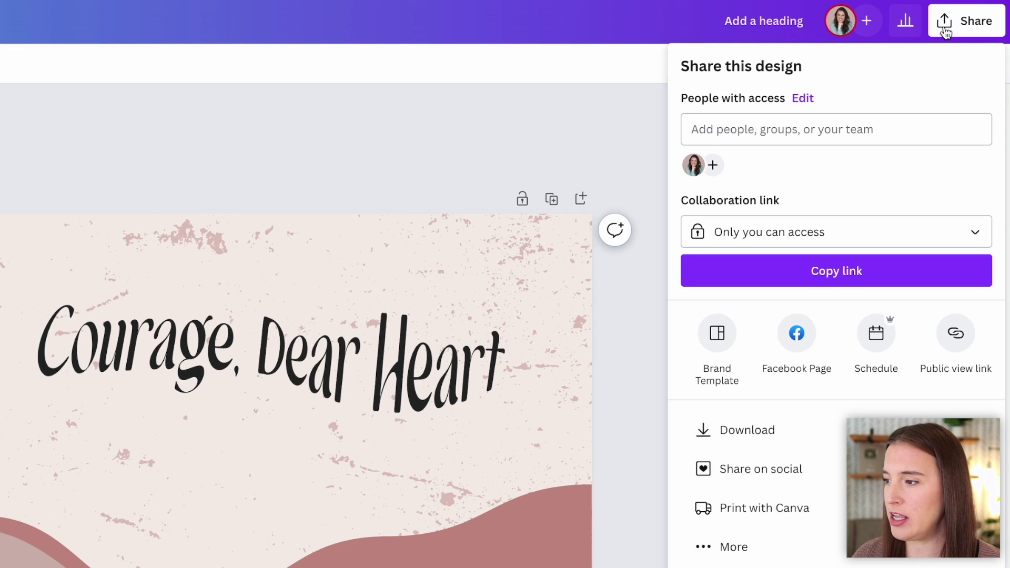
{"action": "left_click", "coordinate": [734, 433]}
{"action": "left_click", "coordinate": [733, 151]}
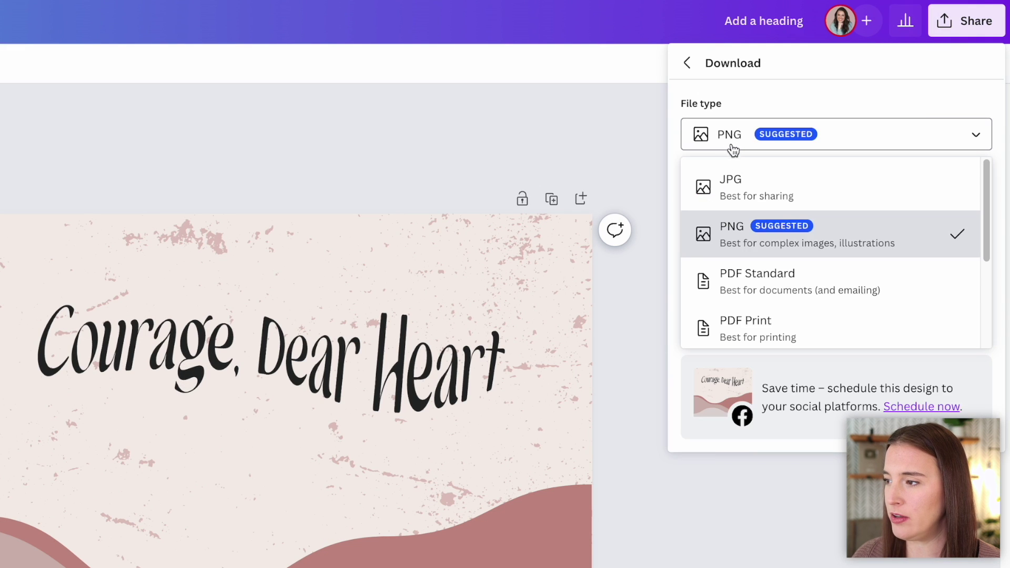
{"action": "left_click", "coordinate": [731, 187]}
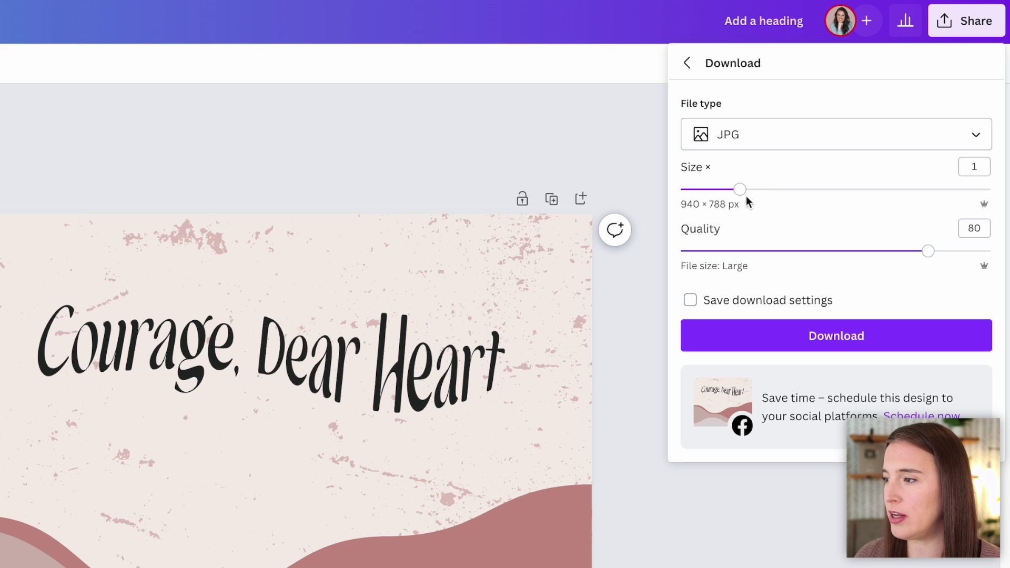
{"action": "left_click_drag", "start_coordinate": [740, 190], "coordinate": [991, 190]}
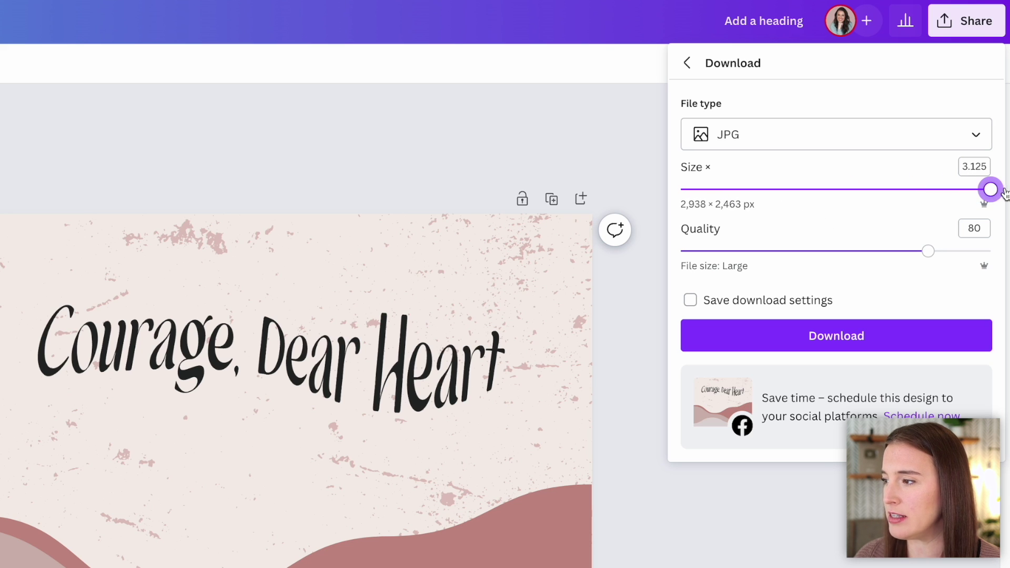
{"action": "left_click_drag", "start_coordinate": [926, 251], "coordinate": [995, 251]}
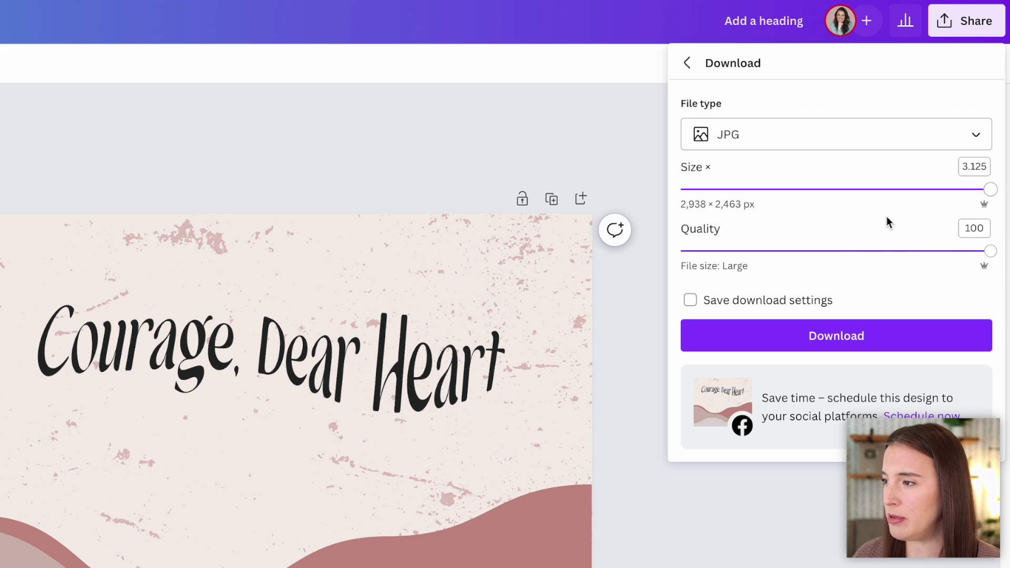
{"action": "left_click", "coordinate": [748, 139]}
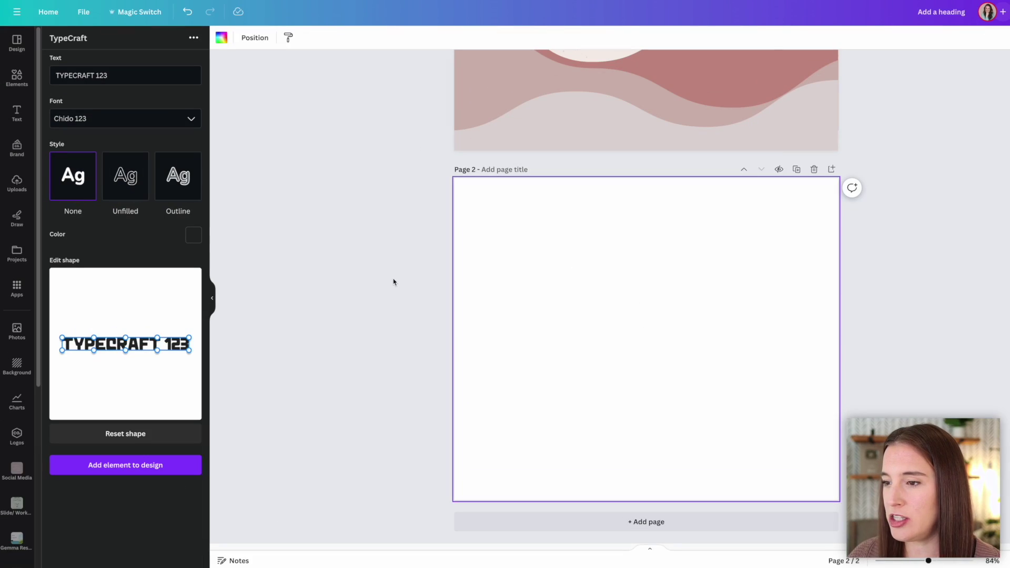
- Add the black pine-tree graphic from Elements to page 2 and enlarge it
{"action": "left_click", "coordinate": [401, 285]}
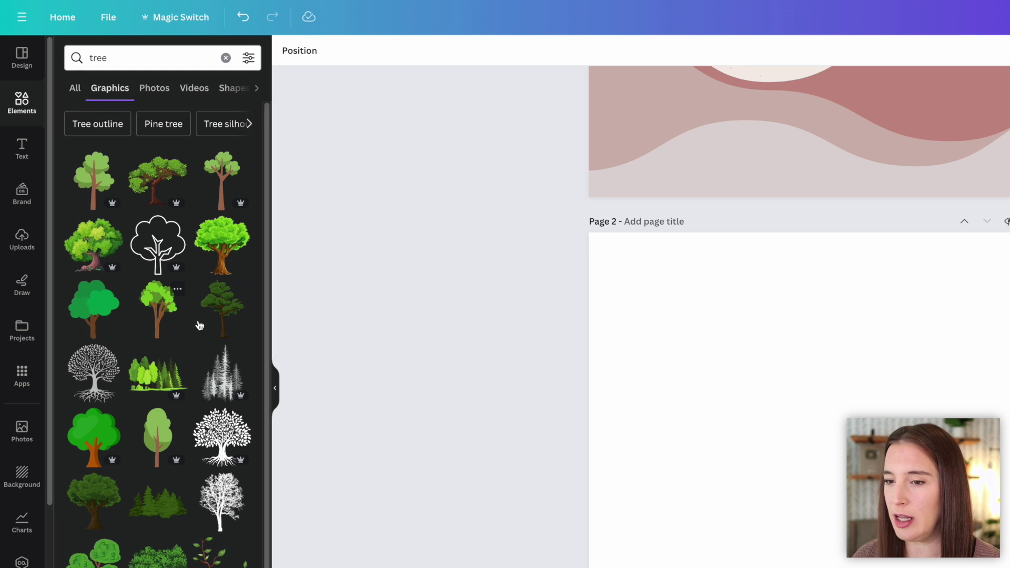
{"action": "left_click", "coordinate": [221, 371]}
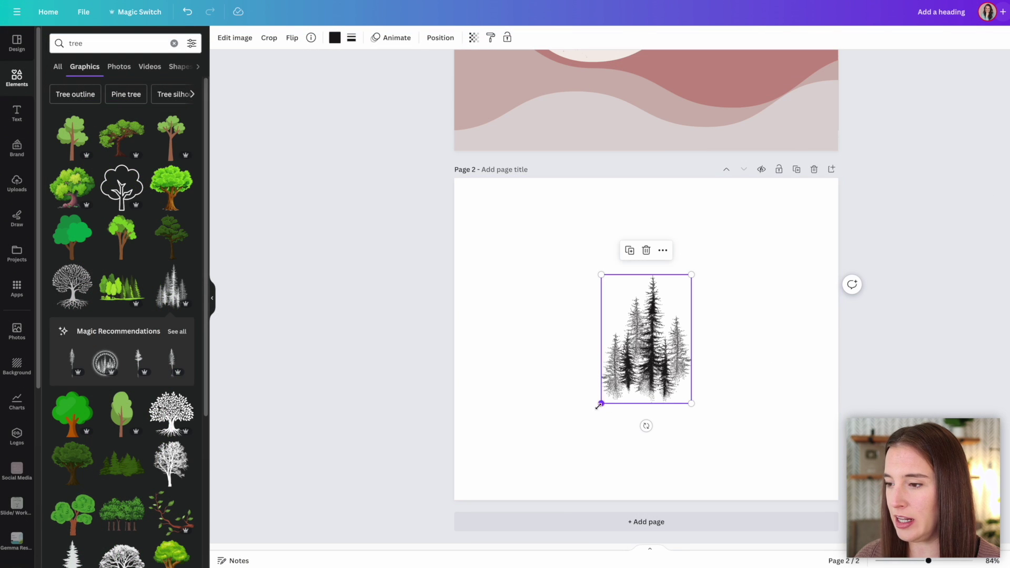
{"action": "left_click_drag", "start_coordinate": [599, 404], "coordinate": [578, 435]}
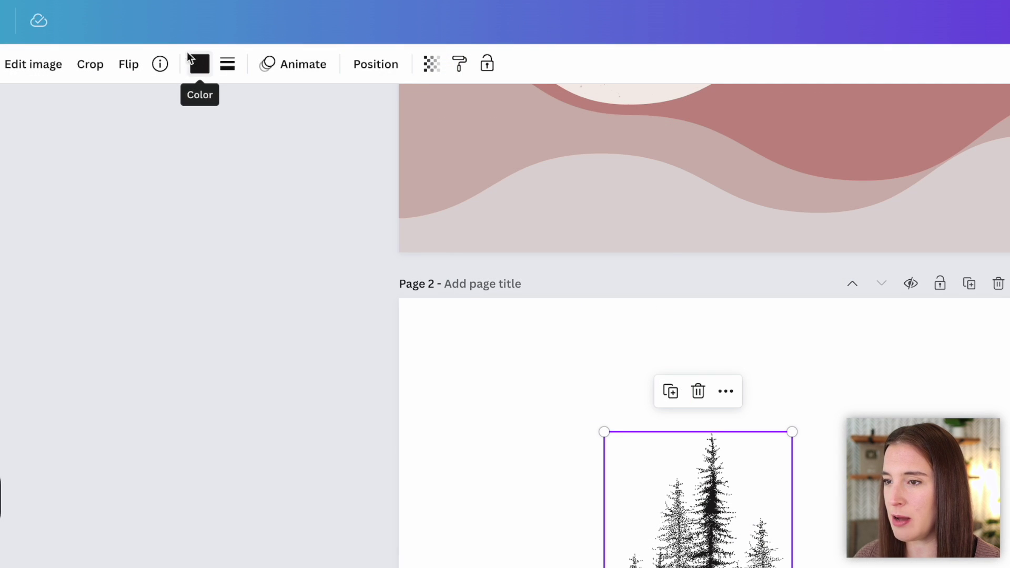
- Recolour the pine trees rust-brown, then light terracotta, and finally delete the graphic
{"action": "left_click", "coordinate": [199, 66]}
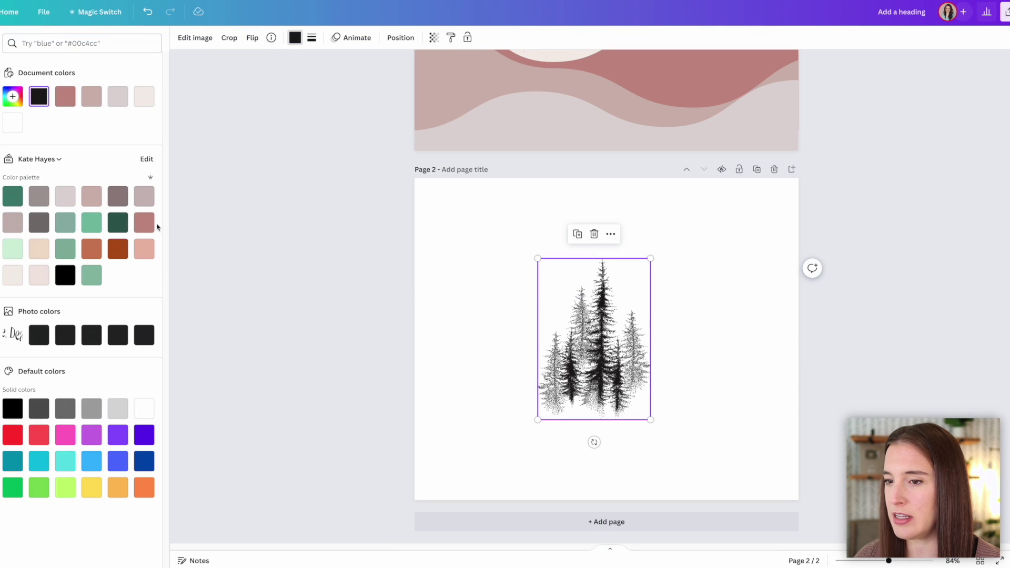
{"action": "left_click", "coordinate": [145, 223]}
{"action": "left_click", "coordinate": [121, 256]}
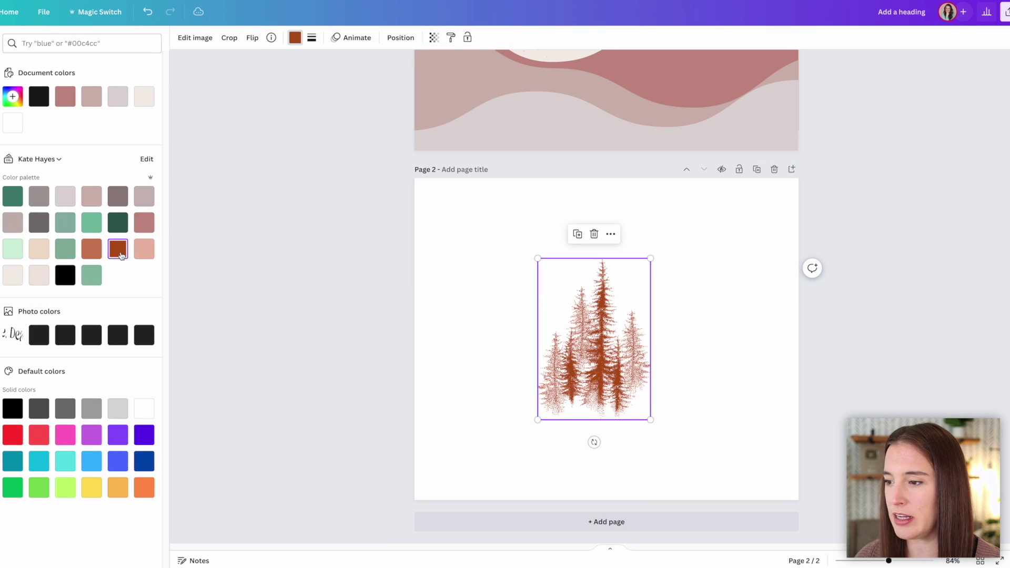
{"action": "left_click", "coordinate": [92, 248]}
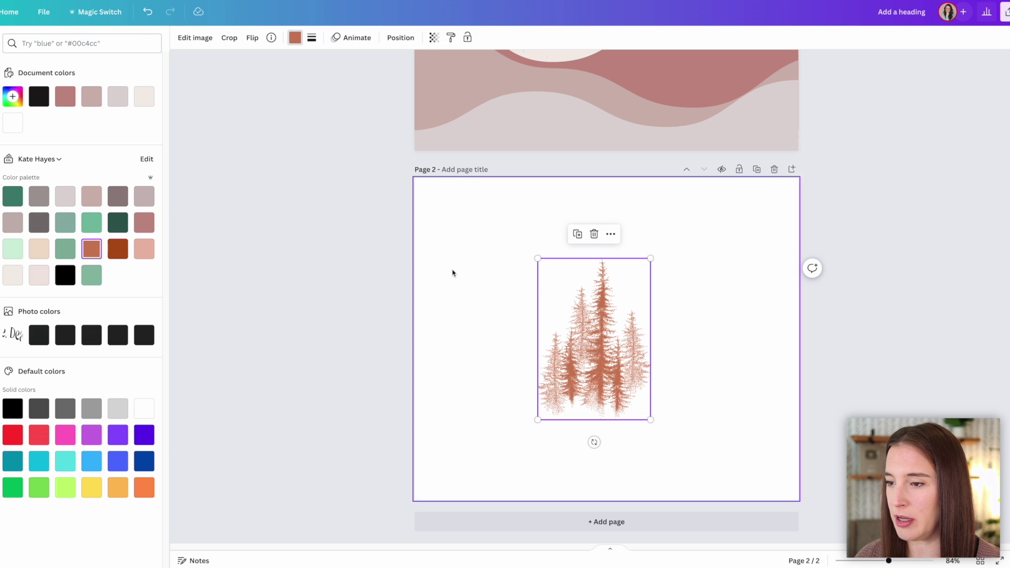
{"action": "key", "text": "Delete"}
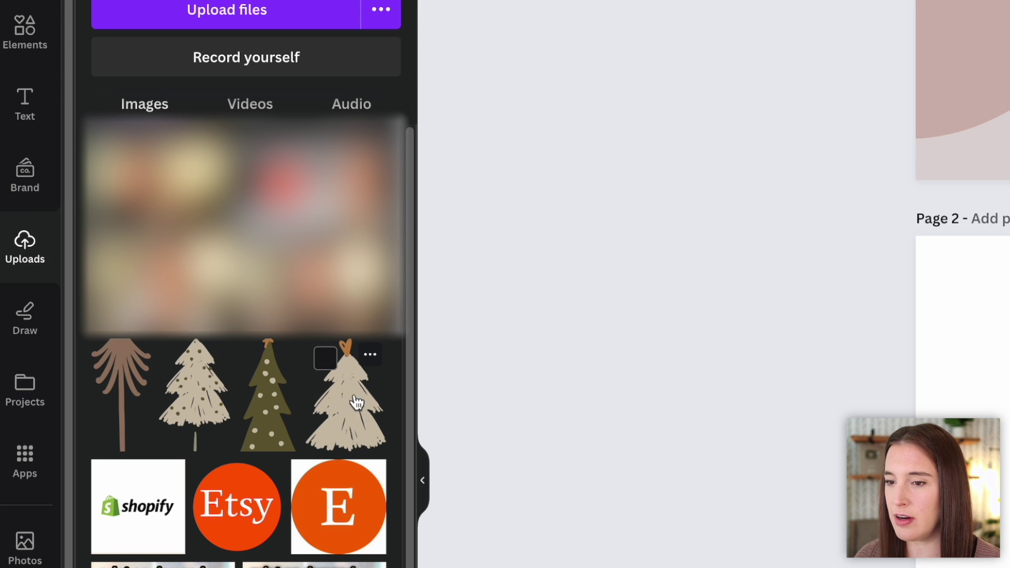
{"action": "mouse_move", "coordinate": [268, 395]}
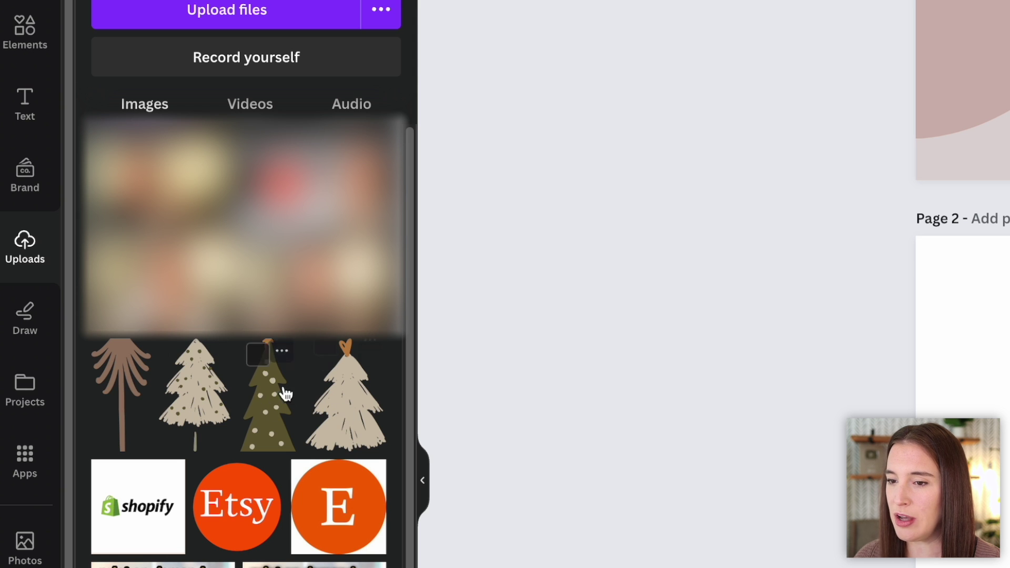
{"action": "mouse_move", "coordinate": [347, 395]}
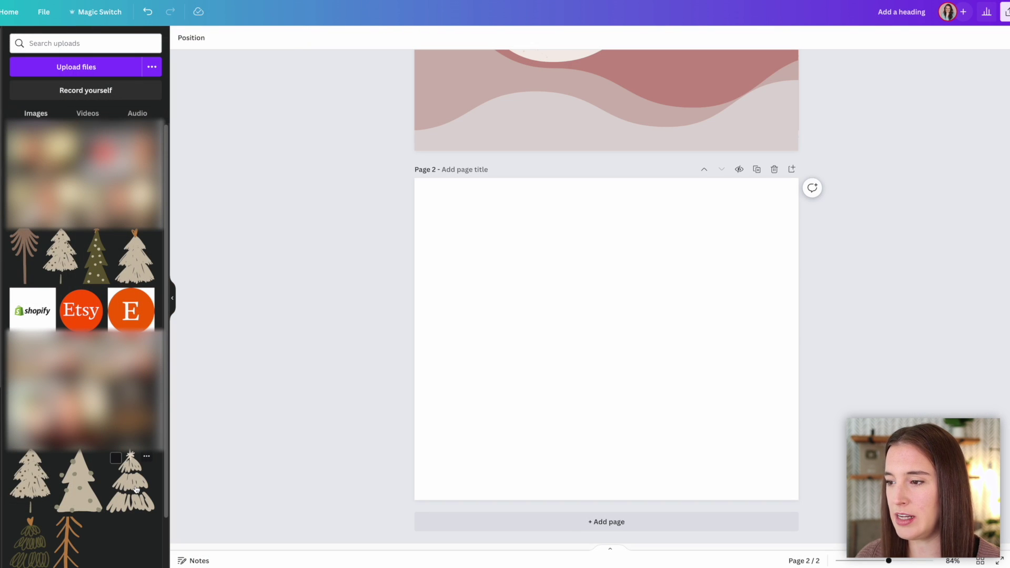
- Add the beige scribbled tree from uploads to page 2, keeping its original size, and open its photo editing tools
{"action": "left_click", "coordinate": [137, 489]}
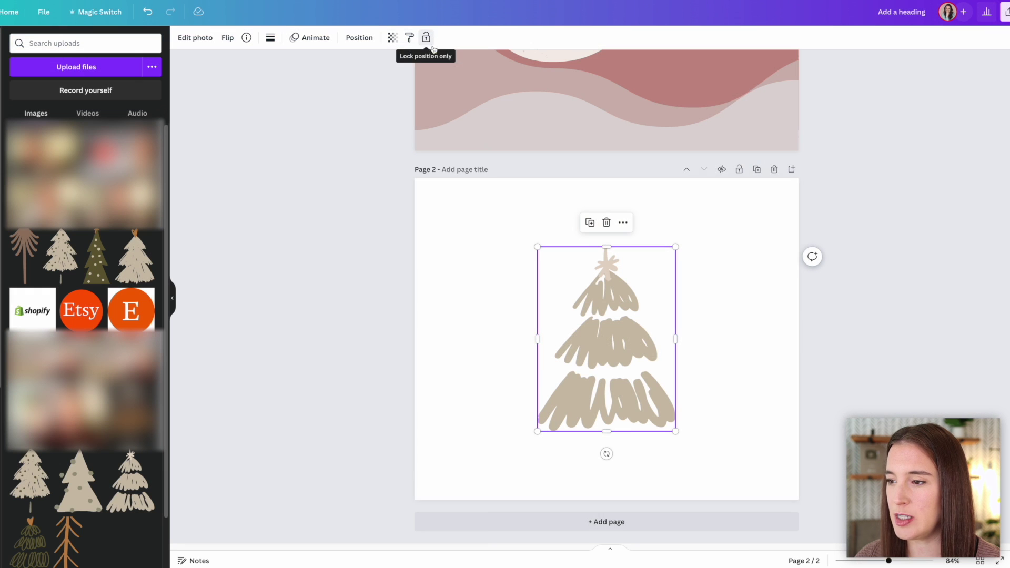
{"action": "left_click", "coordinate": [497, 260]}
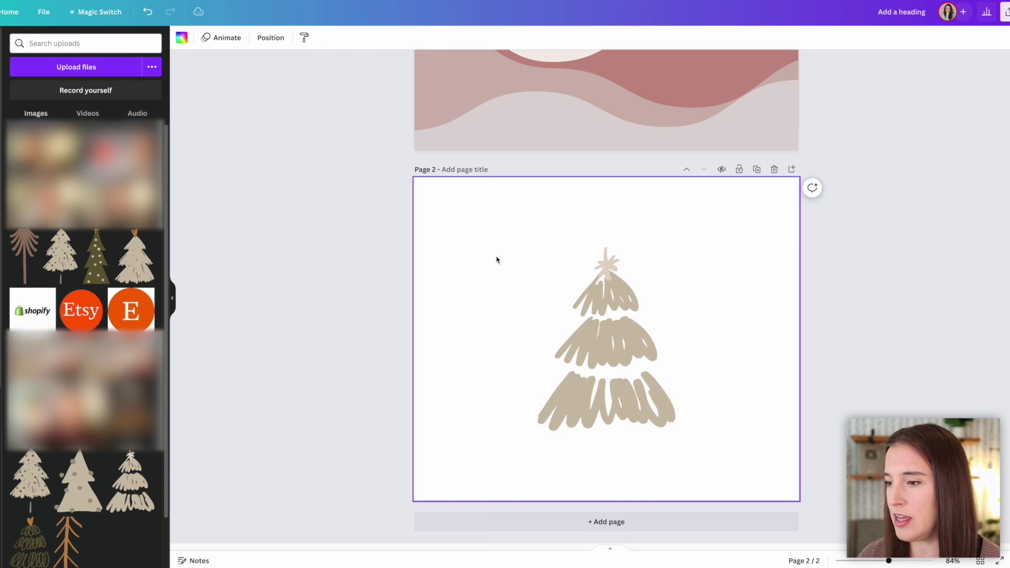
{"action": "left_click", "coordinate": [630, 323]}
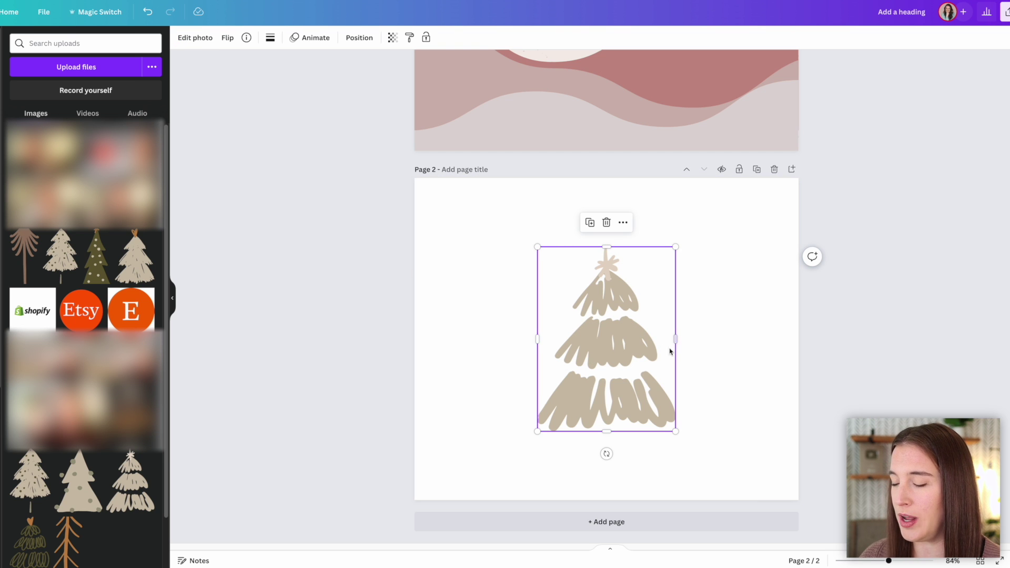
{"action": "mouse_move", "coordinate": [538, 247]}
{"action": "left_mouse_down"}
{"action": "mouse_move", "coordinate": [559, 275]}
{"action": "mouse_move", "coordinate": [524, 255]}
{"action": "mouse_move", "coordinate": [536, 246]}
{"action": "left_mouse_up"}
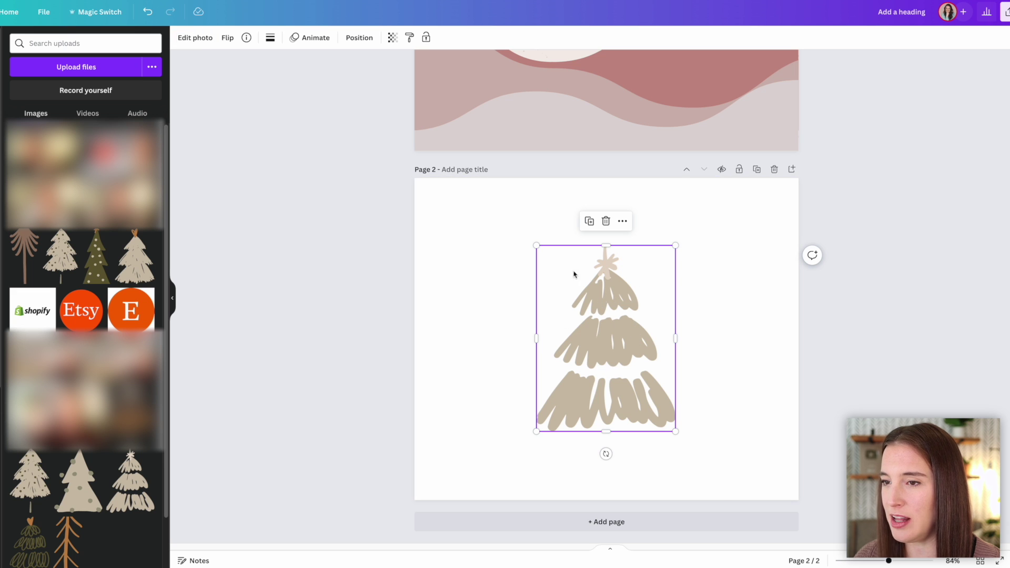
{"action": "left_click", "coordinate": [194, 39]}
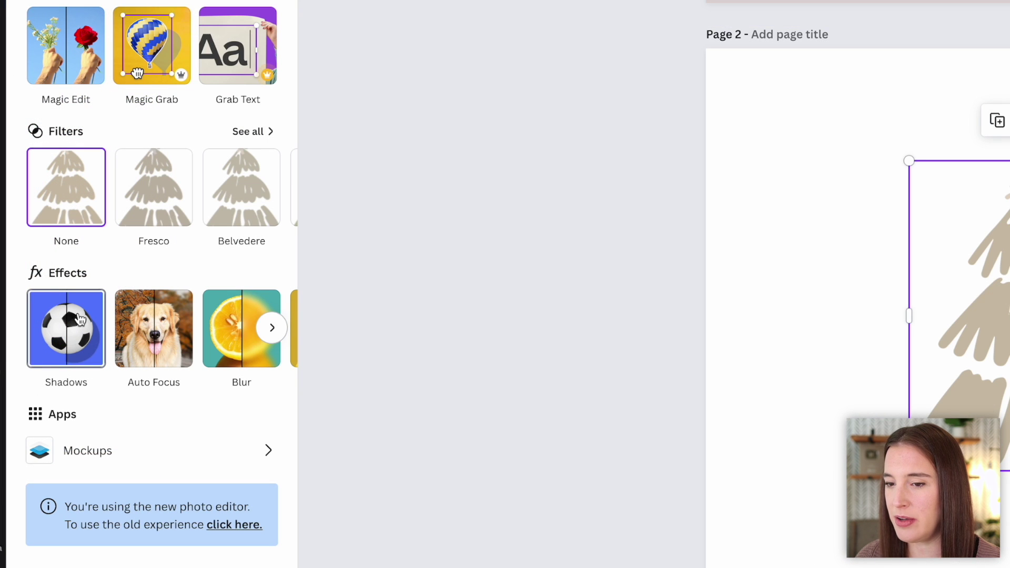
- Apply the Cherry duotone preset to the tree
{"action": "left_click", "coordinate": [271, 330]}
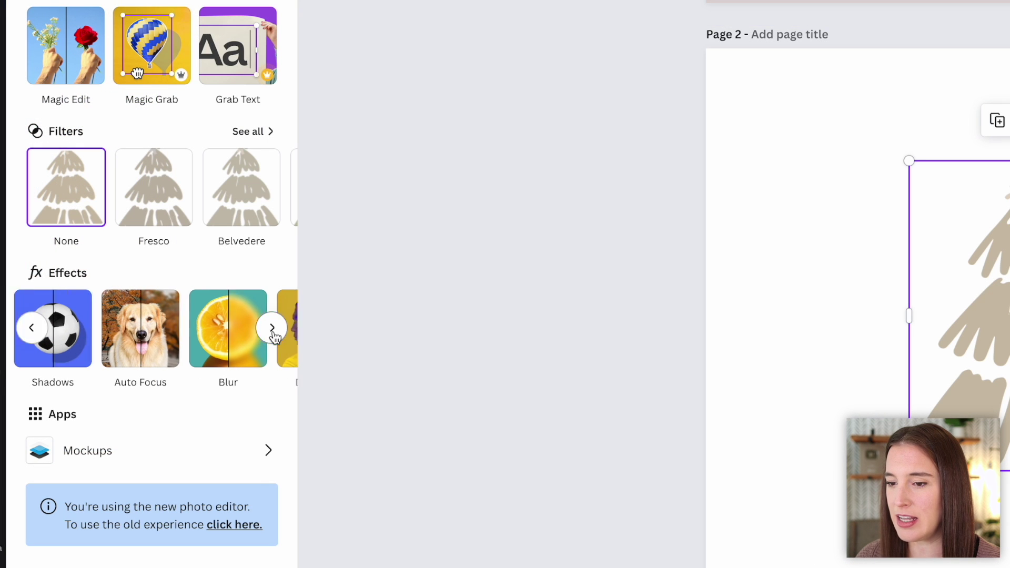
{"action": "left_click", "coordinate": [232, 348]}
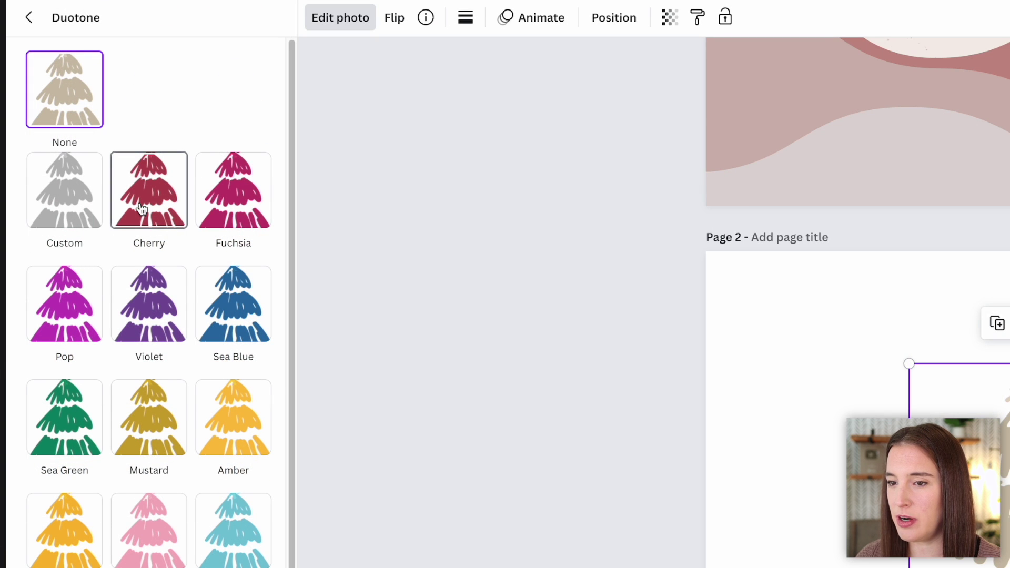
{"action": "left_click", "coordinate": [142, 207]}
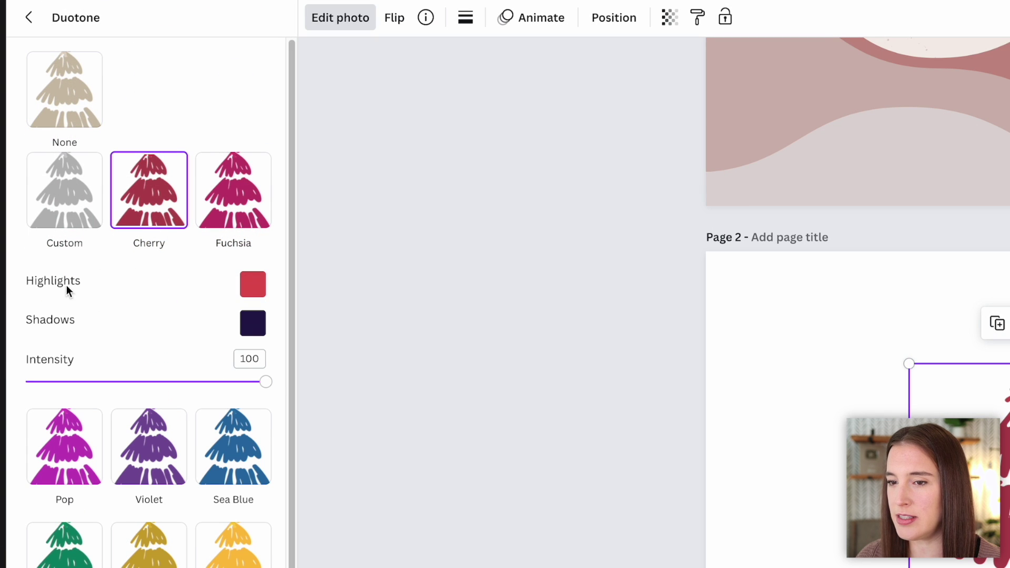
- Set the duotone highlight to deep red #943333 and shadows to #AF4124, at full intensity
{"action": "left_click", "coordinate": [253, 291]}
{"action": "left_click", "coordinate": [406, 356]}
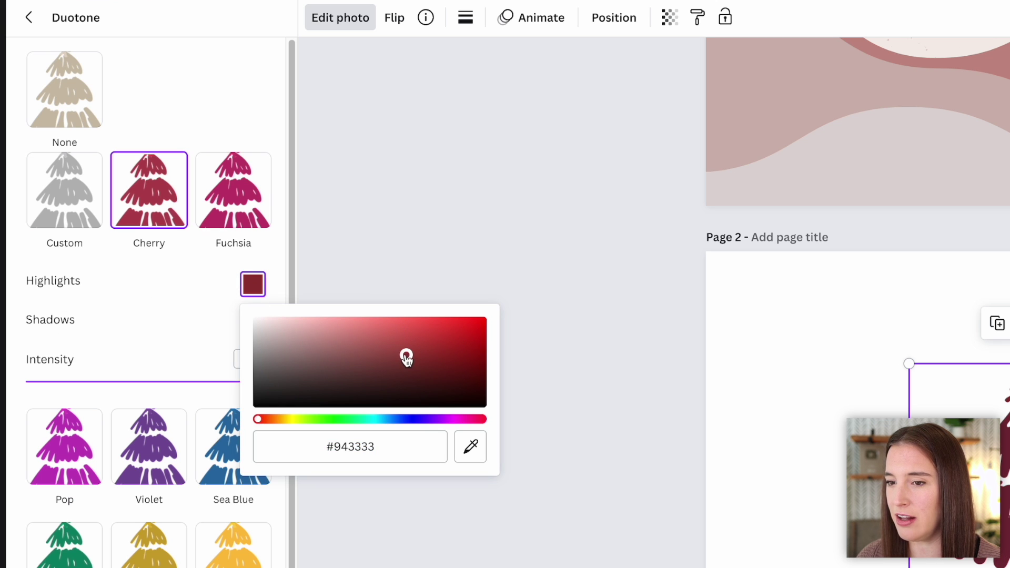
{"action": "left_click", "coordinate": [175, 322]}
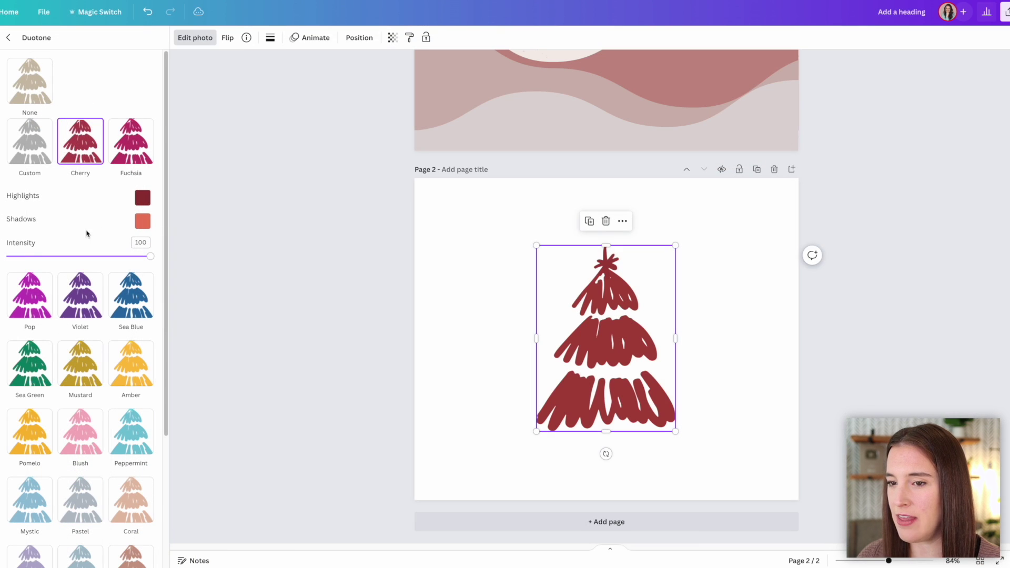
{"action": "mouse_move", "coordinate": [149, 257]}
{"action": "left_mouse_down"}
{"action": "mouse_move", "coordinate": [40, 261]}
{"action": "mouse_move", "coordinate": [152, 264]}
{"action": "left_mouse_up"}
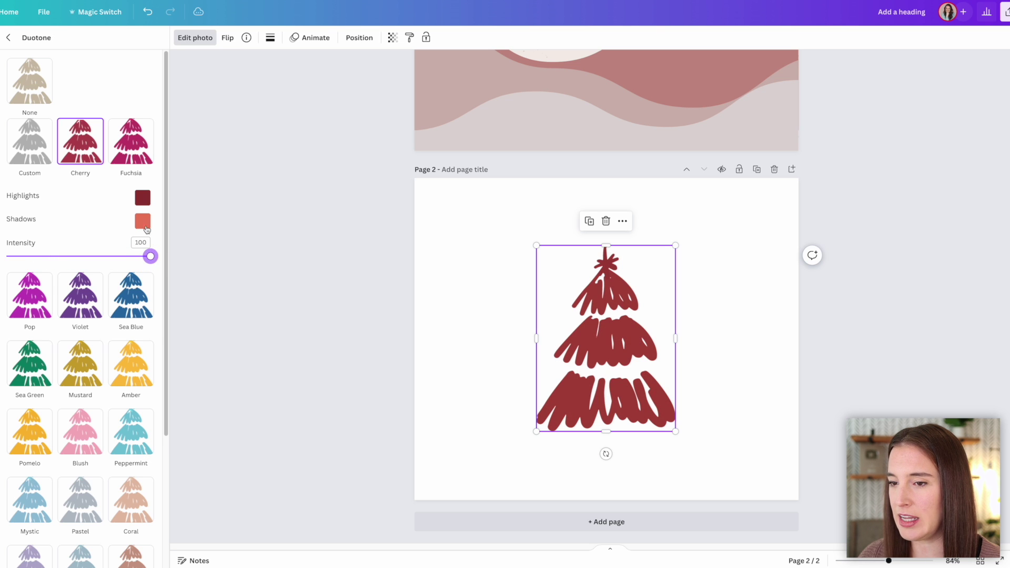
{"action": "left_click", "coordinate": [143, 223]}
{"action": "left_click_drag", "start_coordinate": [245, 262], "coordinate": [254, 261]}
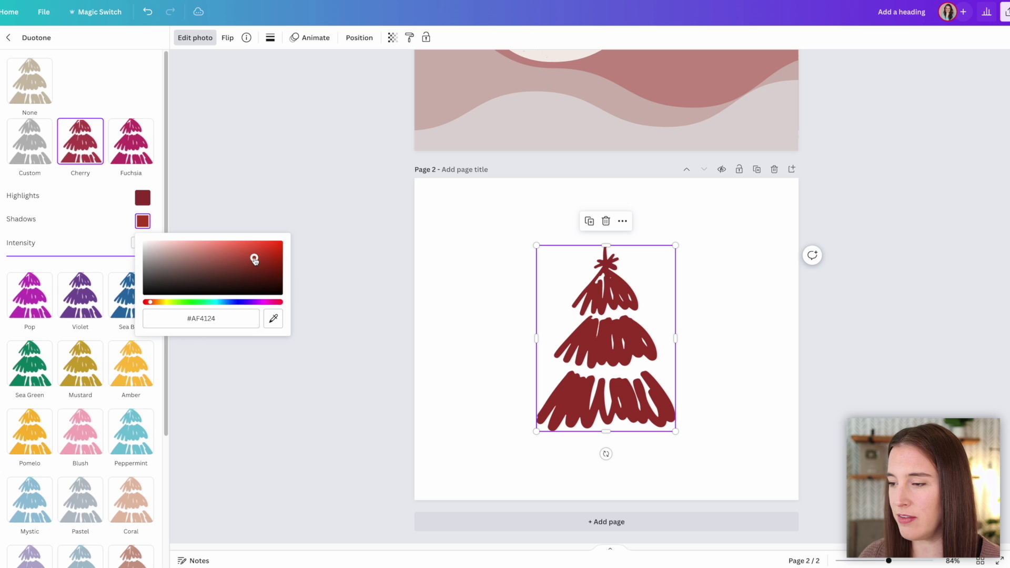
{"action": "left_click", "coordinate": [108, 224]}
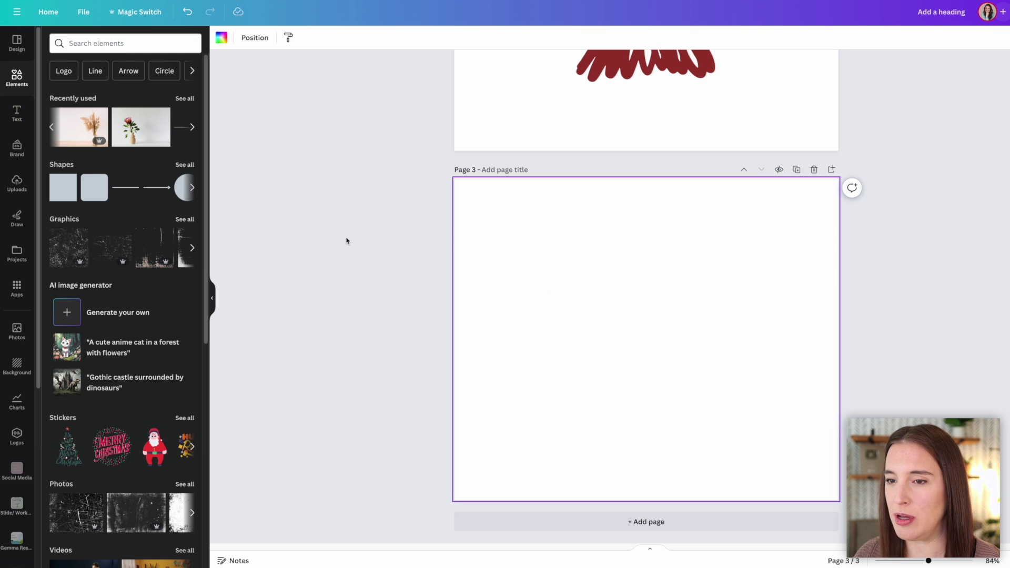
- Add the dried-flower vase photo from Recently used to page 3 and open its photo editing tools
{"action": "left_click", "coordinate": [87, 130]}
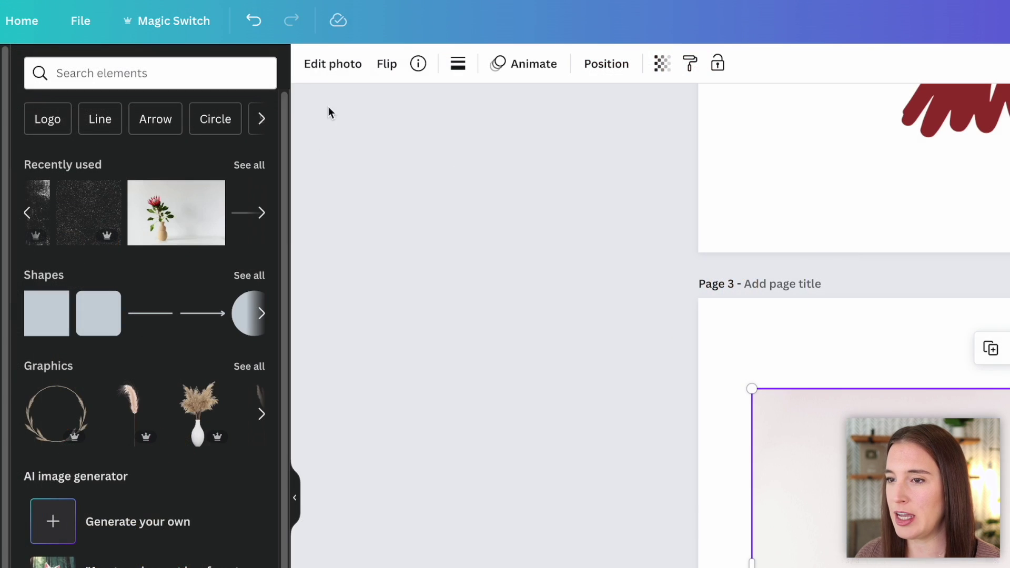
{"action": "left_click", "coordinate": [228, 41]}
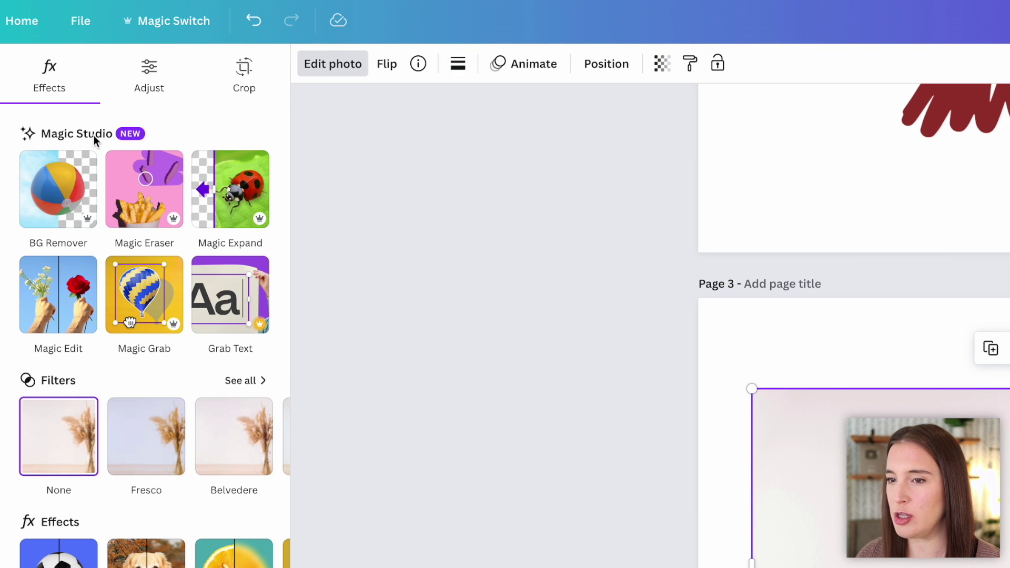
- Magic Grab the vase, move the cutout left and enlarge it past the photo's top-left edges
{"action": "left_click", "coordinate": [150, 300]}
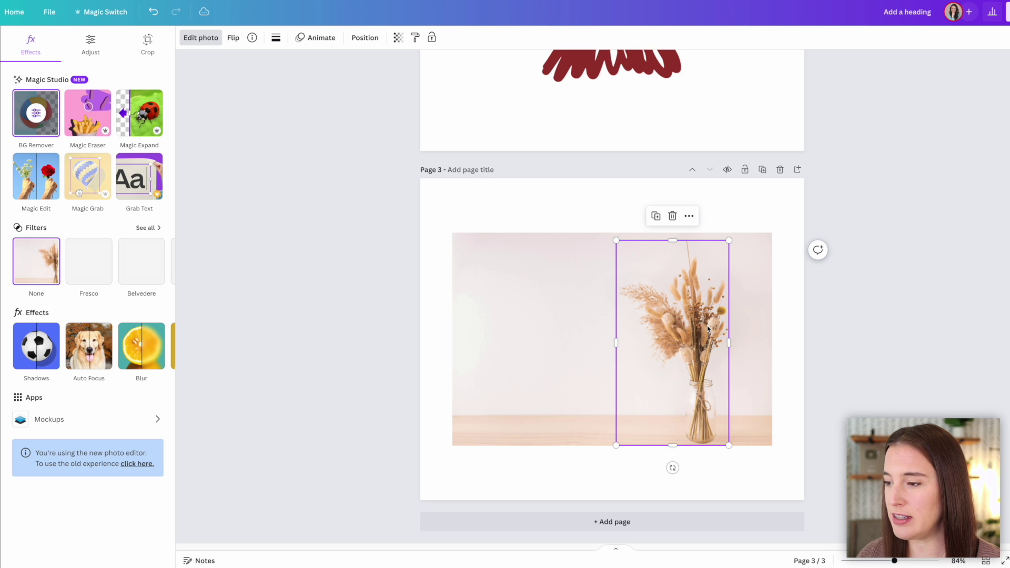
{"action": "mouse_move", "coordinate": [696, 322]}
{"action": "left_mouse_down"}
{"action": "mouse_move", "coordinate": [610, 318]}
{"action": "mouse_move", "coordinate": [635, 289]}
{"action": "left_mouse_up"}
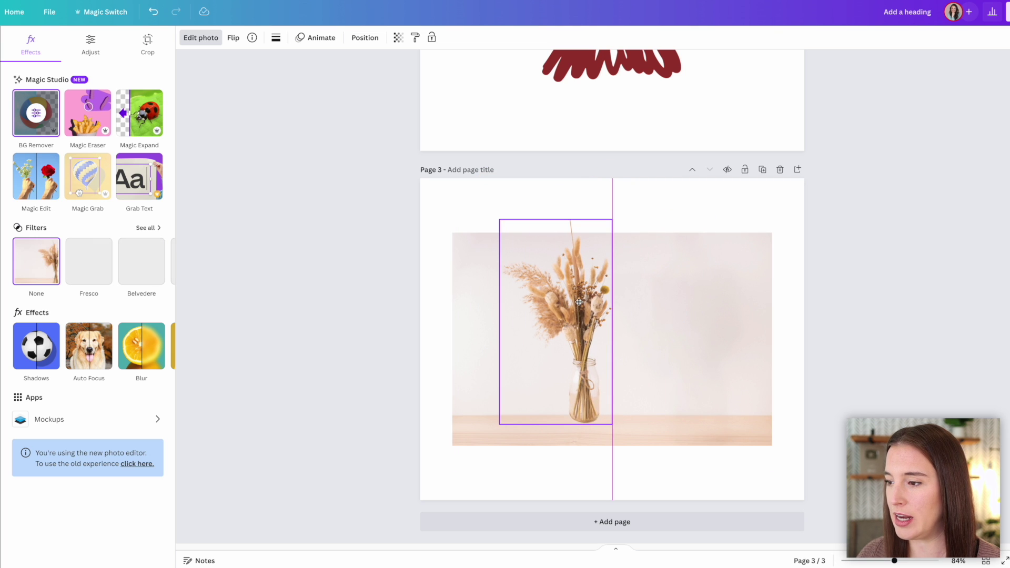
{"action": "mouse_move", "coordinate": [635, 290]}
{"action": "left_mouse_down"}
{"action": "mouse_move", "coordinate": [583, 304]}
{"action": "mouse_move", "coordinate": [601, 304]}
{"action": "mouse_move", "coordinate": [521, 303]}
{"action": "left_mouse_up"}
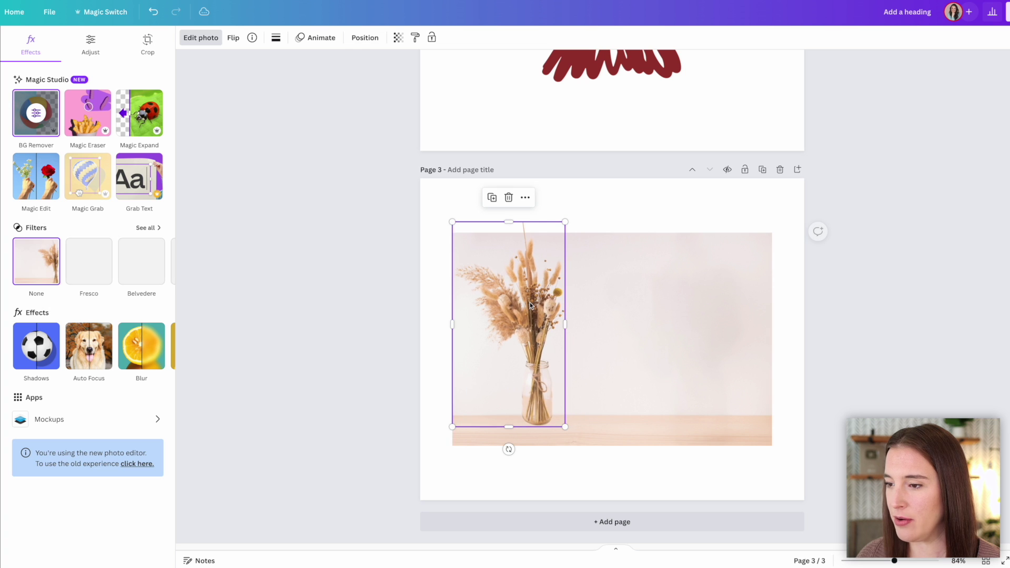
{"action": "left_click_drag", "start_coordinate": [451, 221], "coordinate": [432, 187]}
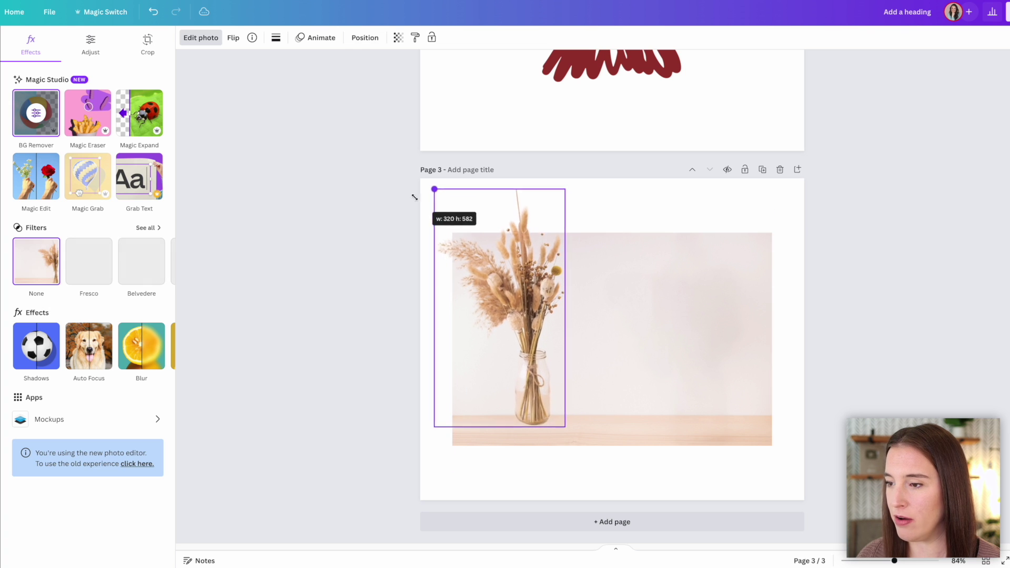
{"action": "mouse_move", "coordinate": [565, 427]}
{"action": "left_mouse_down"}
{"action": "mouse_move", "coordinate": [608, 458]}
{"action": "mouse_move", "coordinate": [566, 428]}
{"action": "left_mouse_up"}
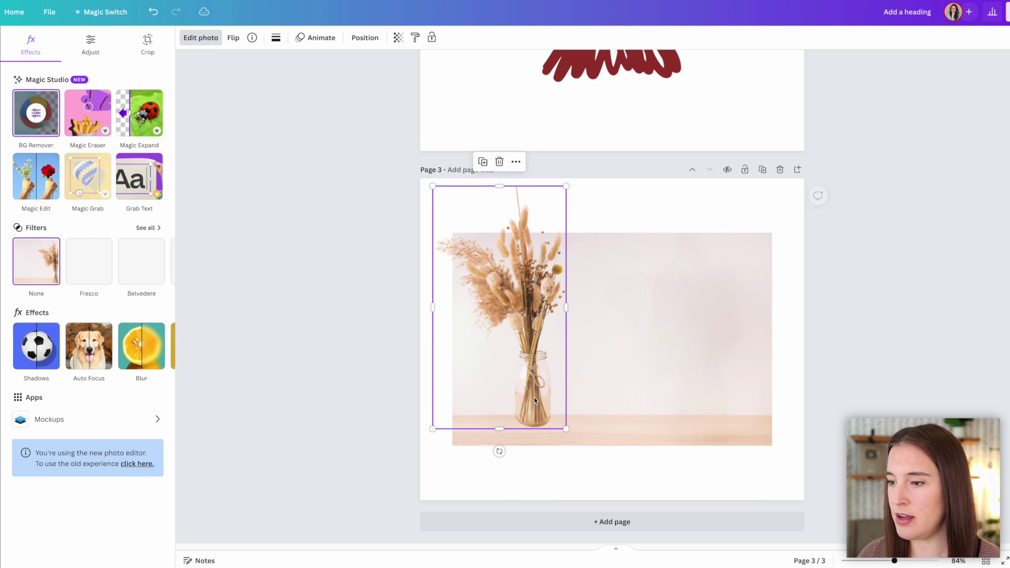
{"action": "left_click_drag", "start_coordinate": [534, 395], "coordinate": [525, 409]}
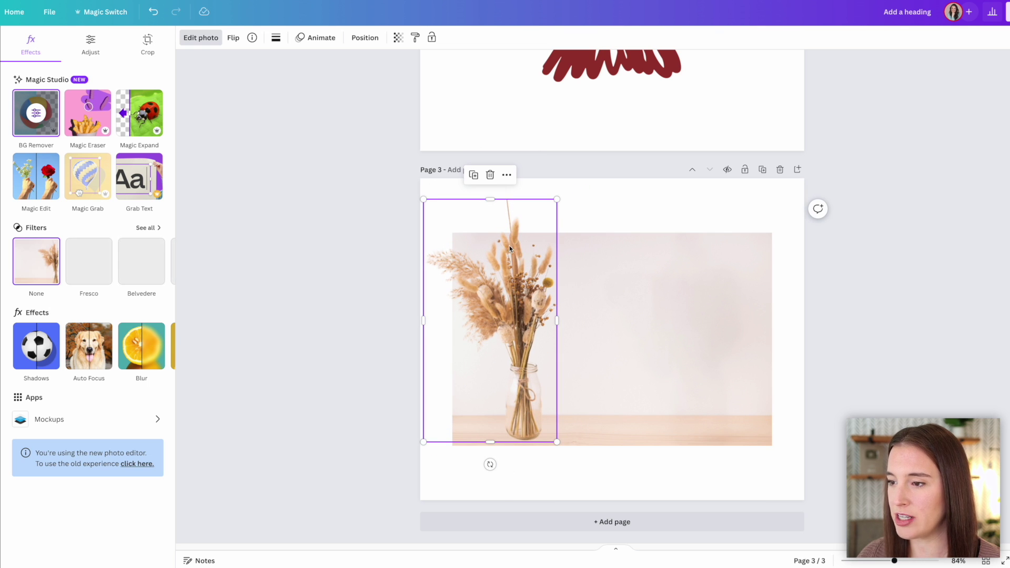
- Deselect the vase cutout, then select the background photo and the page background
{"action": "left_click", "coordinate": [584, 210]}
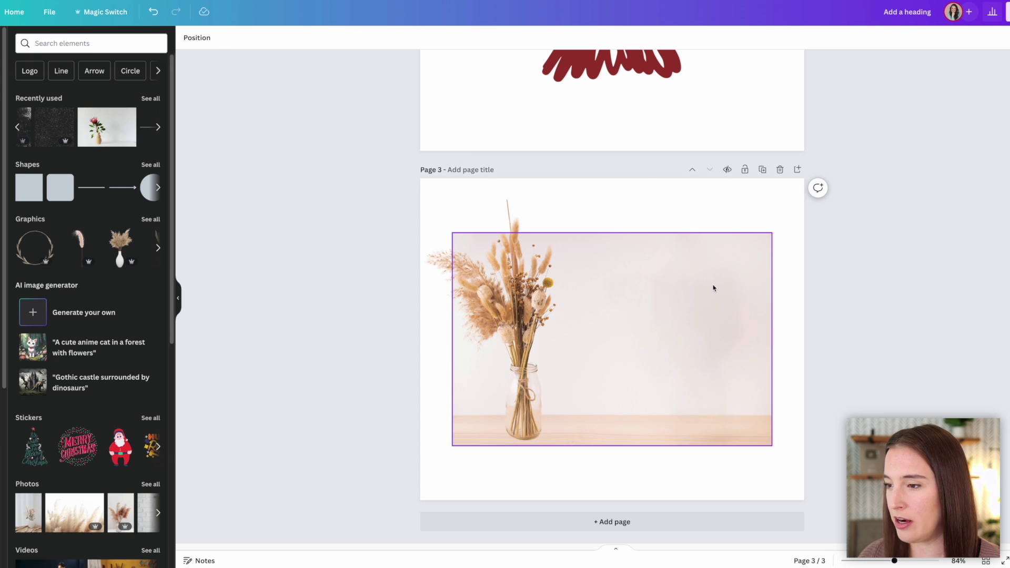
{"action": "mouse_move", "coordinate": [726, 284]}
{"action": "left_mouse_down"}
{"action": "mouse_move", "coordinate": [747, 264]}
{"action": "mouse_move", "coordinate": [725, 283]}
{"action": "left_mouse_up"}
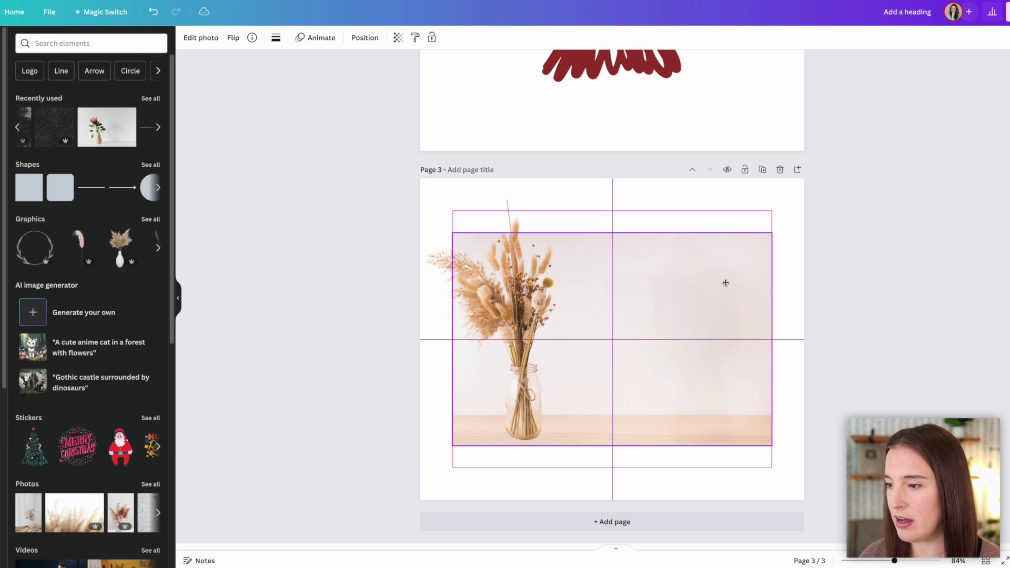
{"action": "left_click_drag", "start_coordinate": [725, 279], "coordinate": [724, 280]}
{"action": "left_click", "coordinate": [732, 214]}
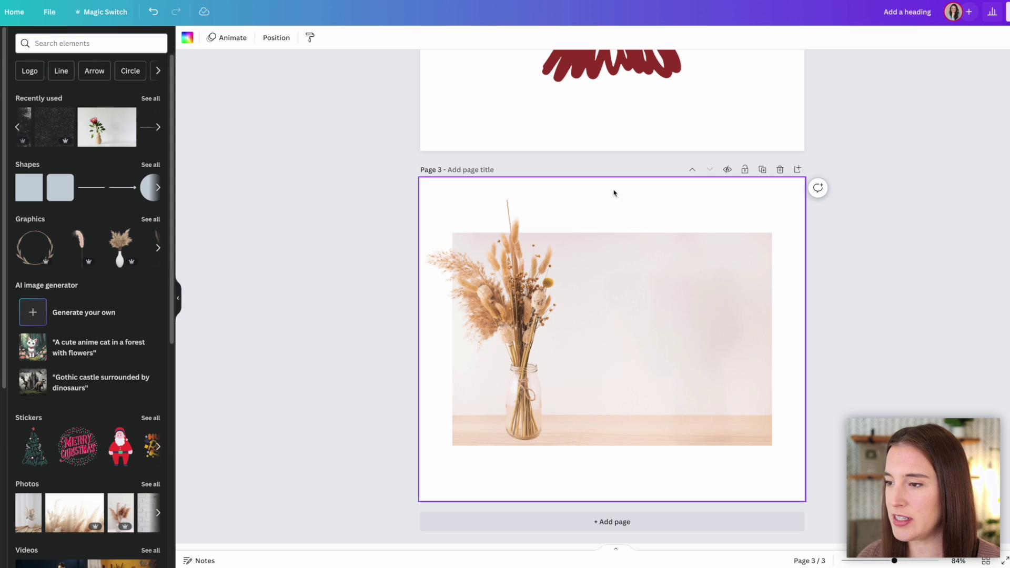
- Try dusty pink, light mauve and an eyedropper-sampled photo tone as the page background
{"action": "left_click", "coordinate": [187, 38]}
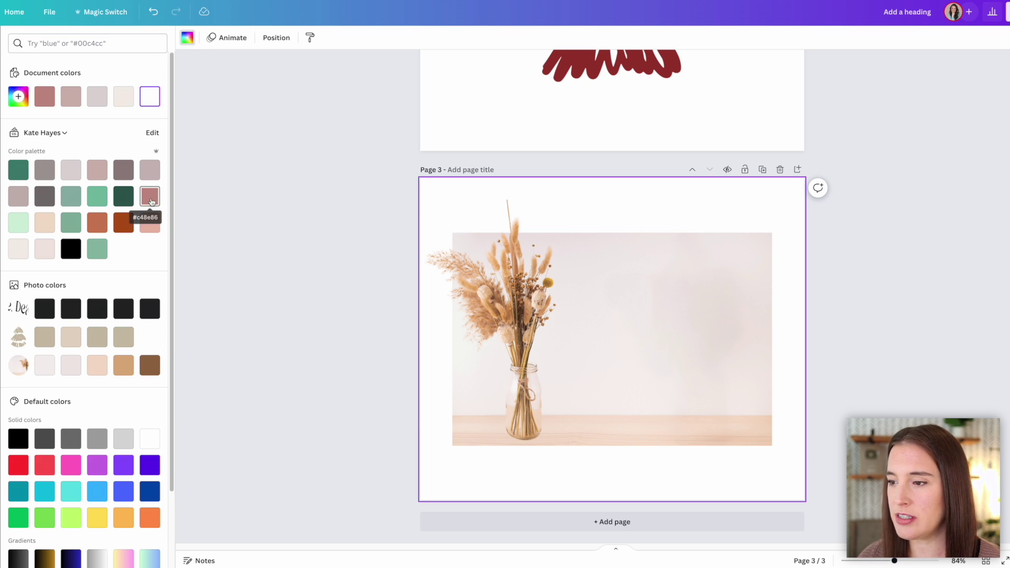
{"action": "left_click", "coordinate": [149, 197]}
{"action": "left_click", "coordinate": [150, 171]}
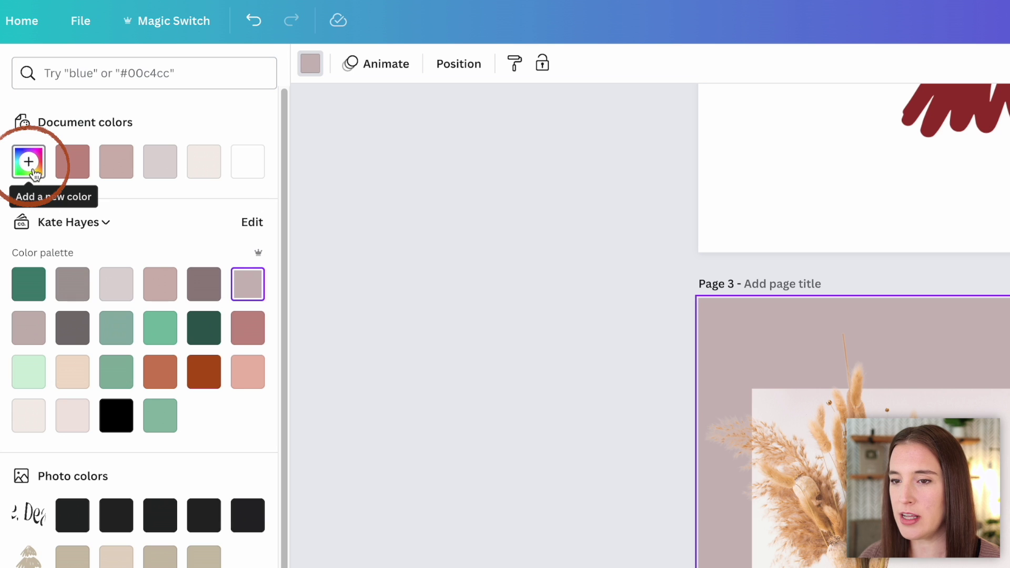
{"action": "left_click", "coordinate": [29, 169]}
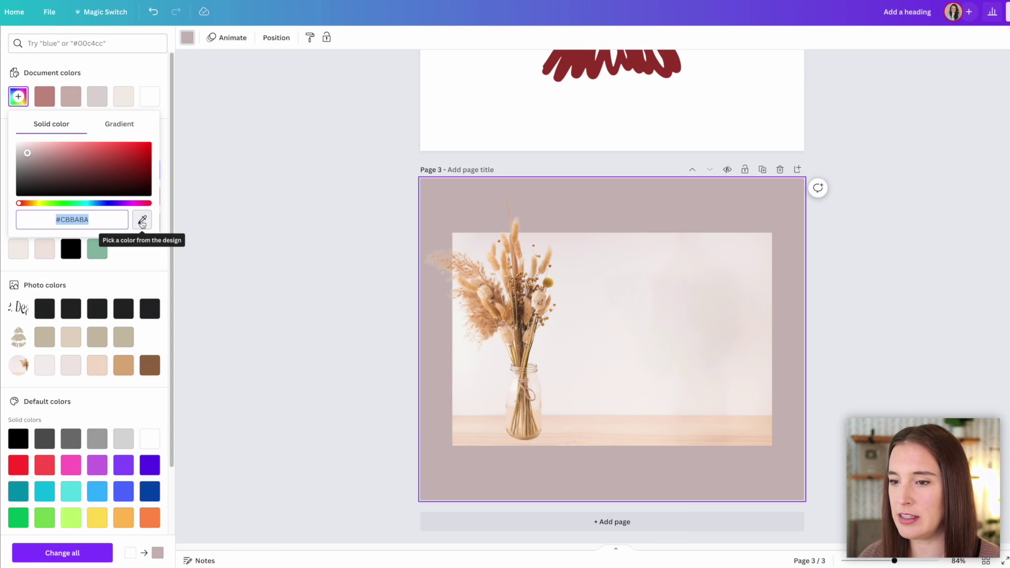
{"action": "left_click", "coordinate": [143, 220]}
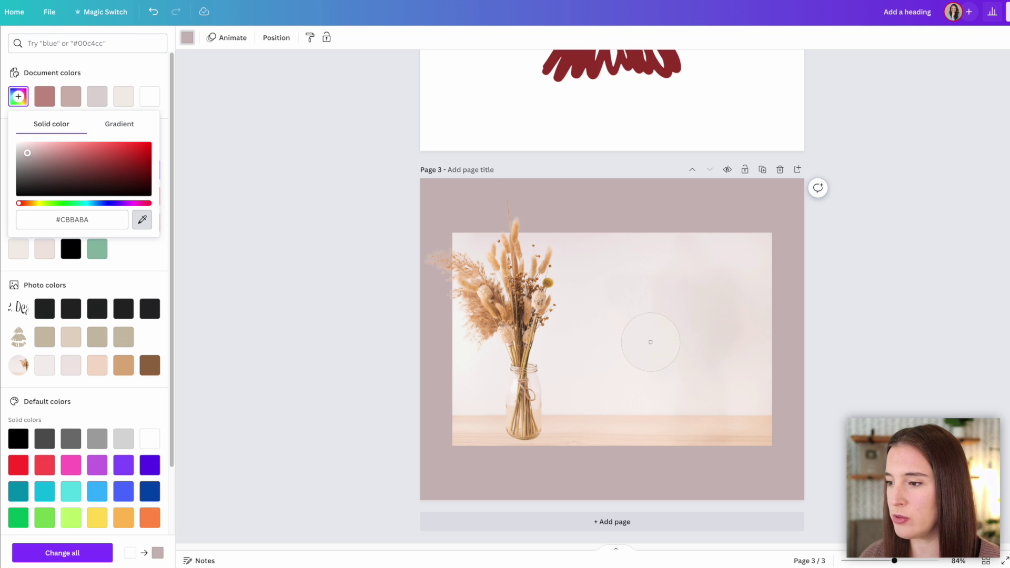
{"action": "left_click", "coordinate": [631, 302]}
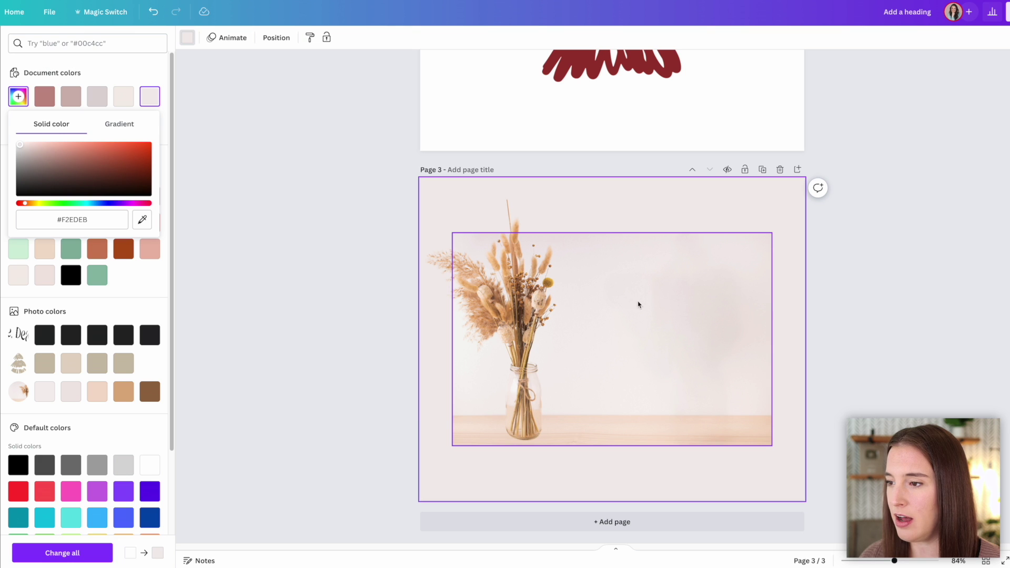
{"action": "left_click", "coordinate": [900, 272]}
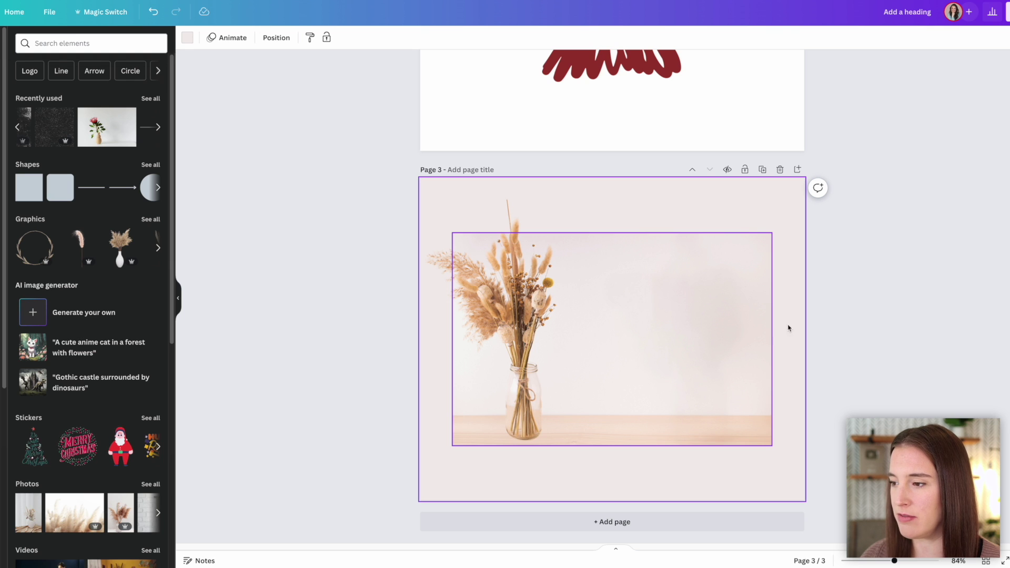
- Deselect the page, select page 3's background, then deselect it again
{"action": "left_click", "coordinate": [915, 333]}
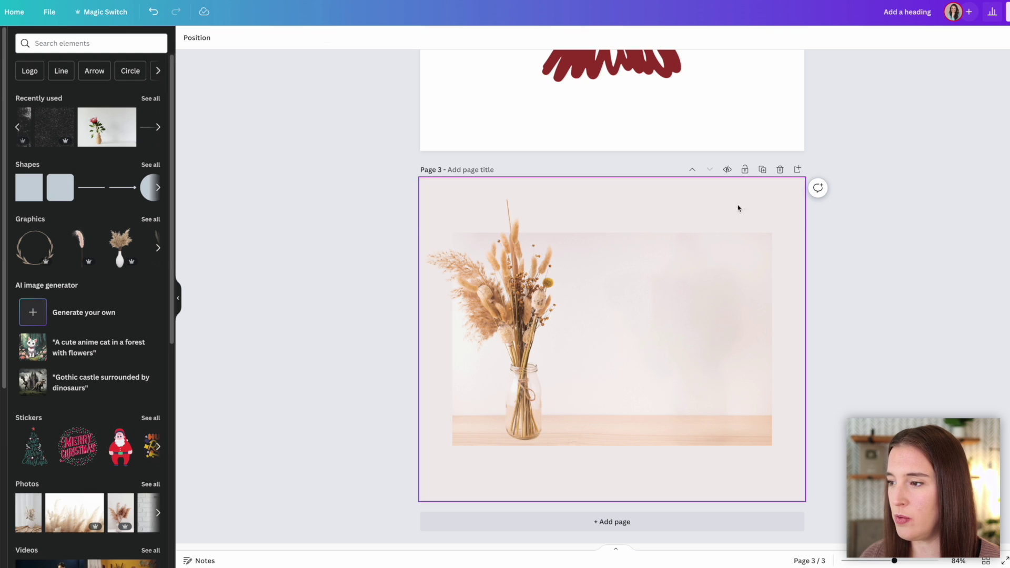
{"action": "left_click", "coordinate": [598, 200]}
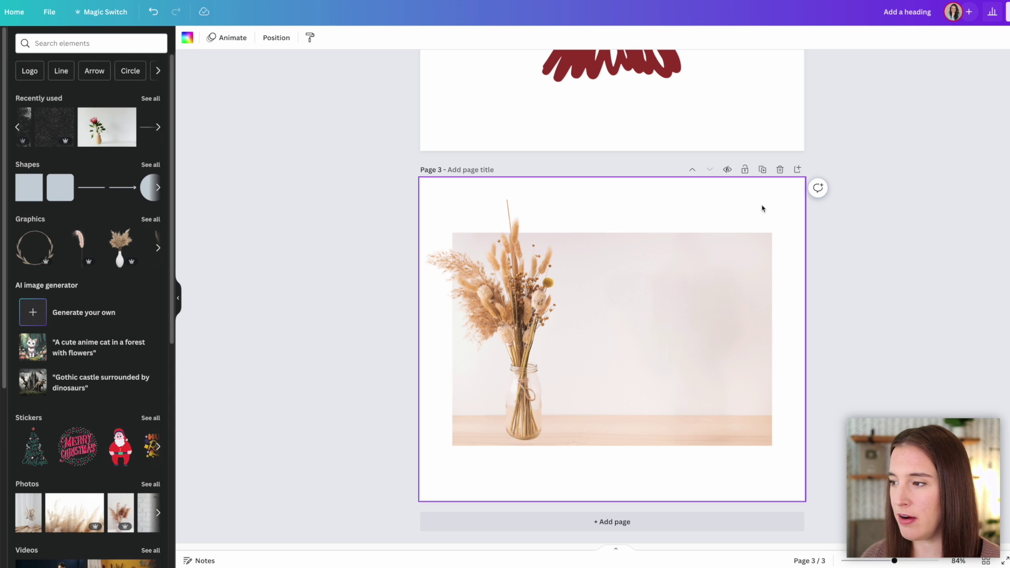
{"action": "left_click", "coordinate": [985, 75]}
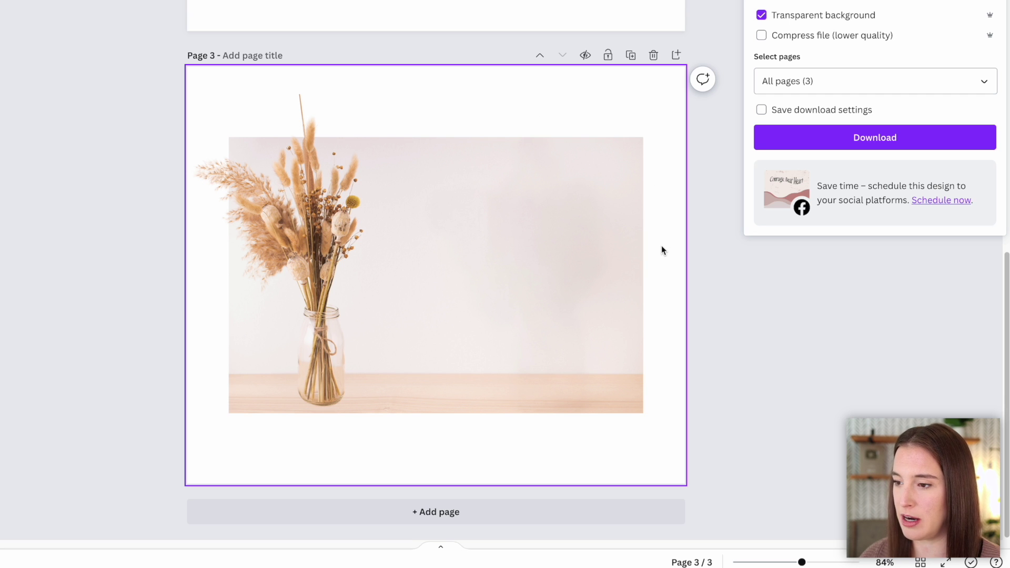
- Close the download options and enlarge the popped-out vase slightly from its top-right corner
{"action": "left_click", "coordinate": [649, 338]}
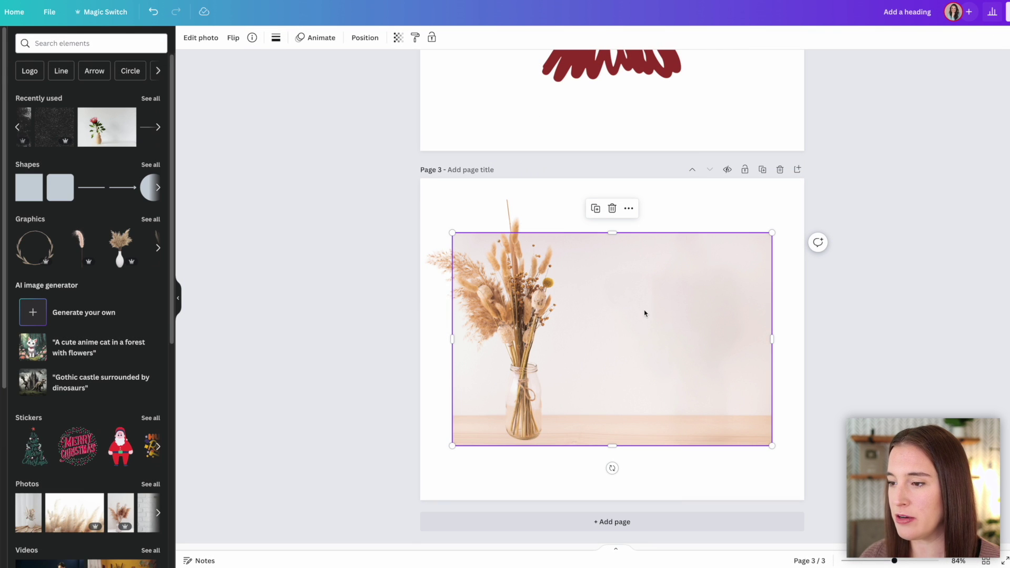
{"action": "left_click", "coordinate": [534, 251]}
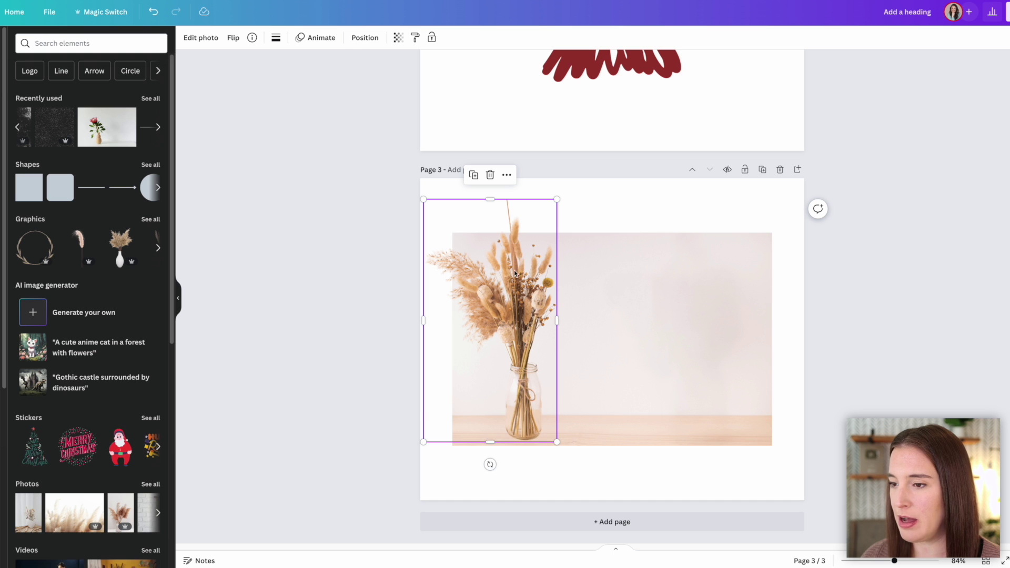
{"action": "left_click_drag", "start_coordinate": [557, 200], "coordinate": [634, 197]}
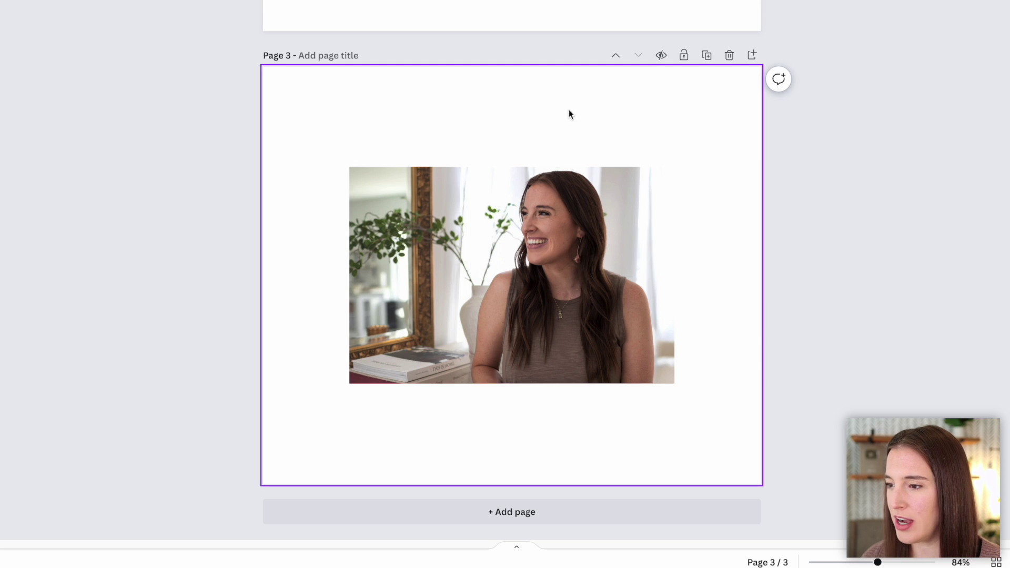
- Enlarge the woman cutout, shift it right, then shrink it back to roughly its original size
{"action": "left_click", "coordinate": [576, 255]}
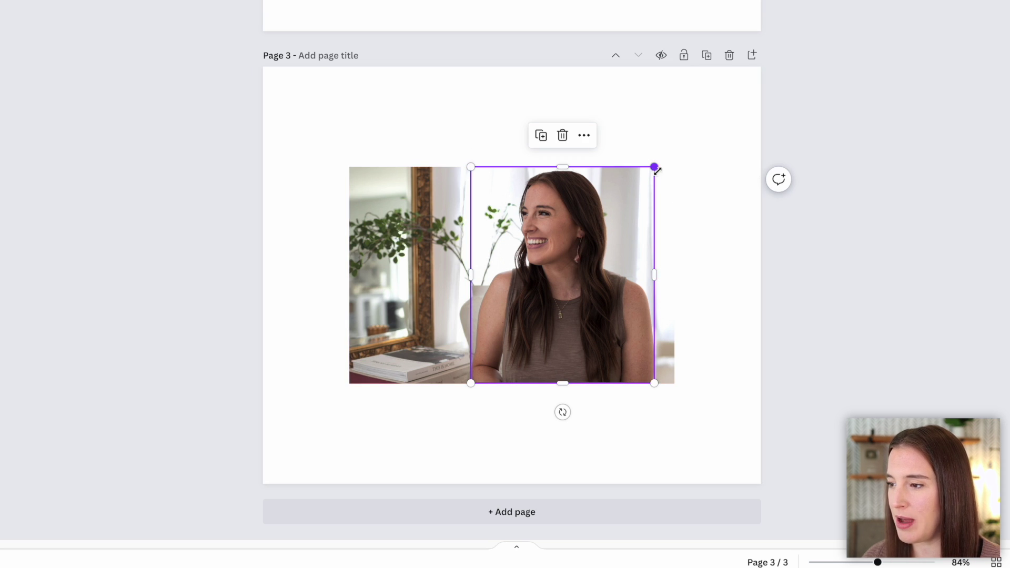
{"action": "left_click_drag", "start_coordinate": [654, 166], "coordinate": [702, 111]}
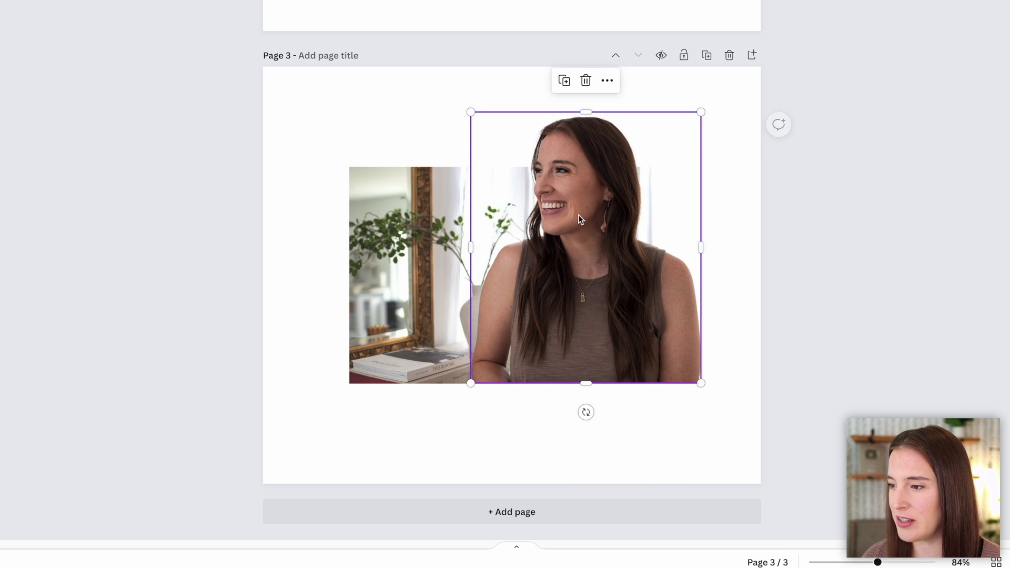
{"action": "left_click_drag", "start_coordinate": [574, 205], "coordinate": [593, 207]}
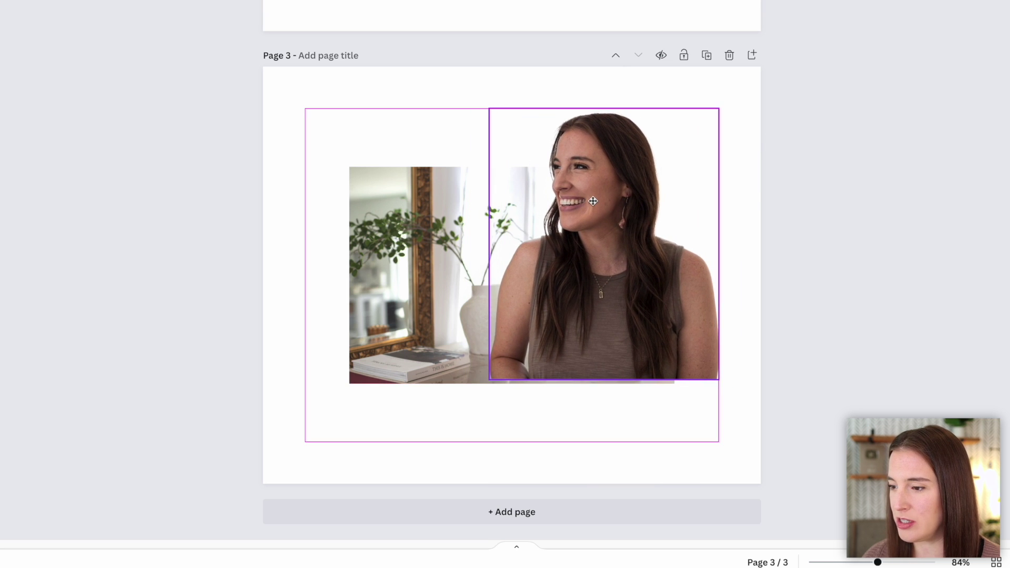
{"action": "mouse_move", "coordinate": [719, 113]}
{"action": "left_mouse_down"}
{"action": "mouse_move", "coordinate": [663, 178]}
{"action": "mouse_move", "coordinate": [669, 171]}
{"action": "left_mouse_up"}
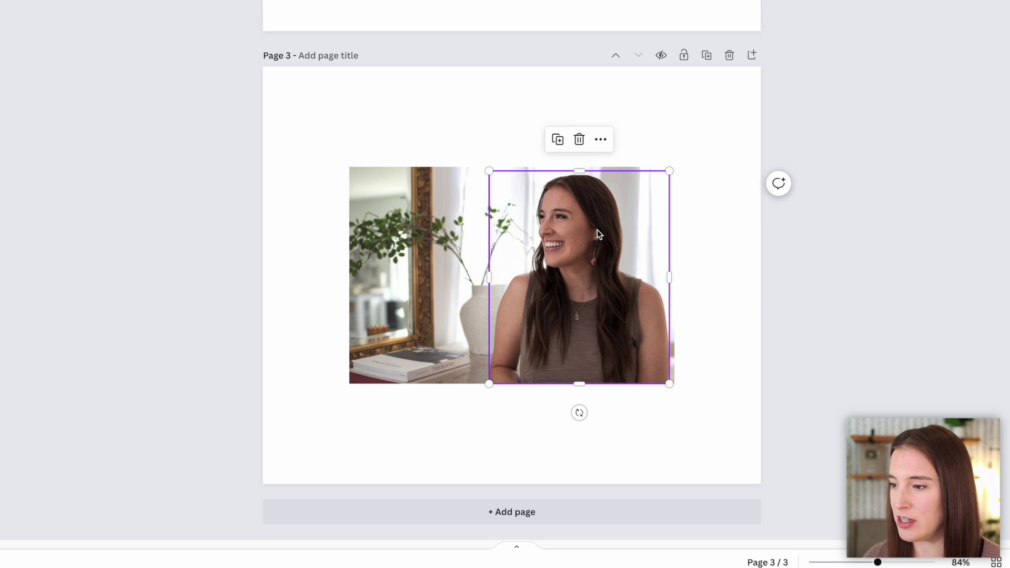